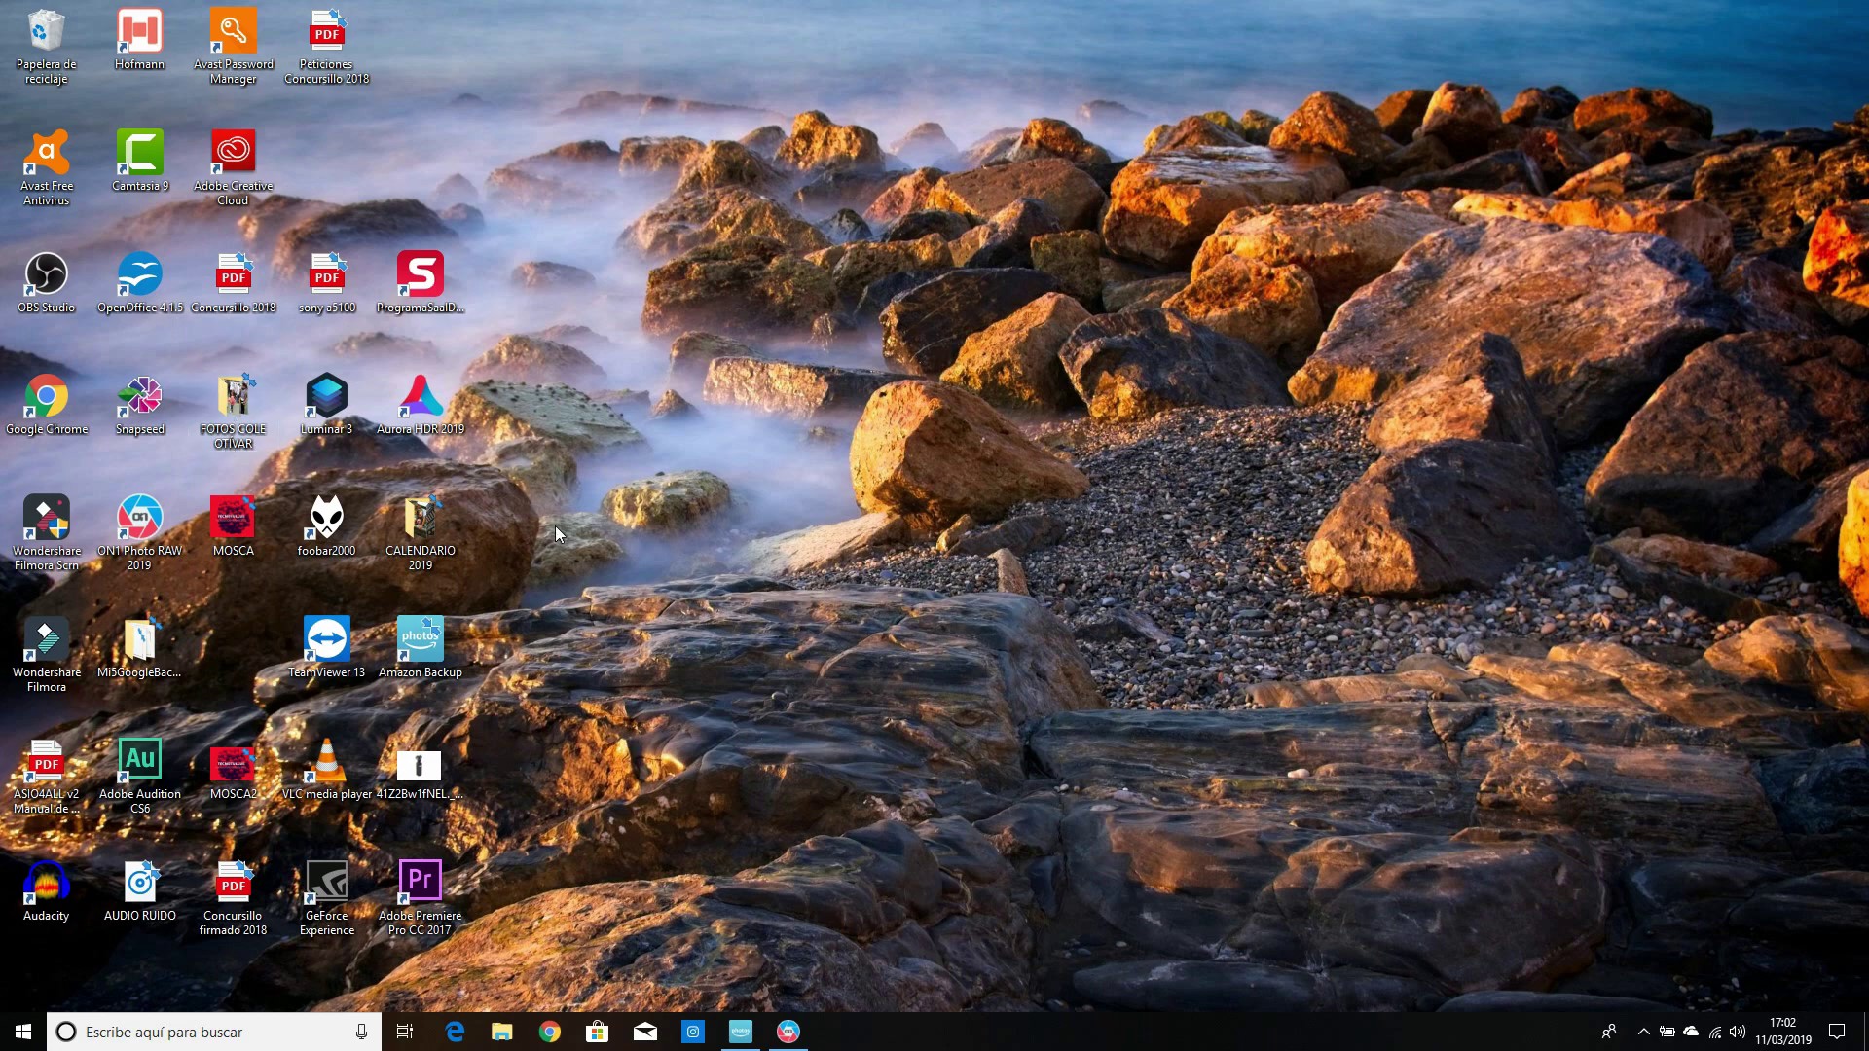
Step: Switch to ON1 Photo RAW 2019 and open the stormy beach photo, second in the FOTOCRÍTICA PLAYAS folder, for editing
click(790, 1031)
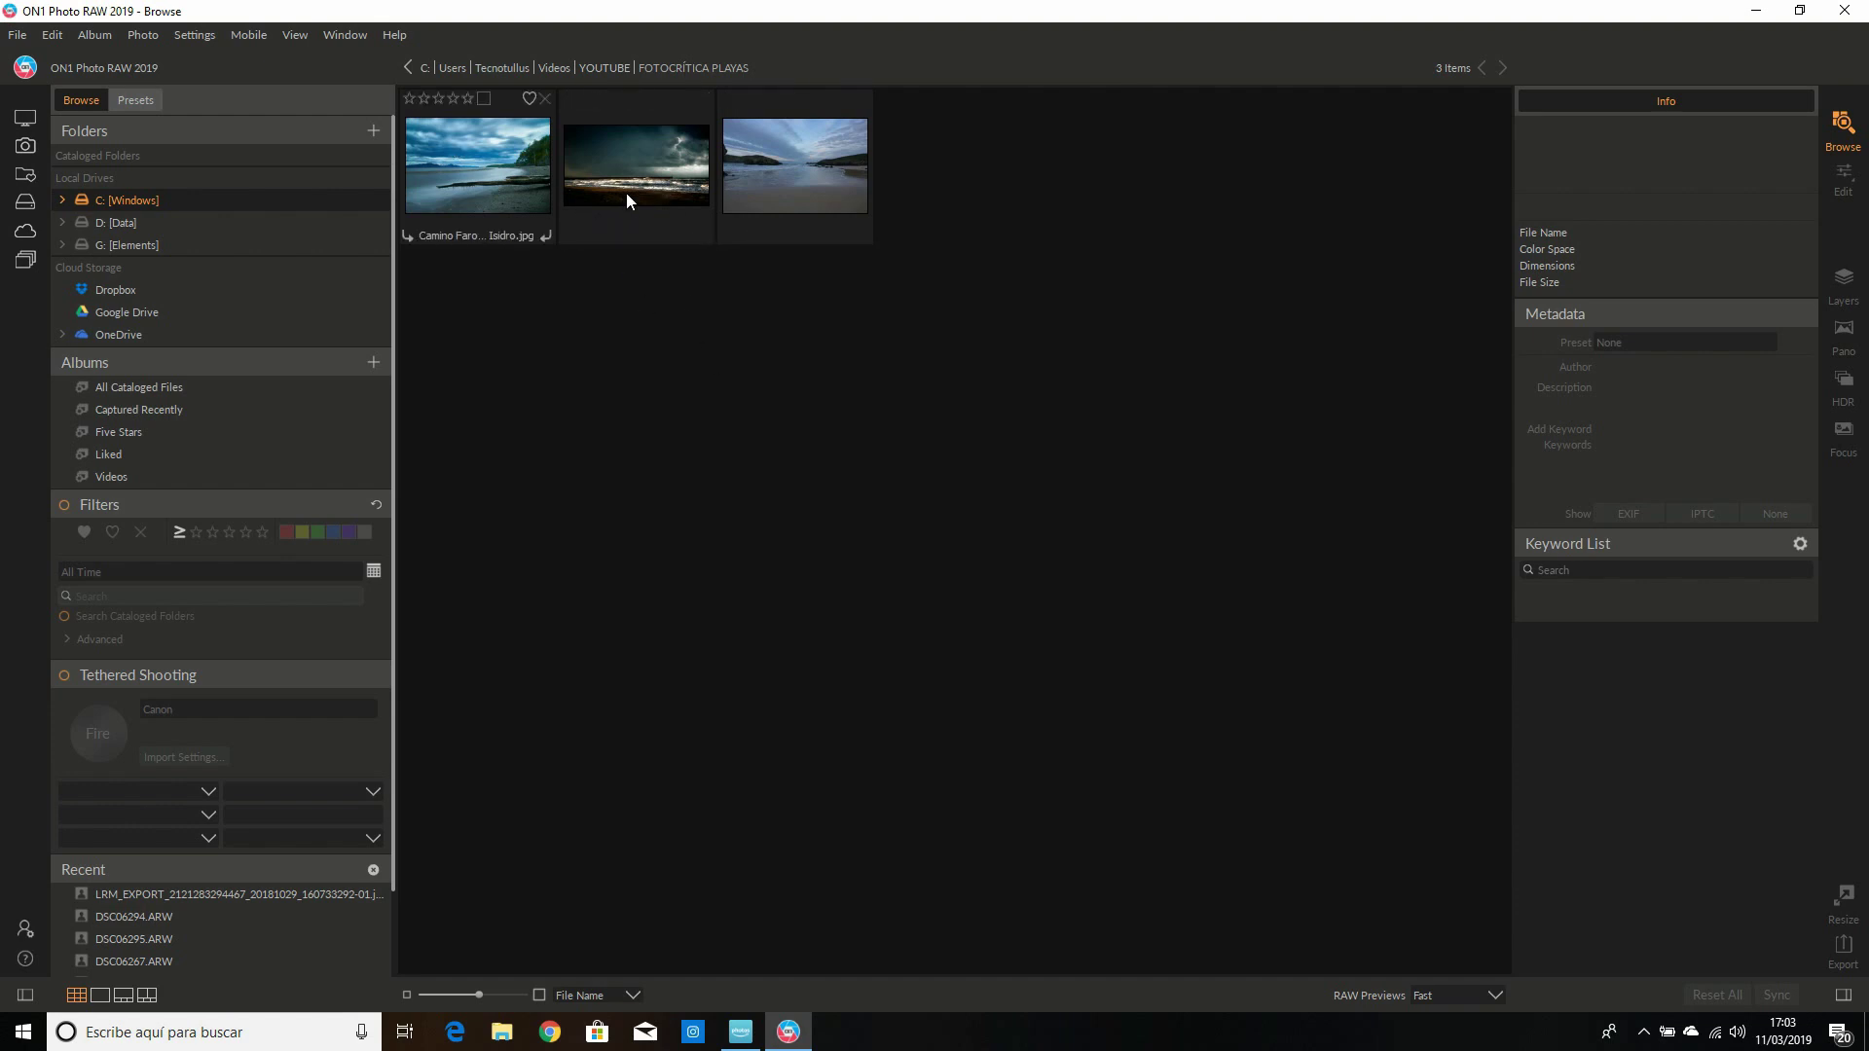
click(640, 162)
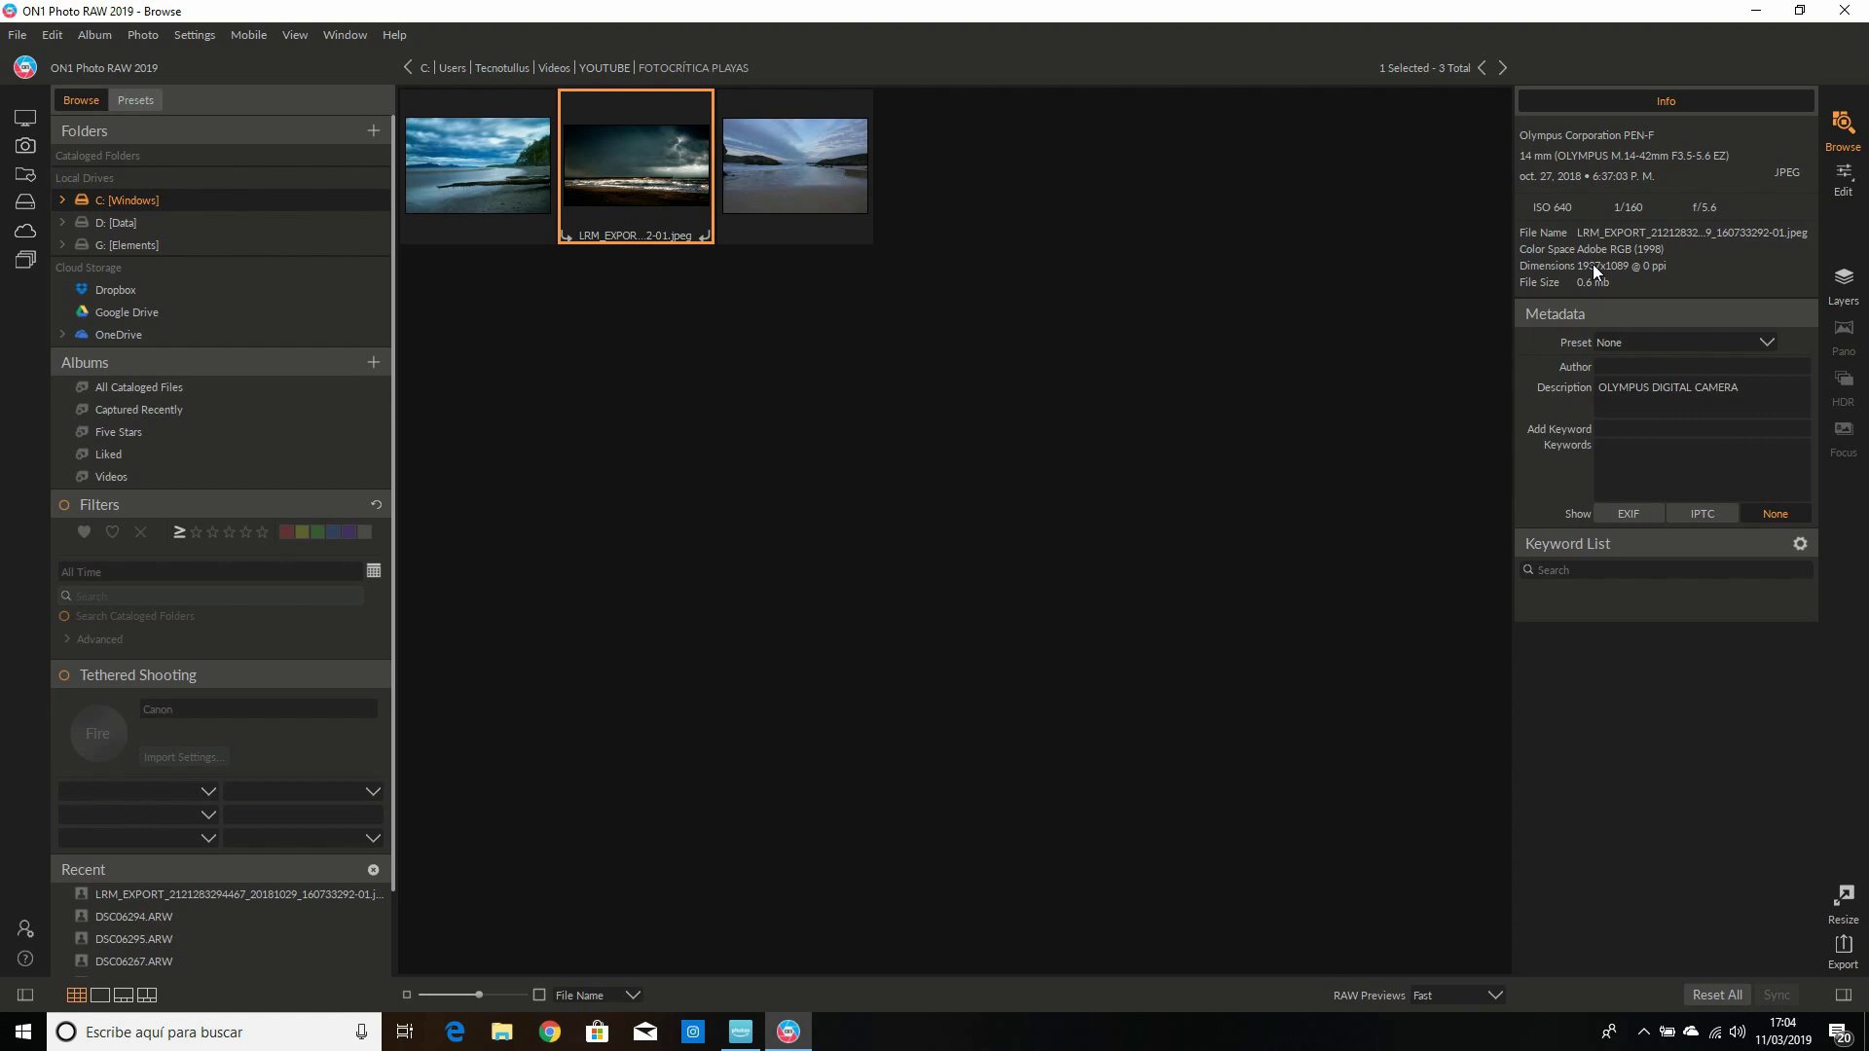
click(1841, 183)
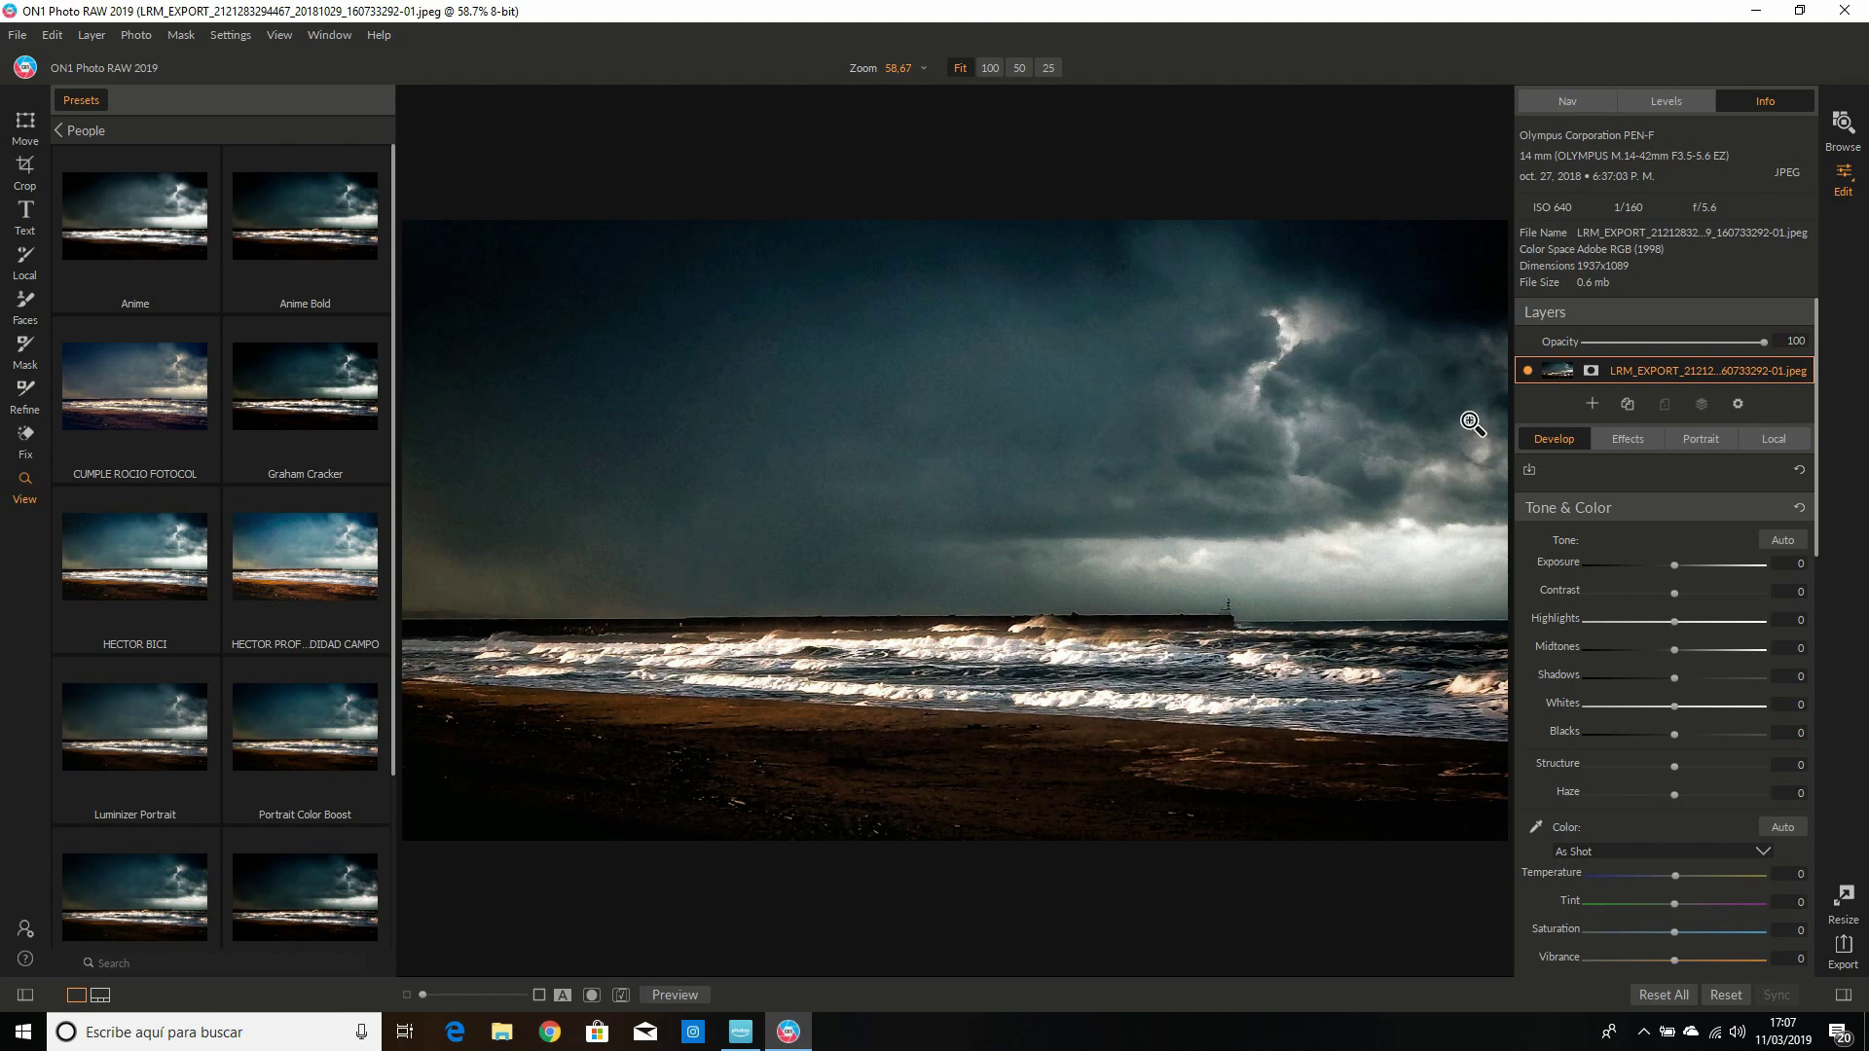
Step: Replace the People preset category with the Landscape category
key(ctrl+apostrophe)
click(57, 130)
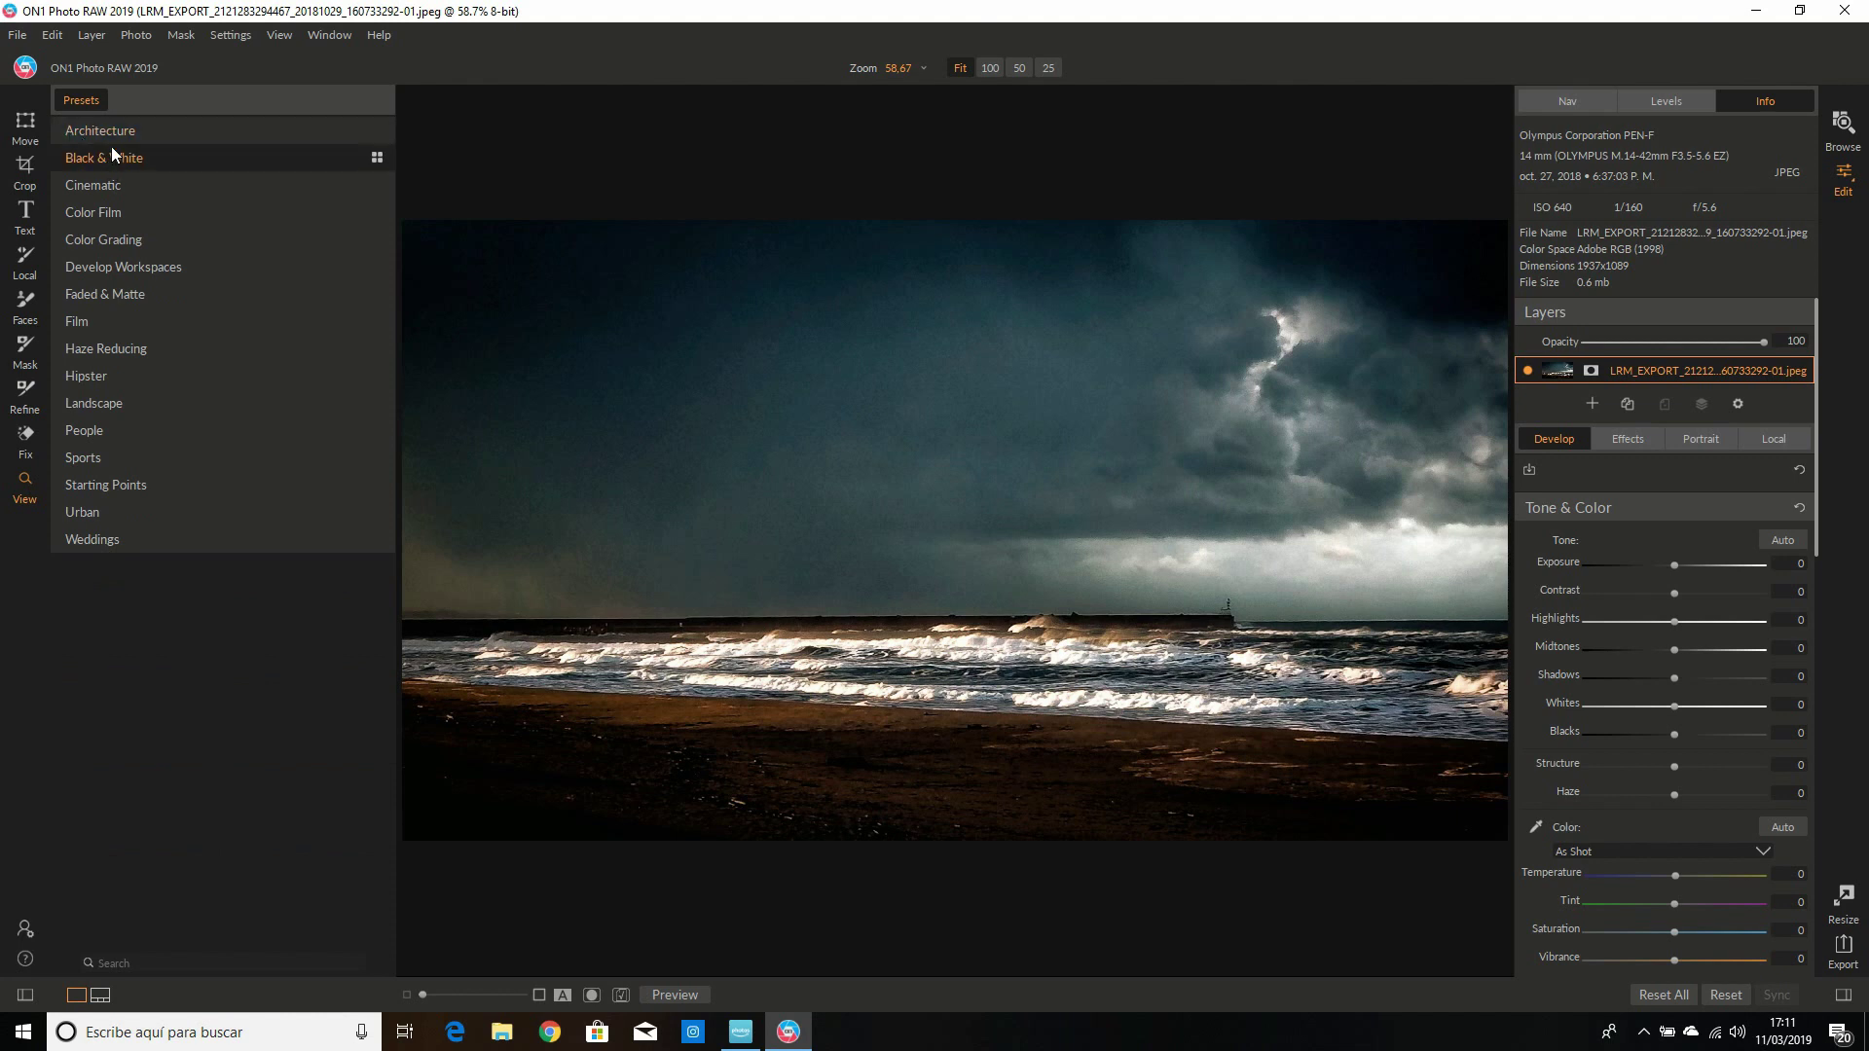
click(108, 401)
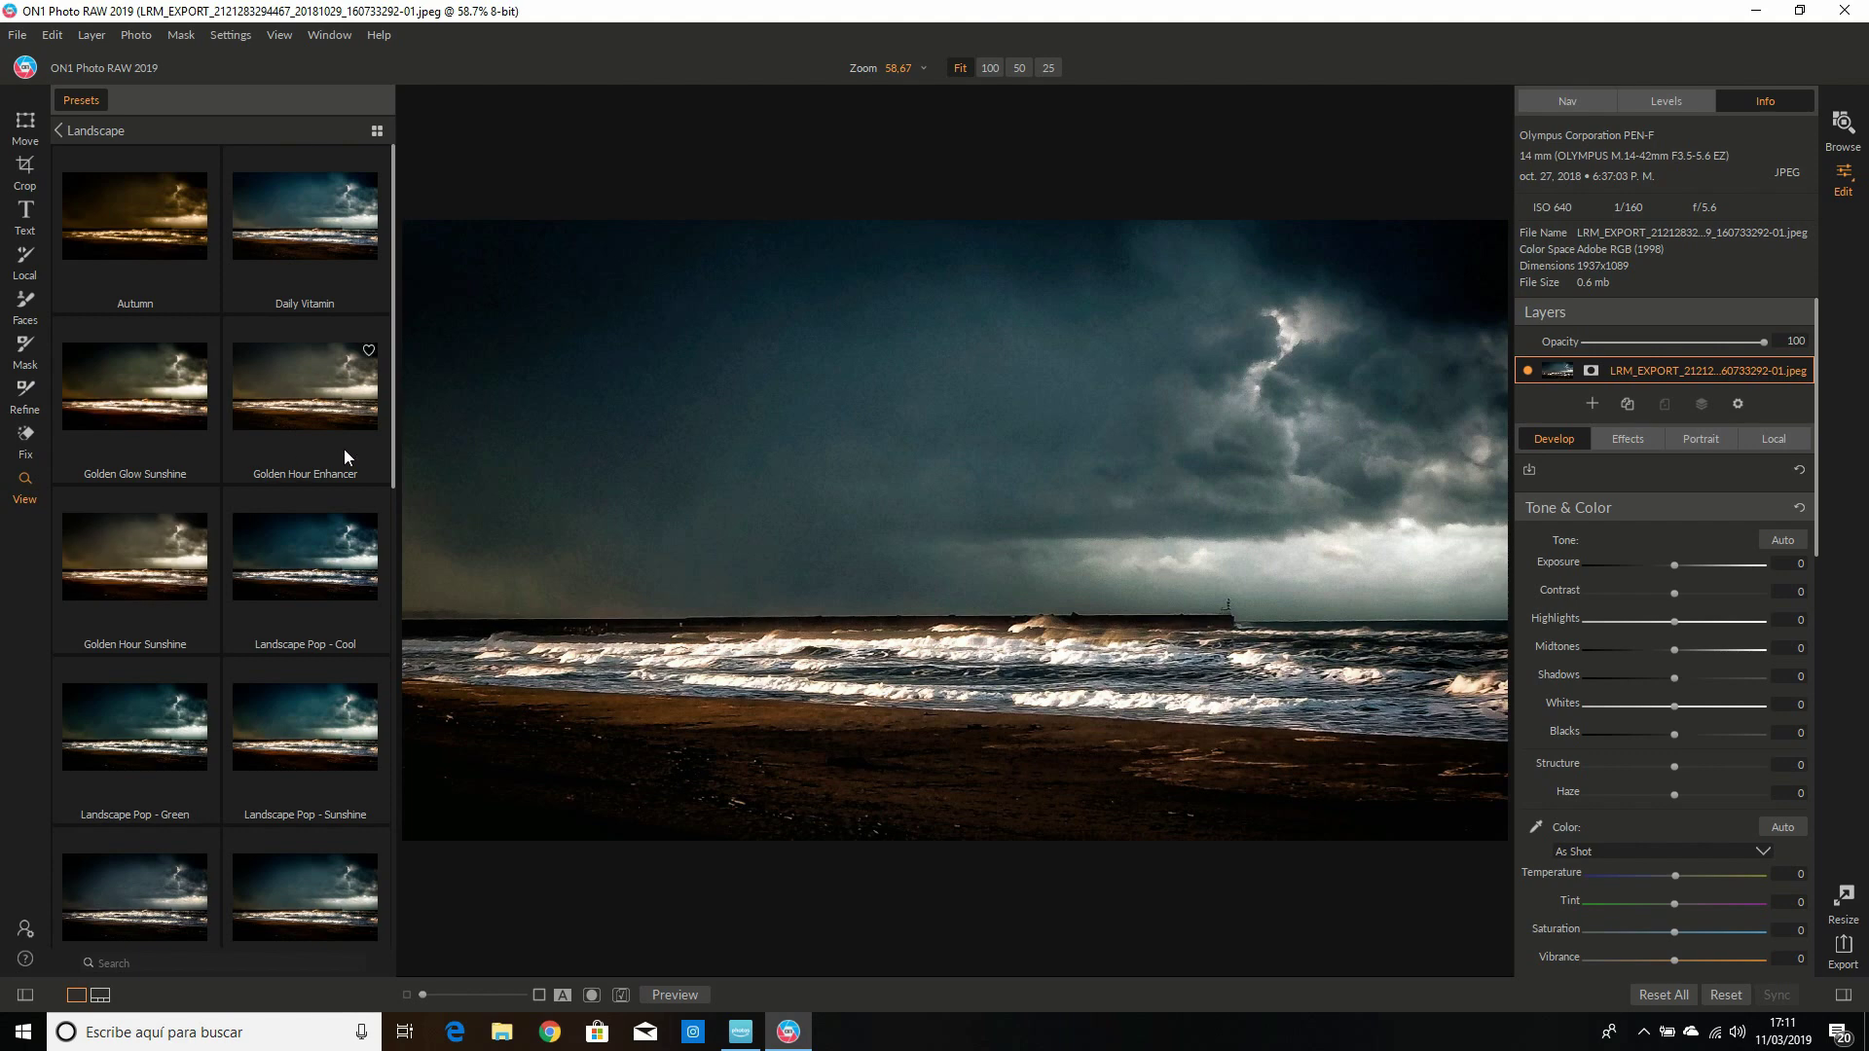
Step: Try the Magic City preset from the enlarged Landscape preset previews, and undo it
click(377, 131)
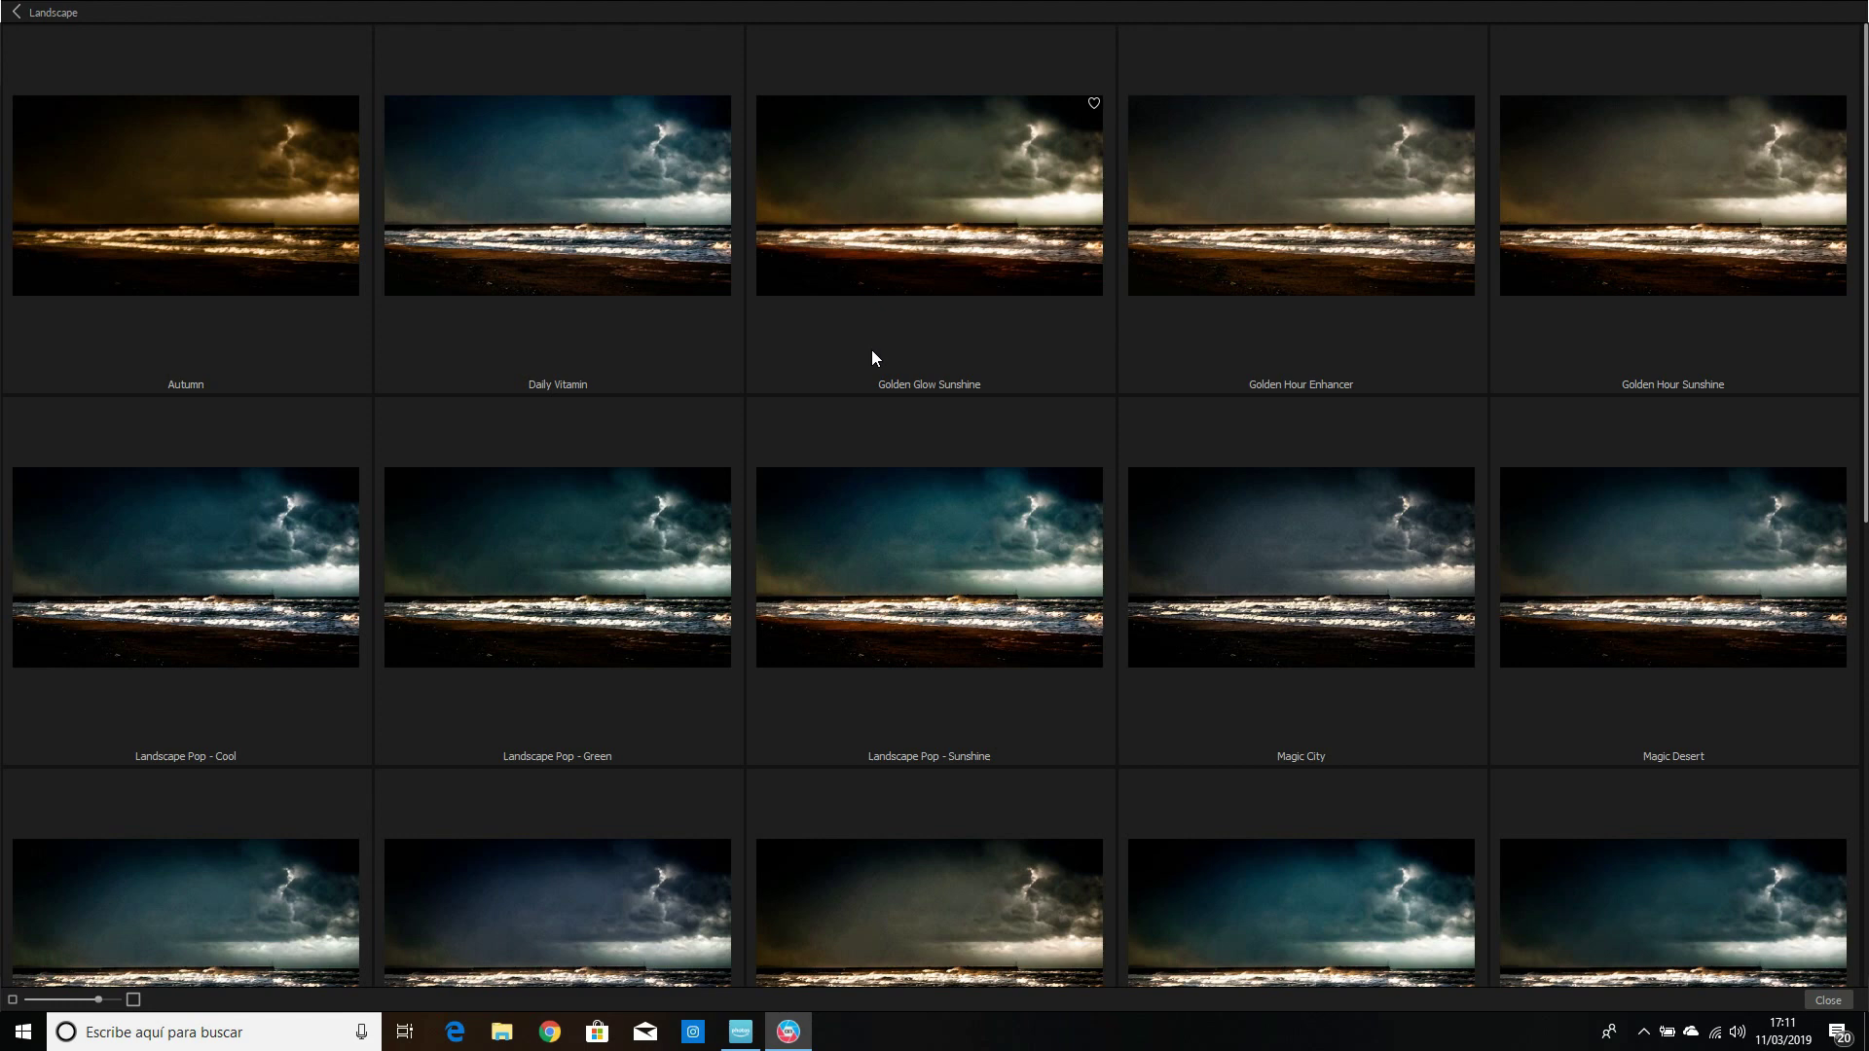
scroll(884, 382, down, 1)
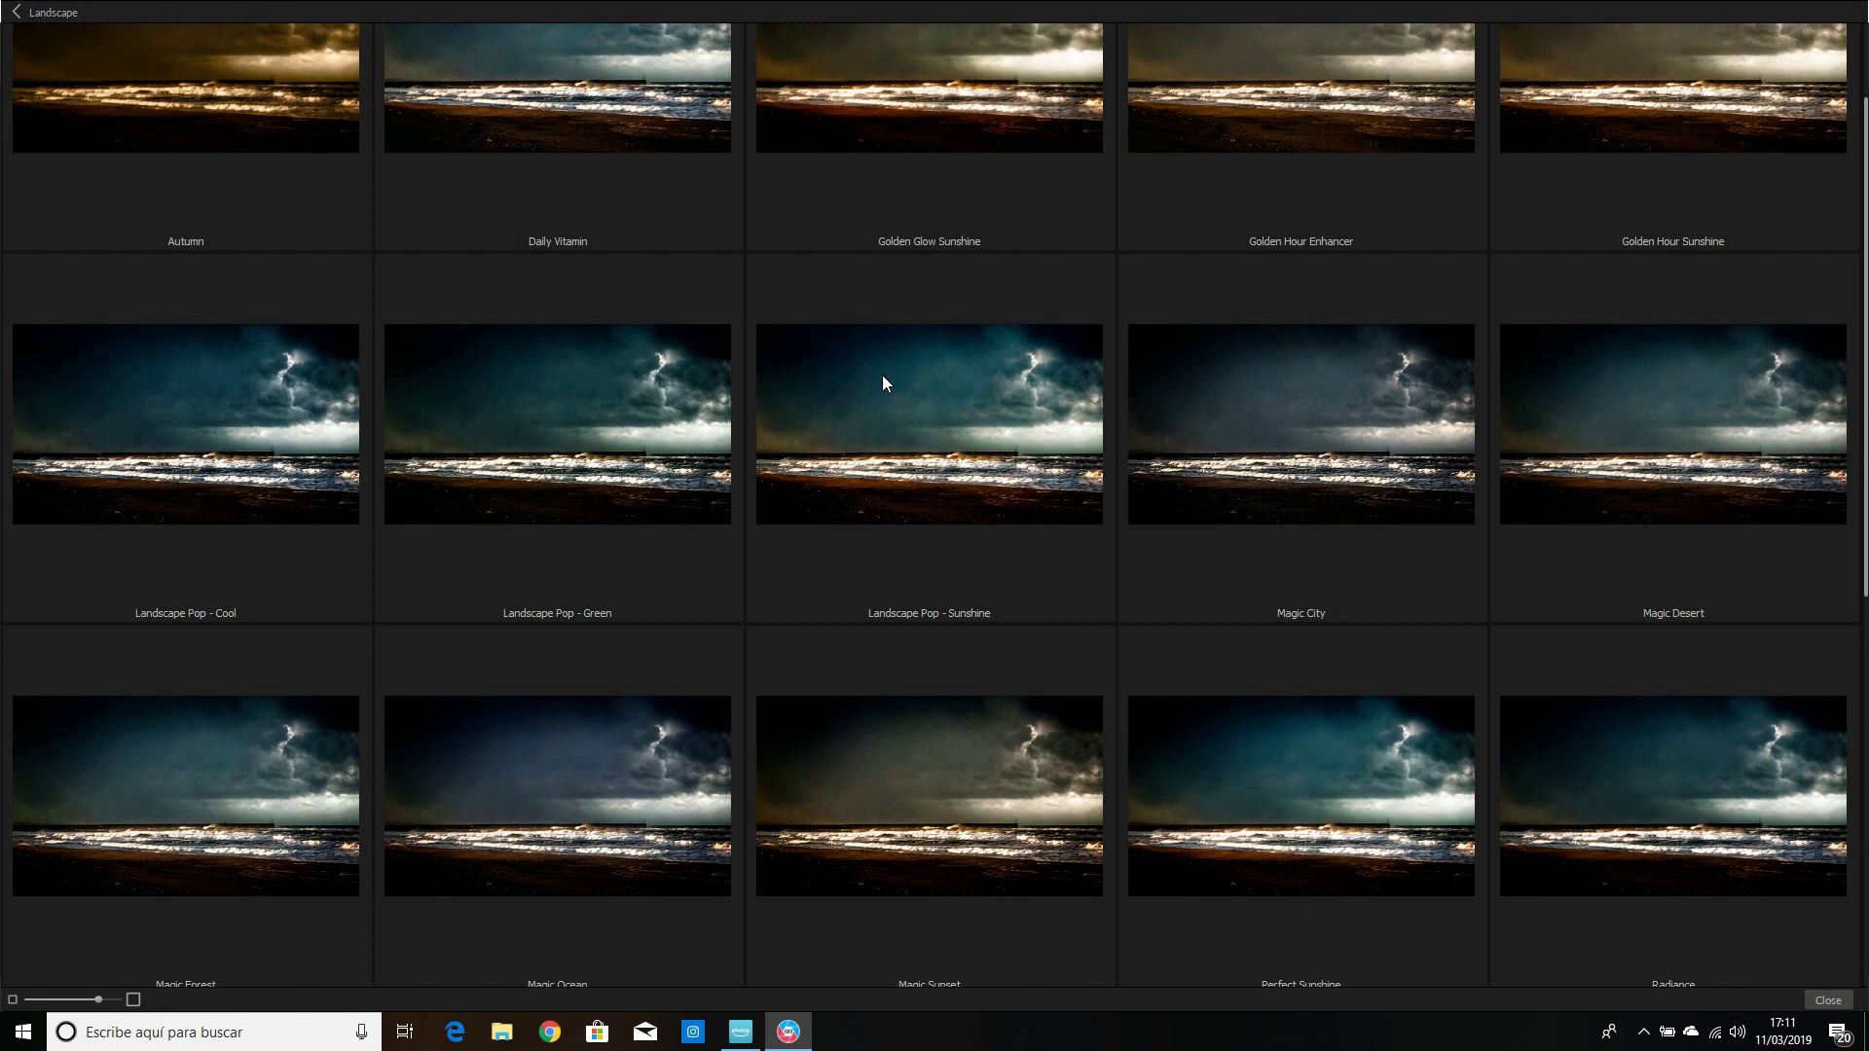
scroll(883, 377, up, 1)
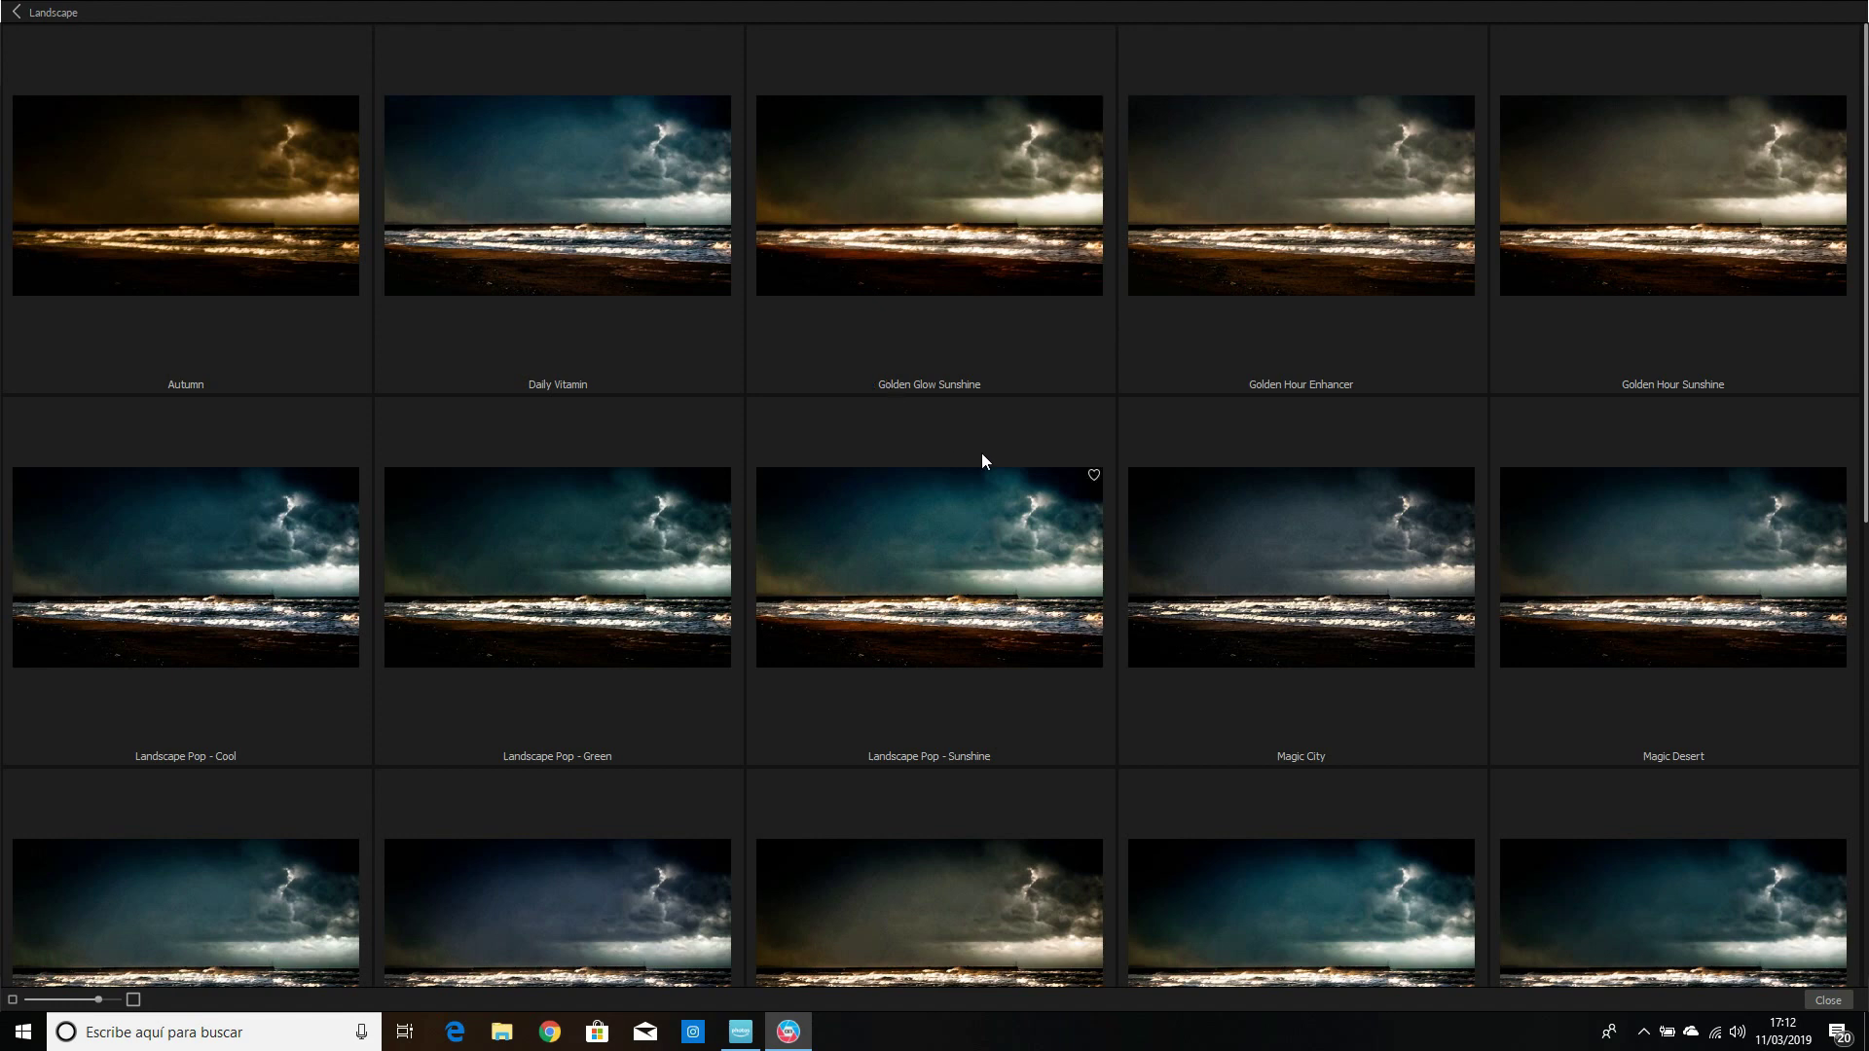
click(1303, 565)
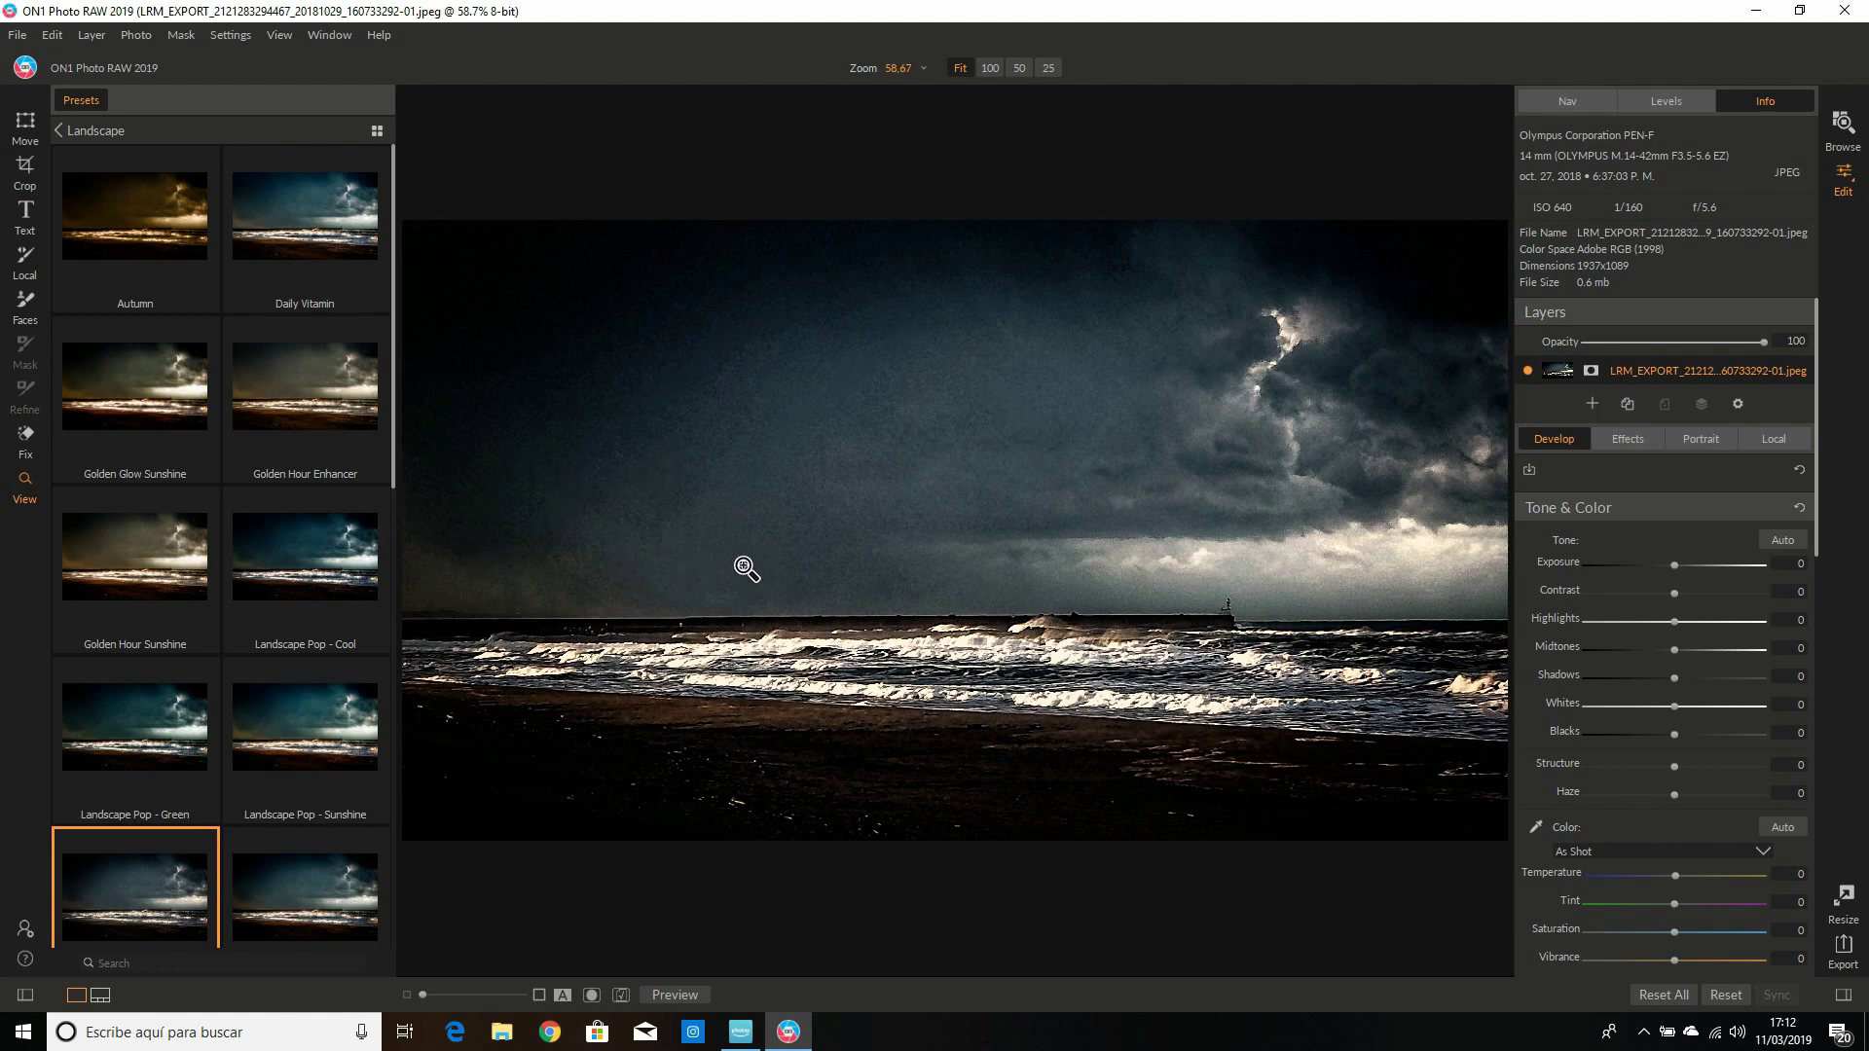
click(51, 35)
click(72, 61)
Step: Apply the Landscape Pop - Sunshine preset to the stormy beach photo from the enlarged previews
click(376, 131)
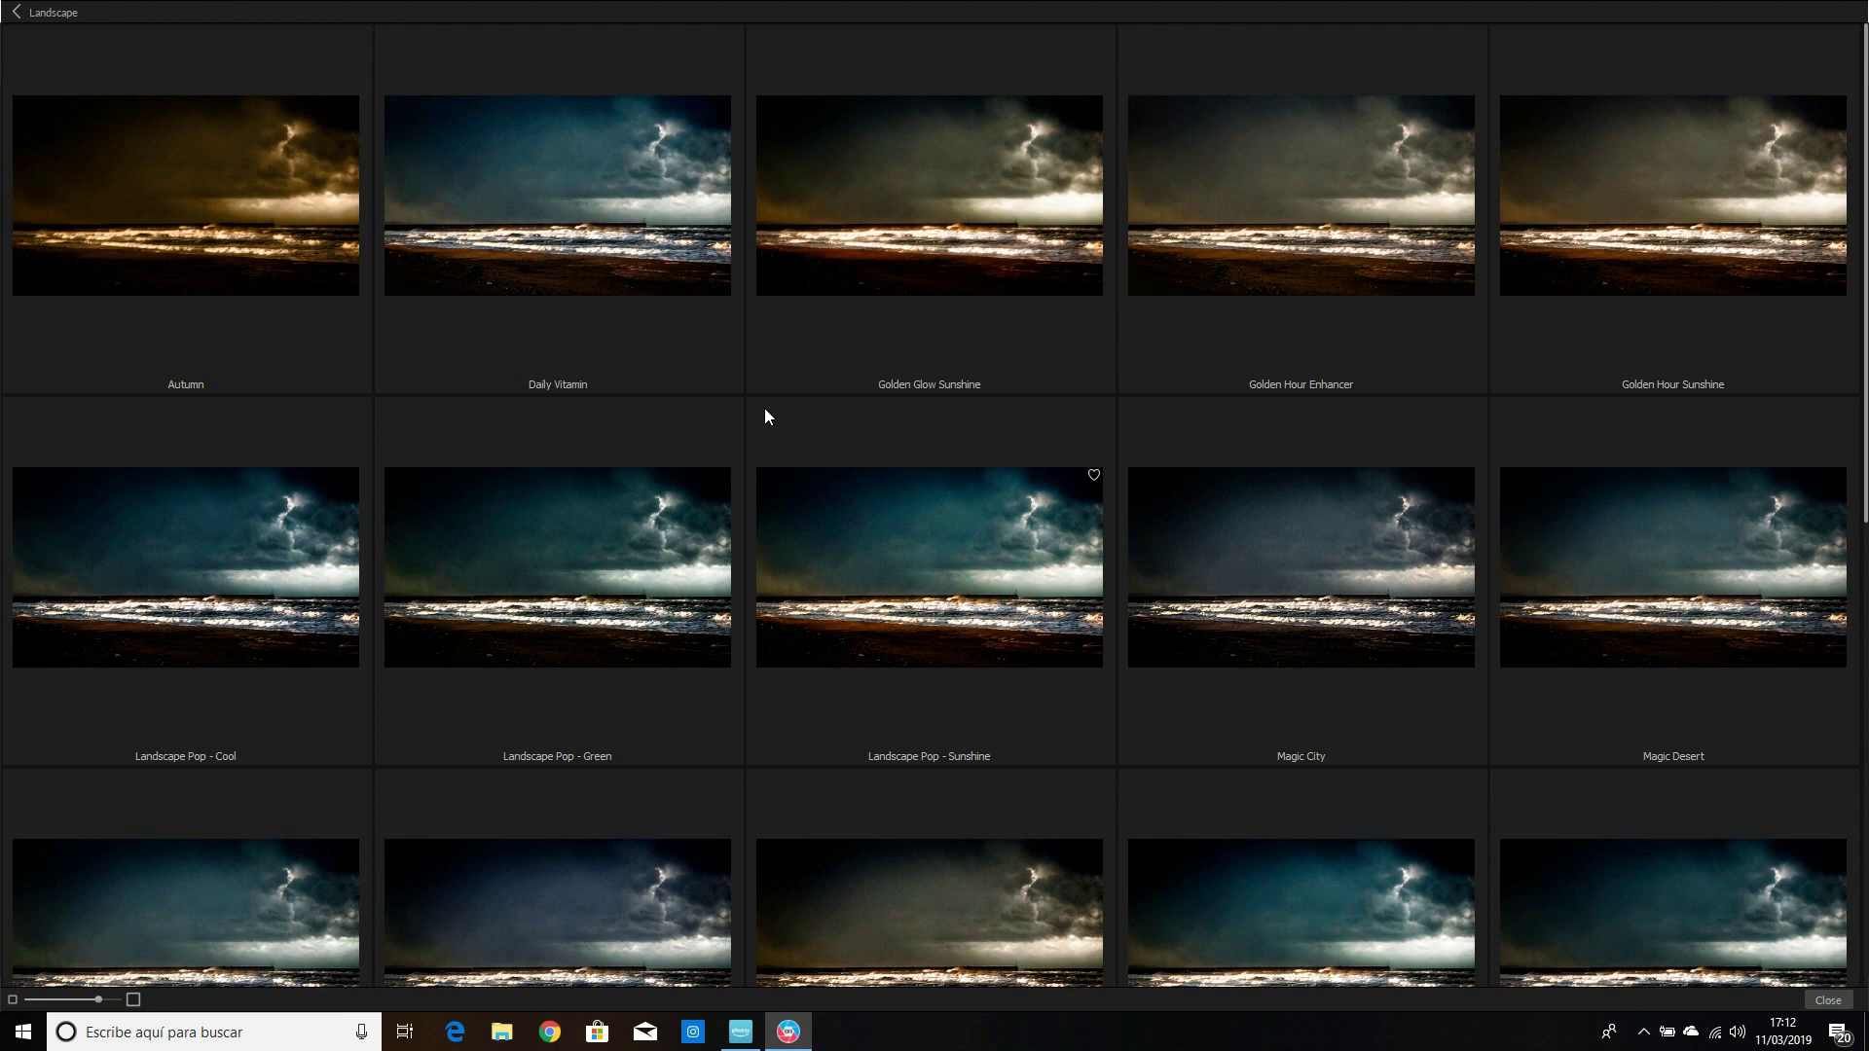
click(921, 534)
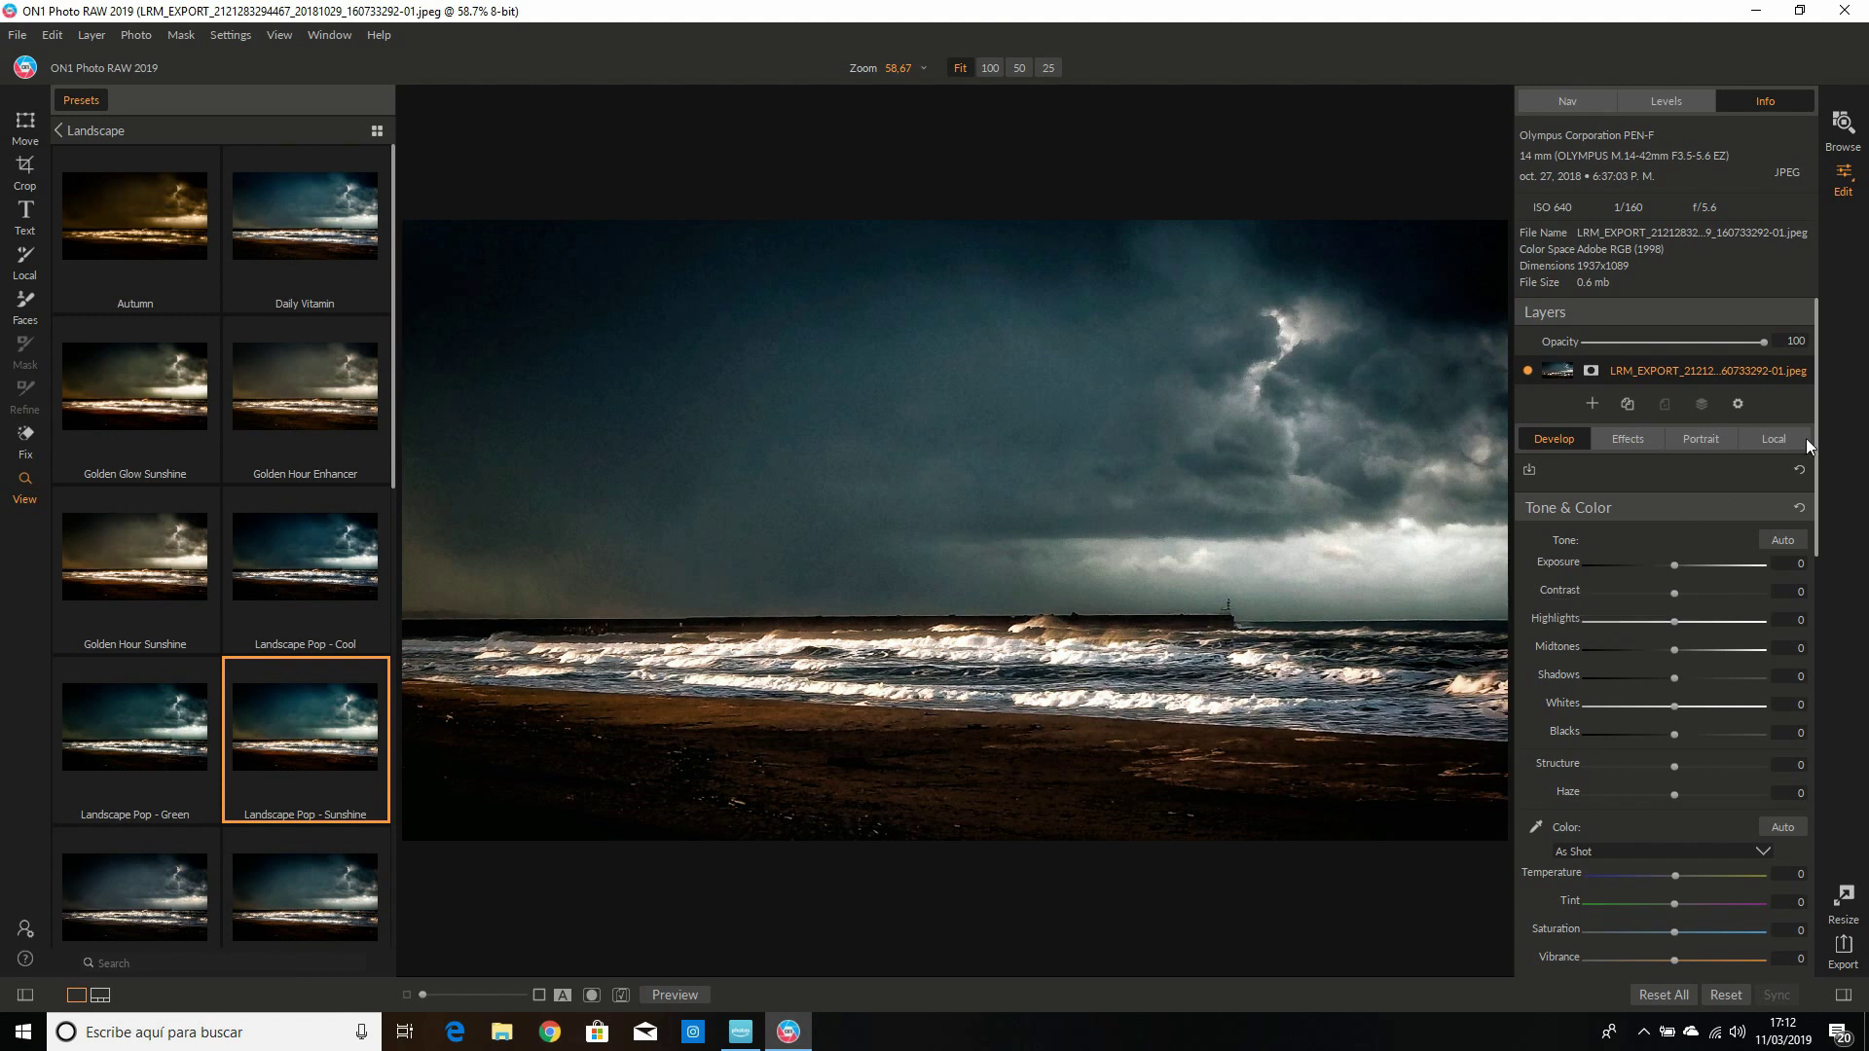
Step: Set the stormy beach photo's Exposure to 0.65, Contrast to 14 and Shadows to 6
scroll(1817, 438, down, 1)
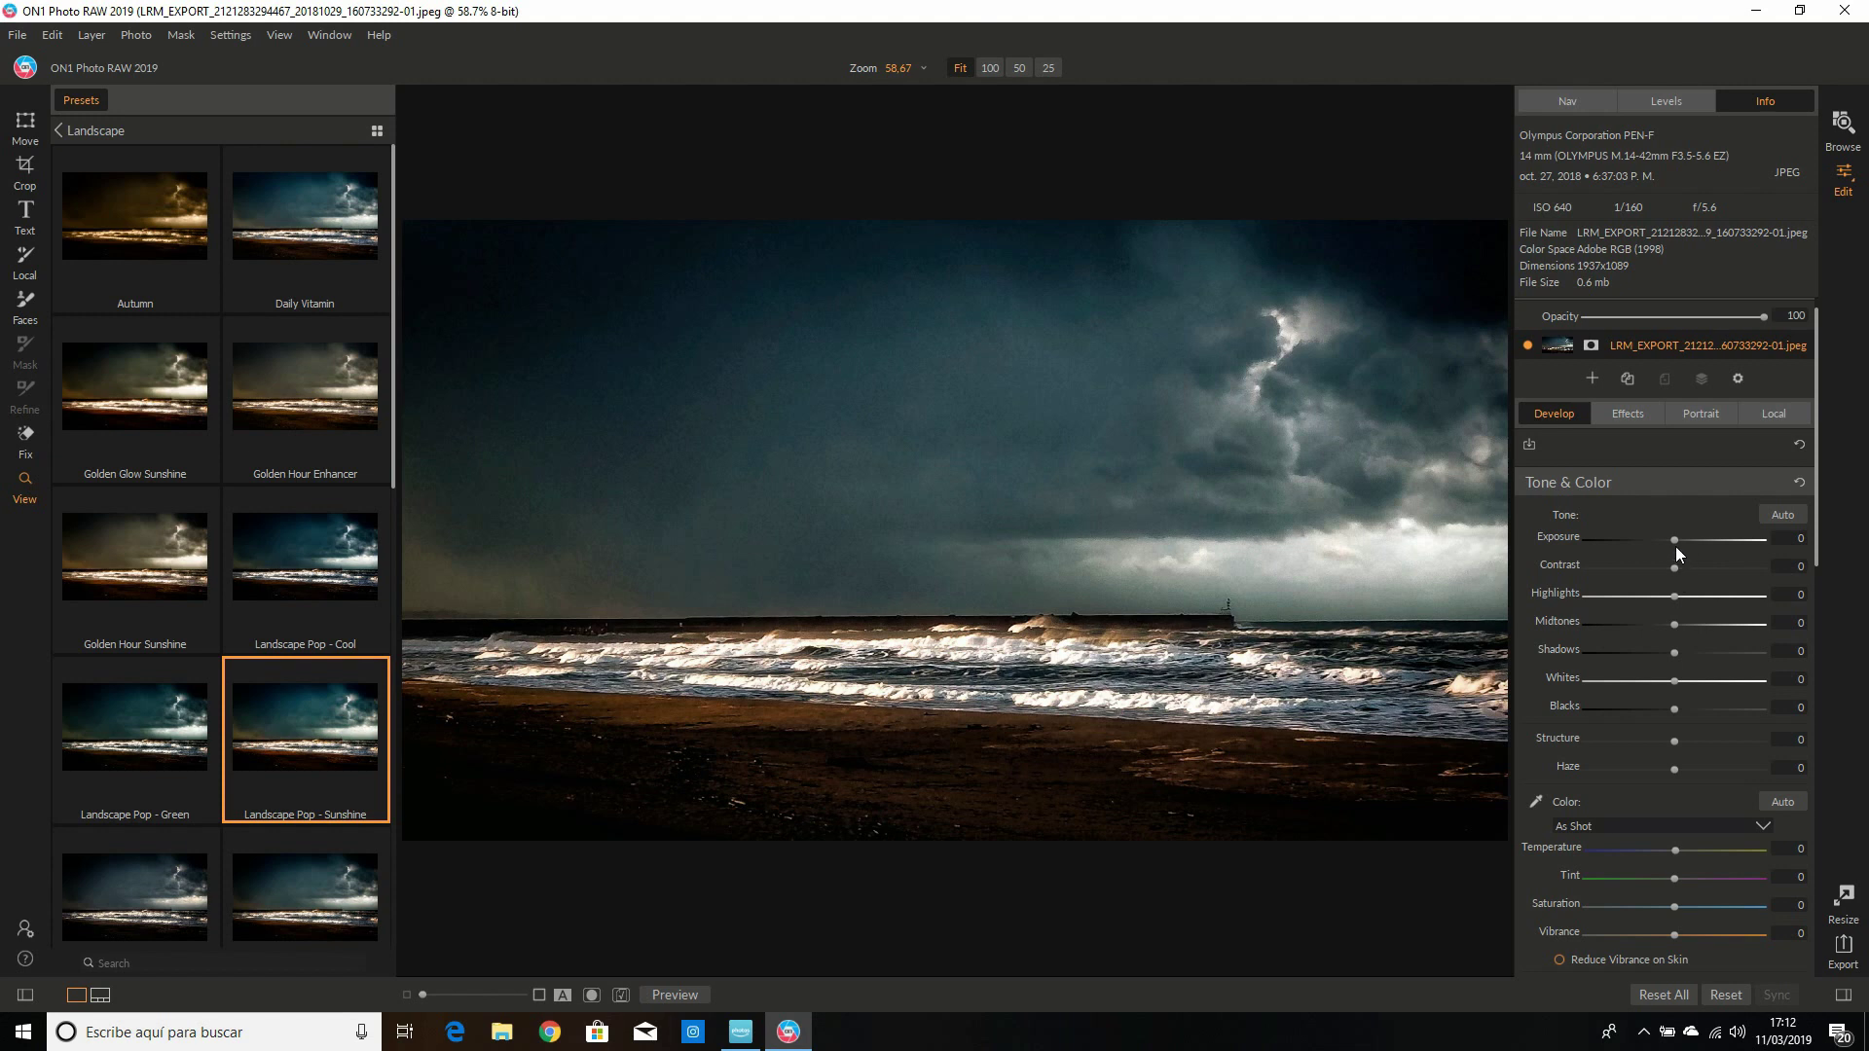
drag(1674, 543, 1689, 570)
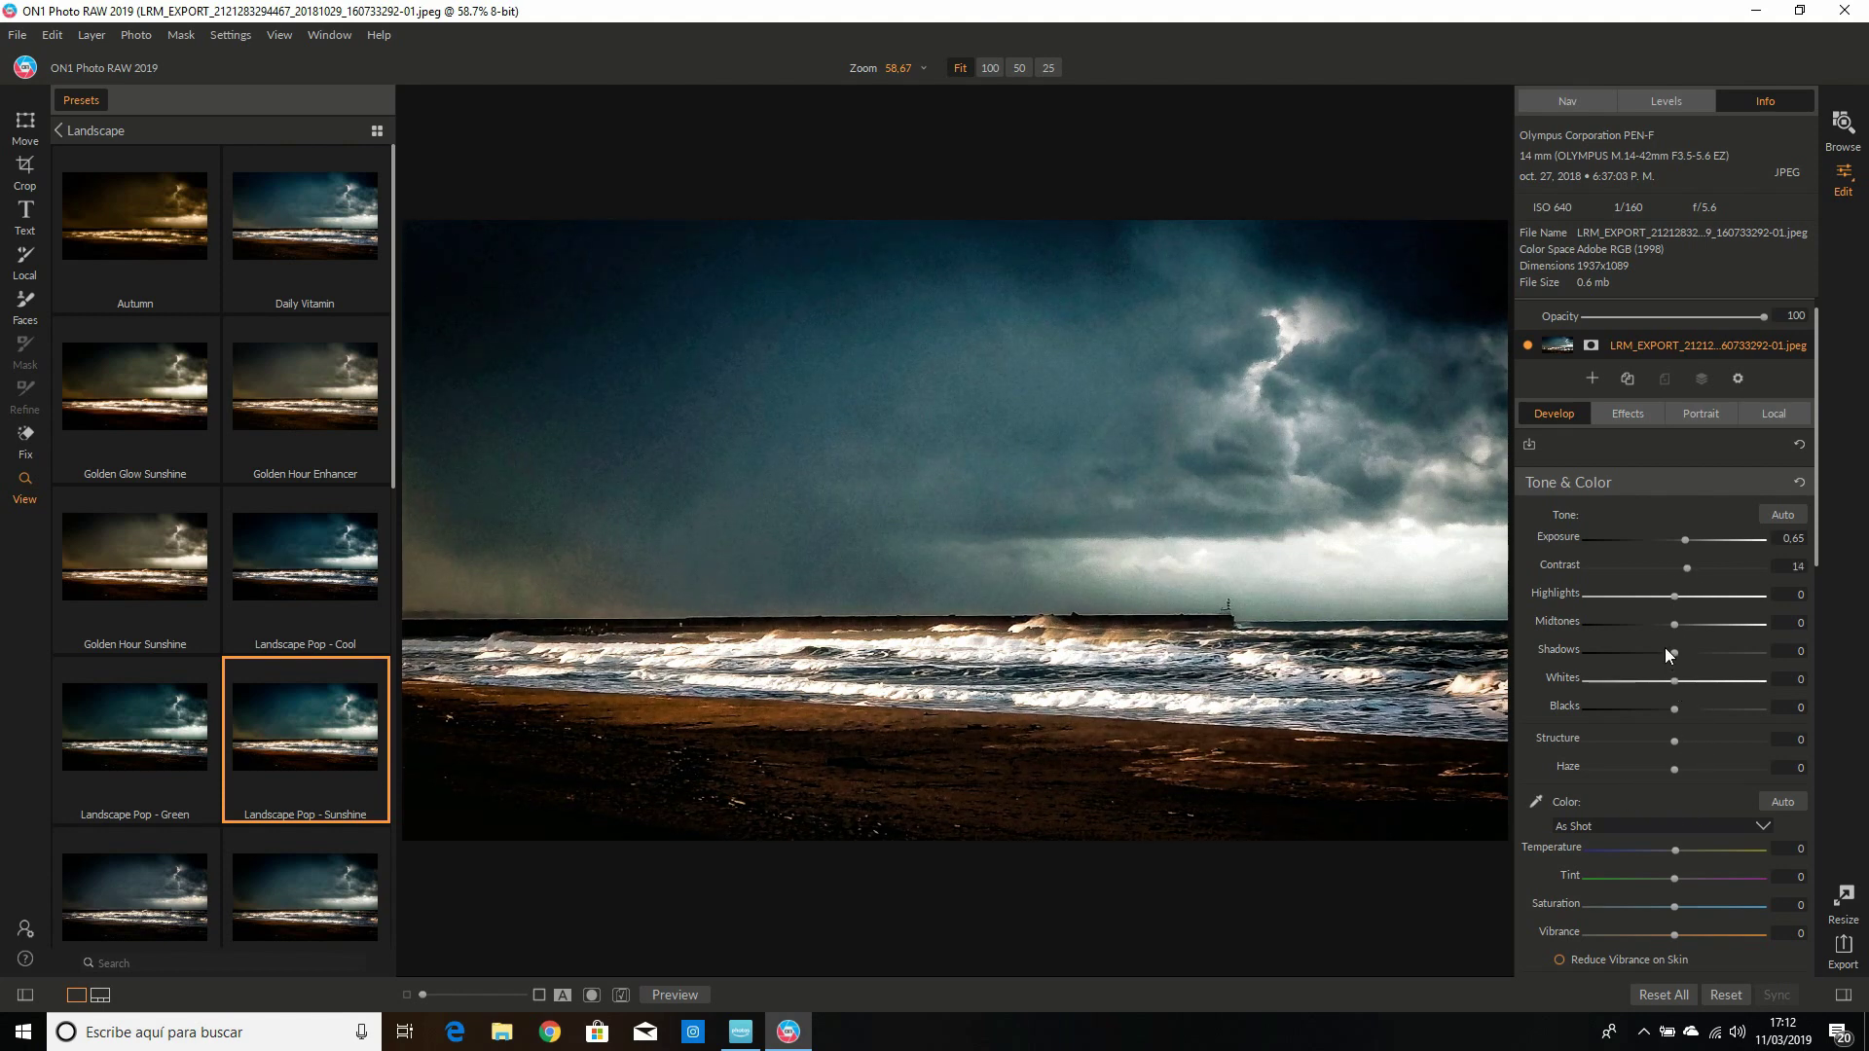
drag(1674, 652, 1685, 656)
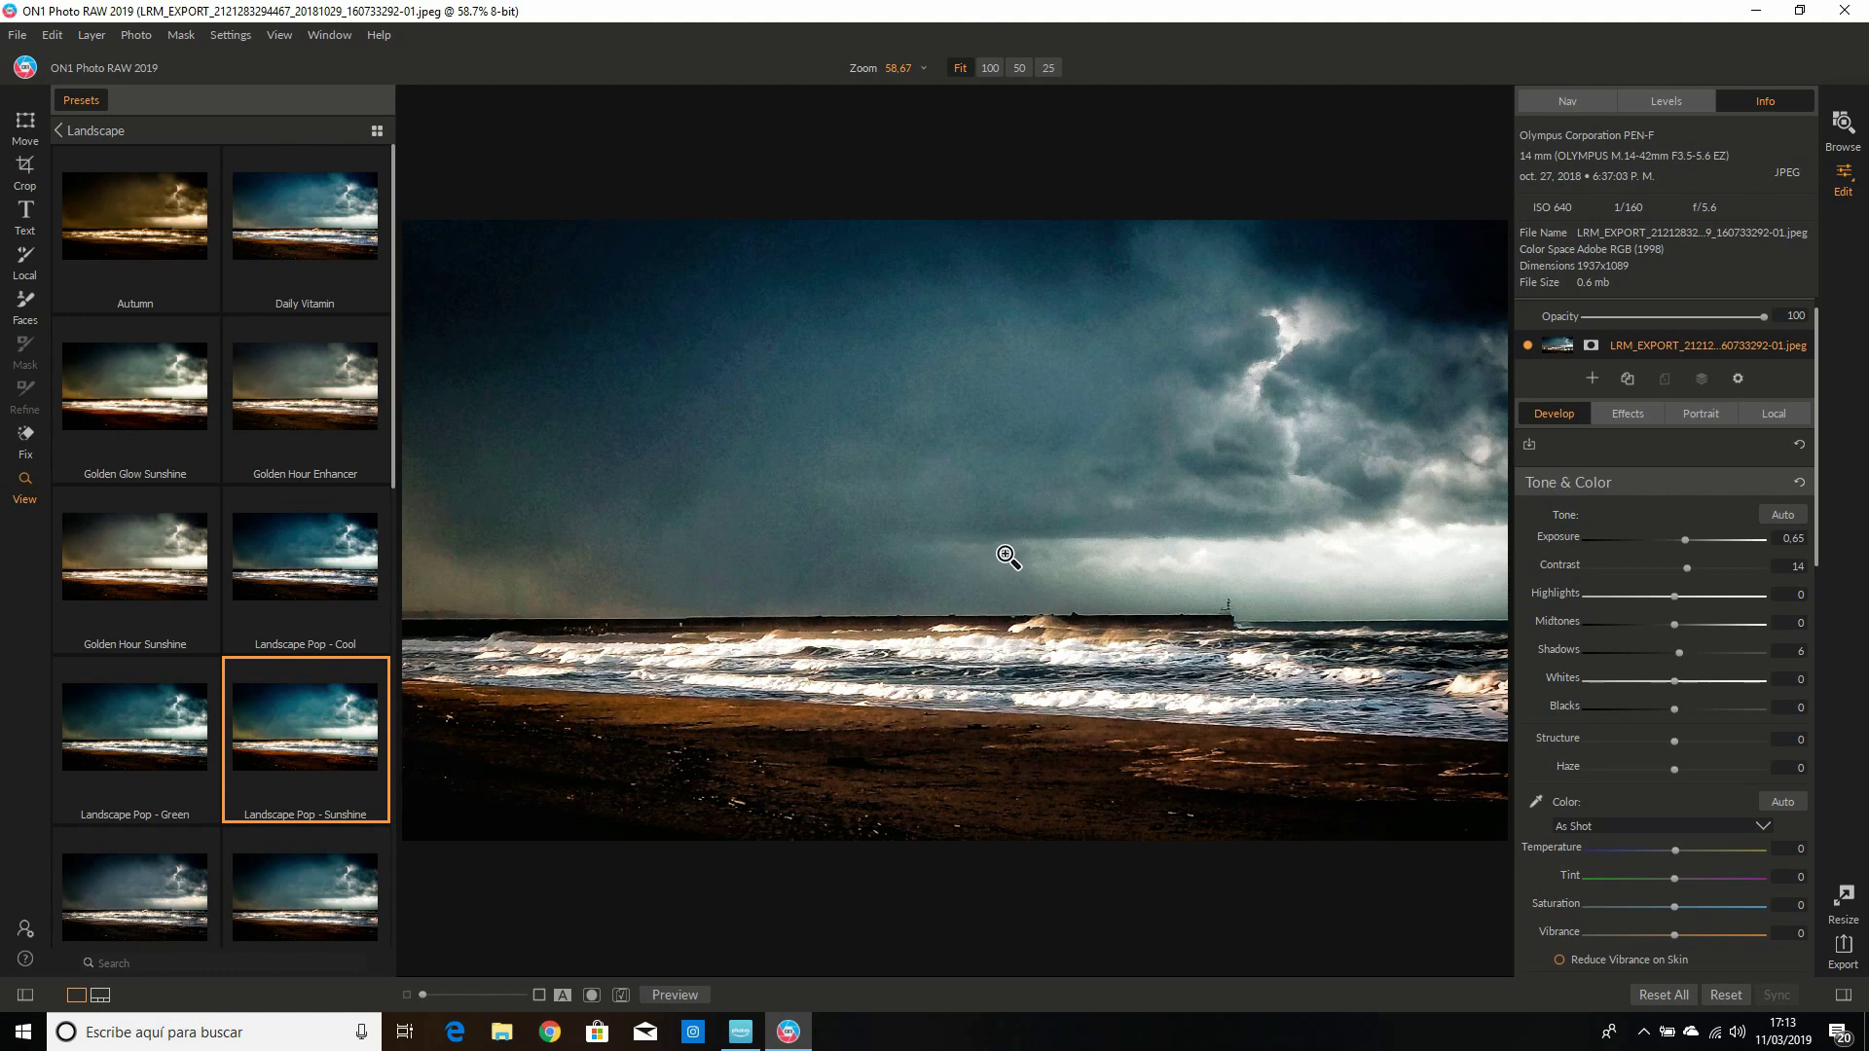
Step: Return to the photo browser and open Camino Faro San Isidro.jpg for editing
click(1842, 123)
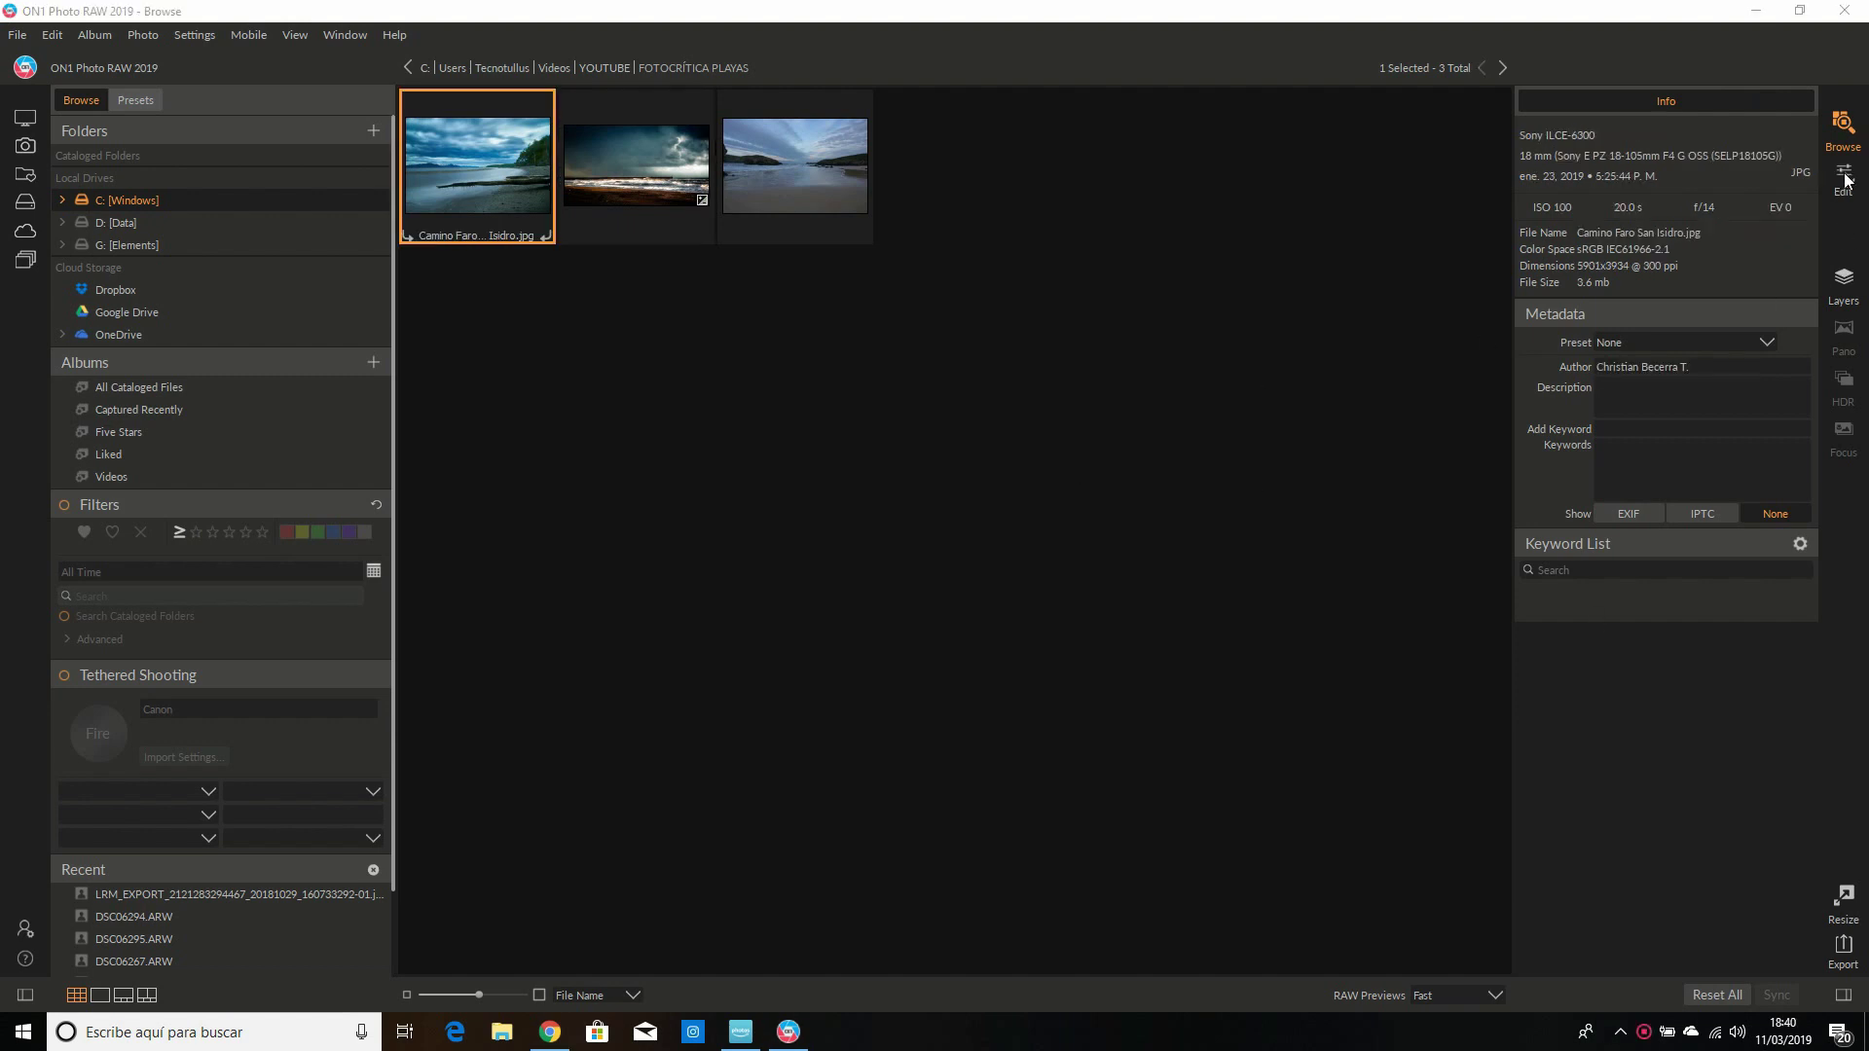
click(1844, 178)
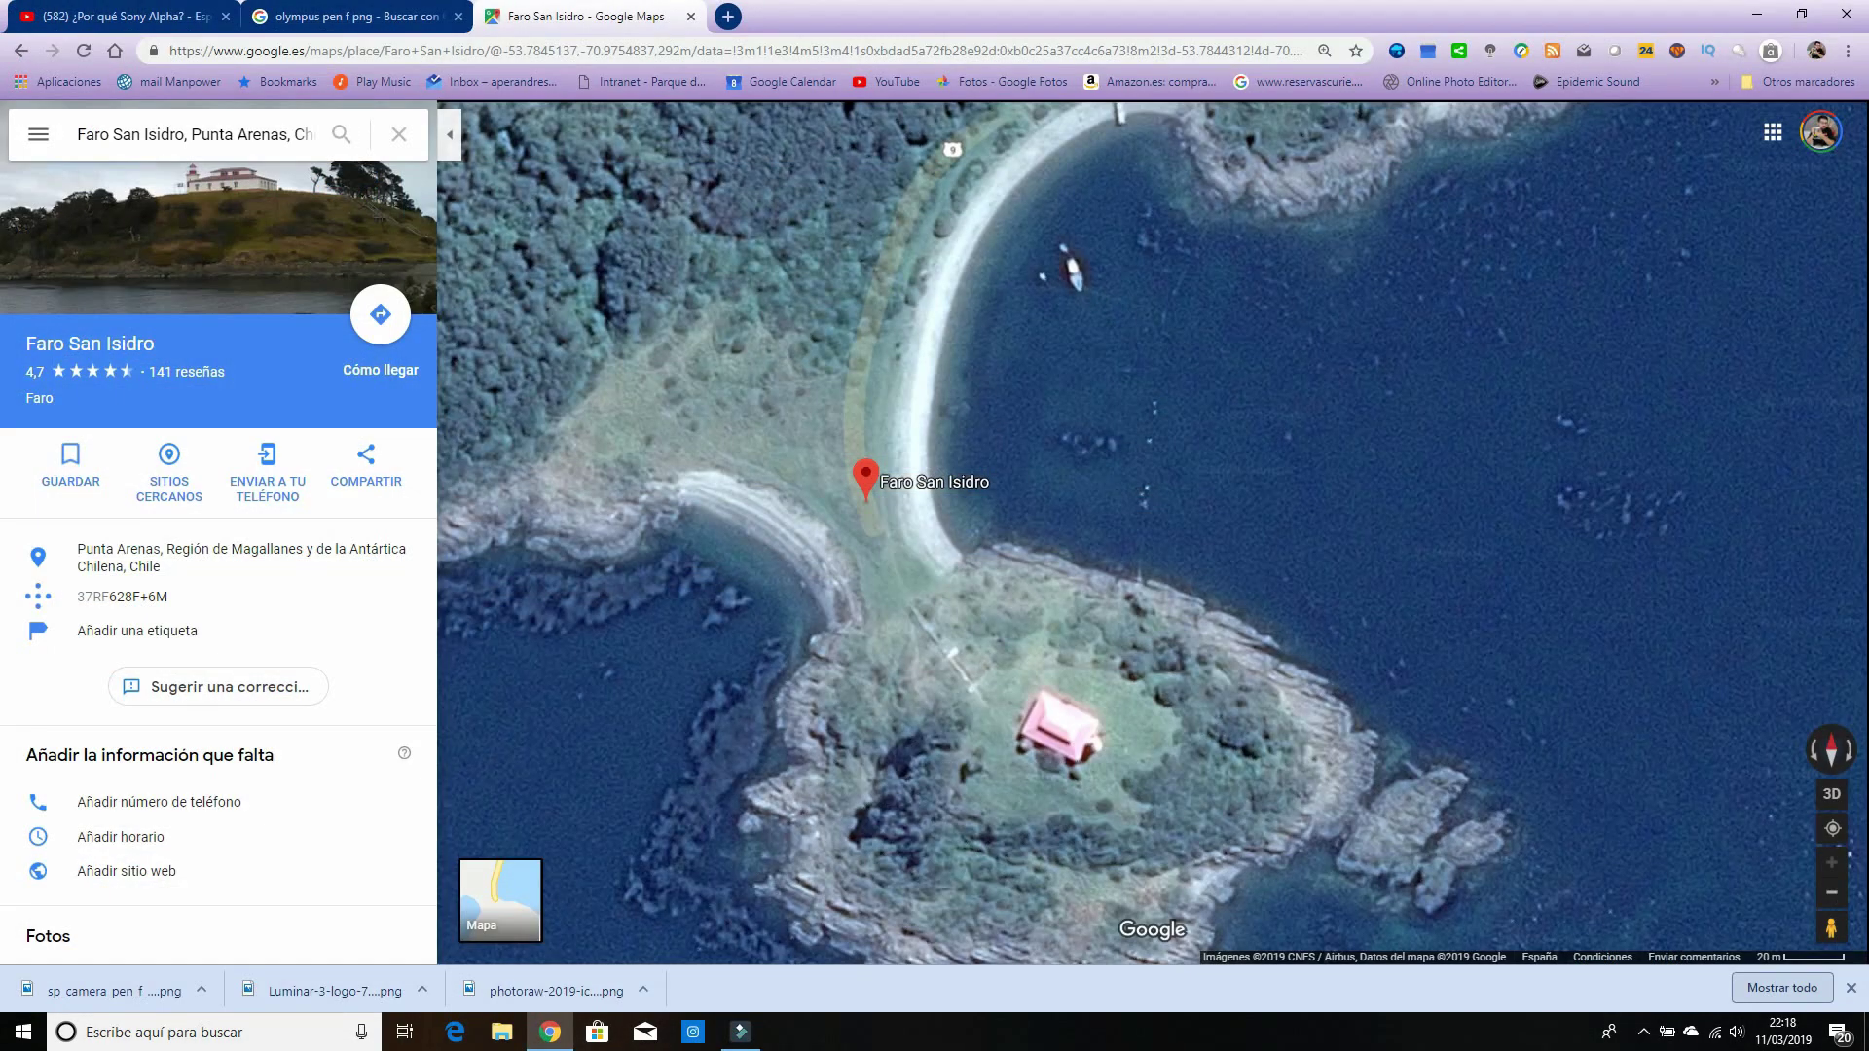
Step: Examine the location of Faro San Isidro on the satellite map, from the lighthouse surroundings out to all of southern South America
scroll(1023, 742, down, 5)
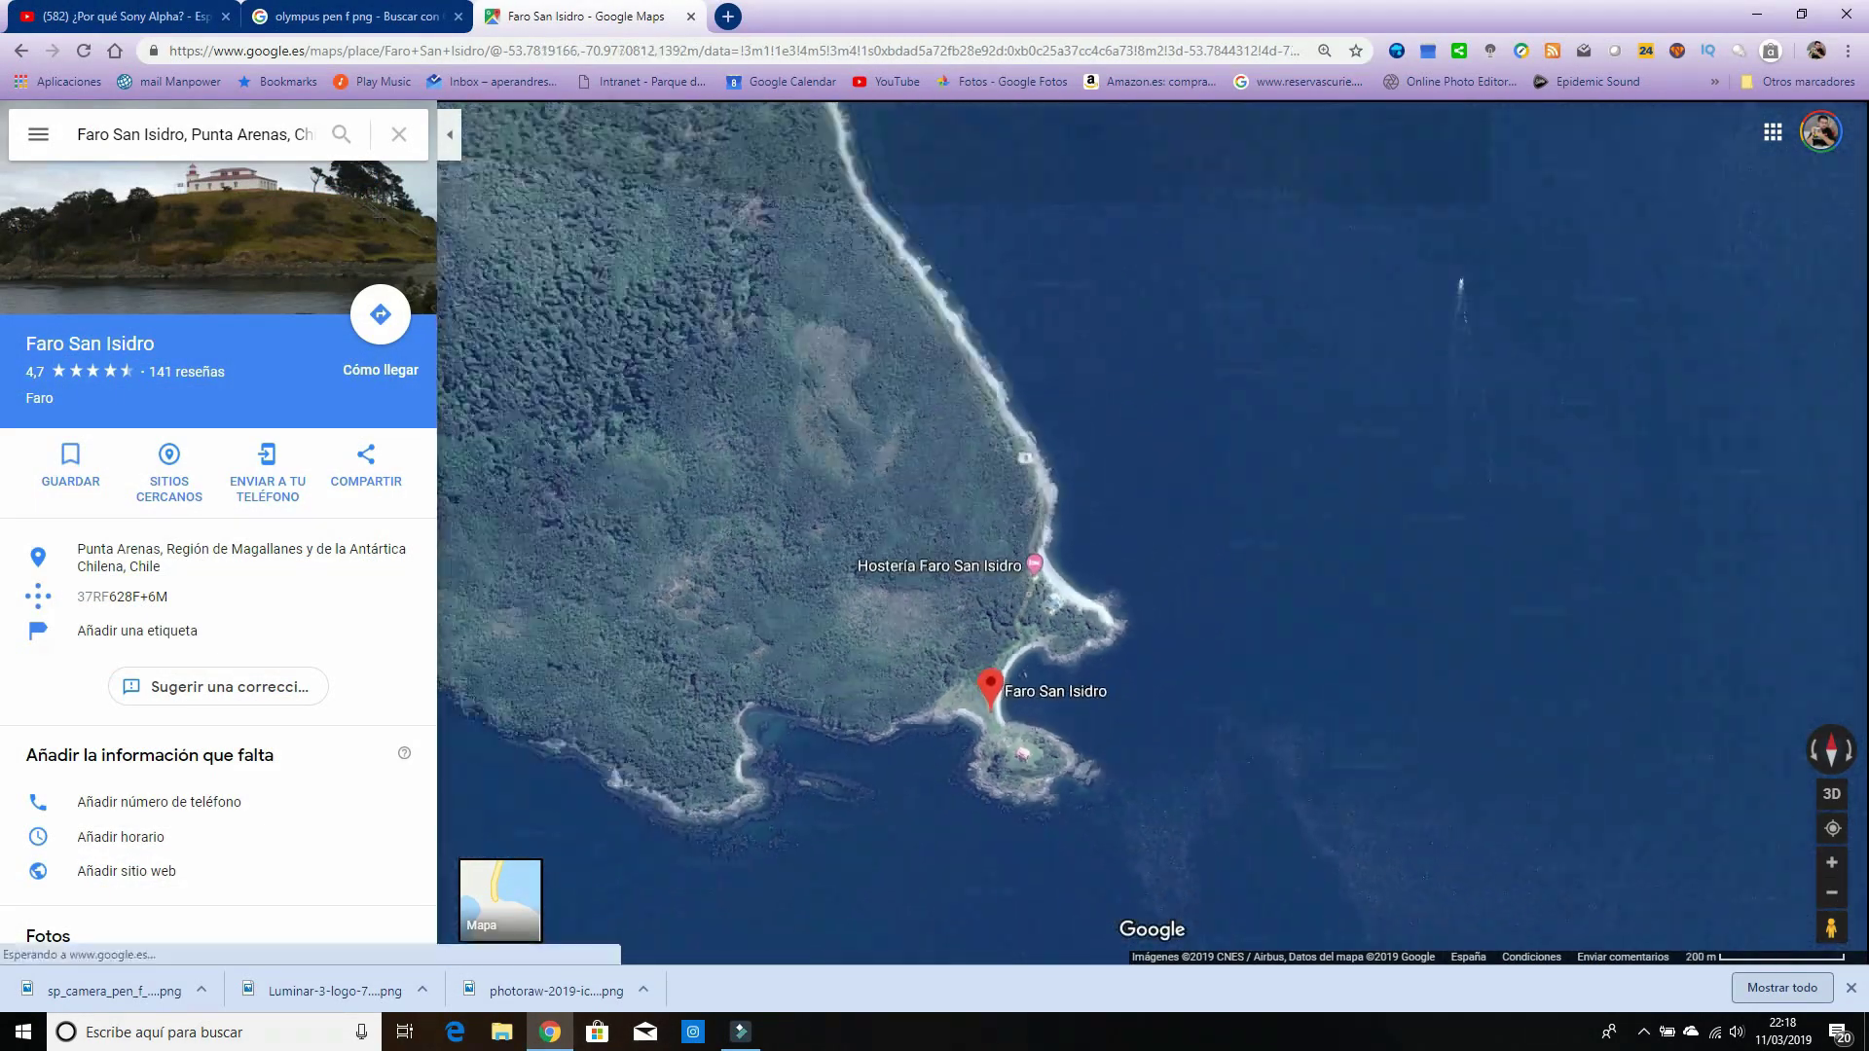
scroll(1023, 742, down, 3)
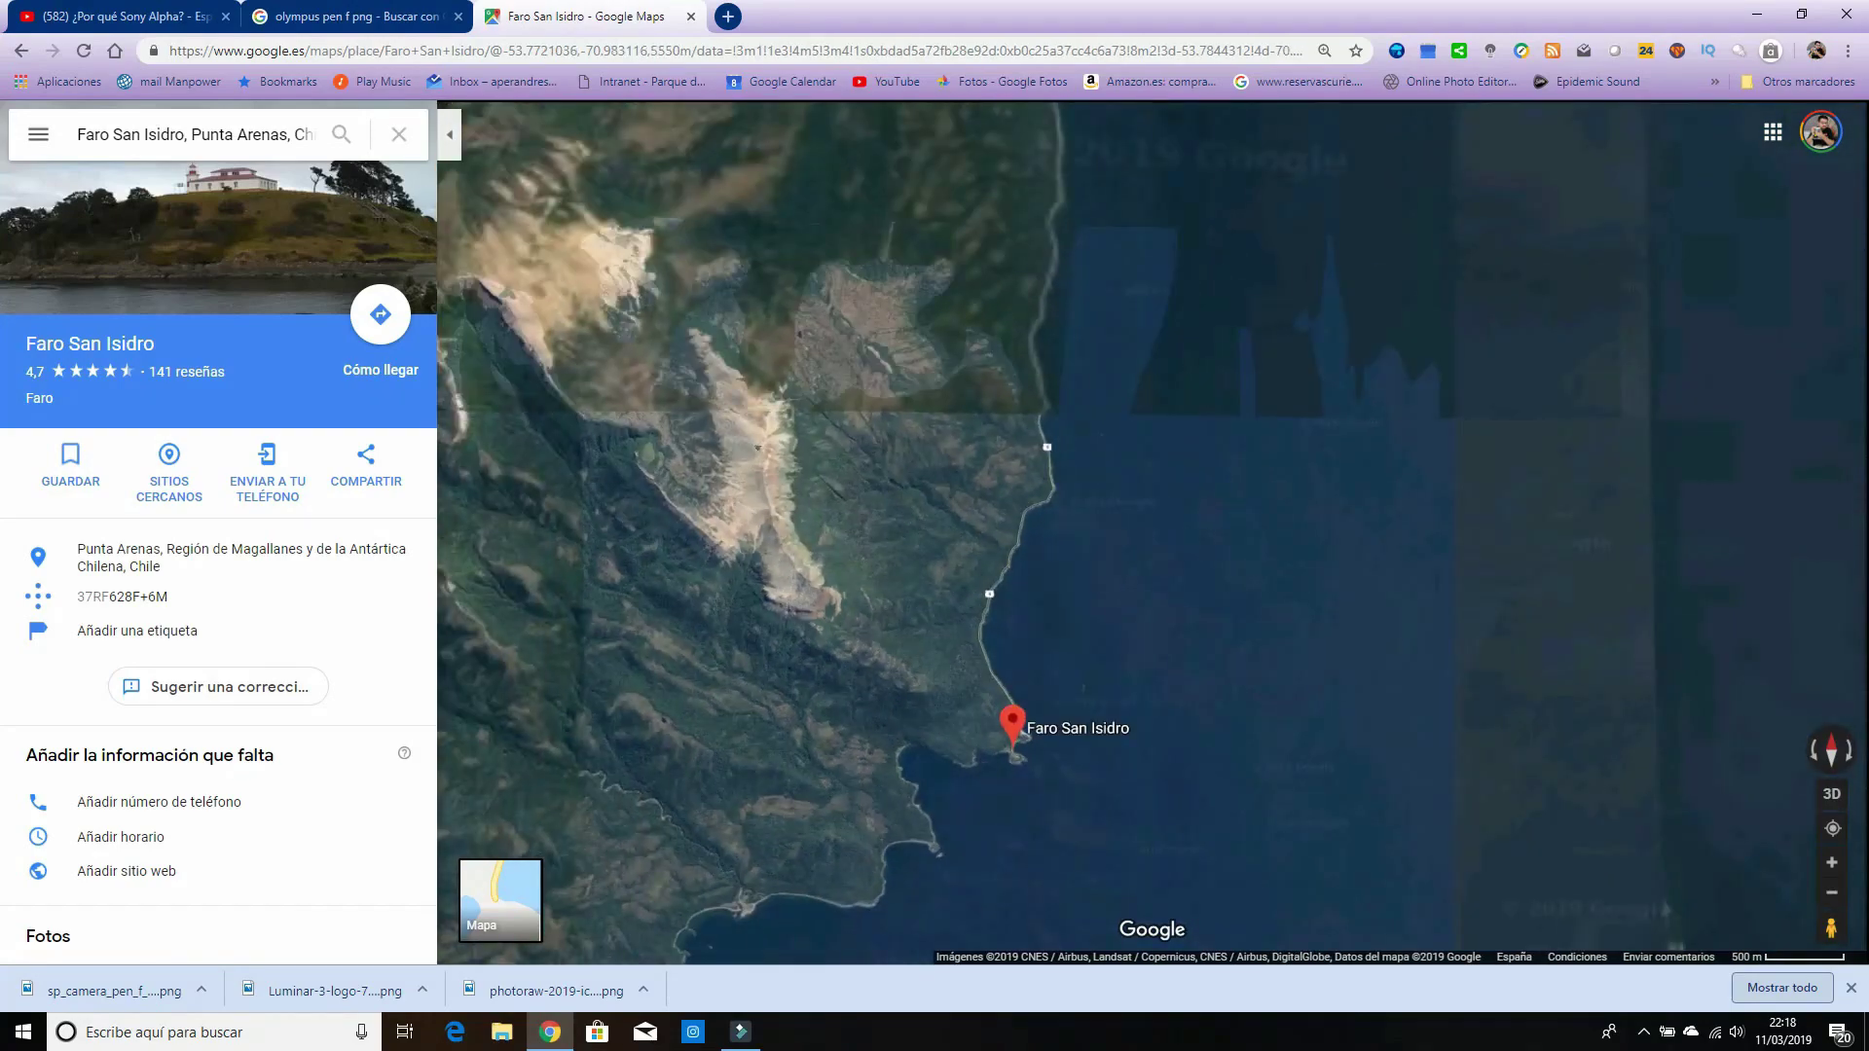
scroll(1023, 741, down, 6)
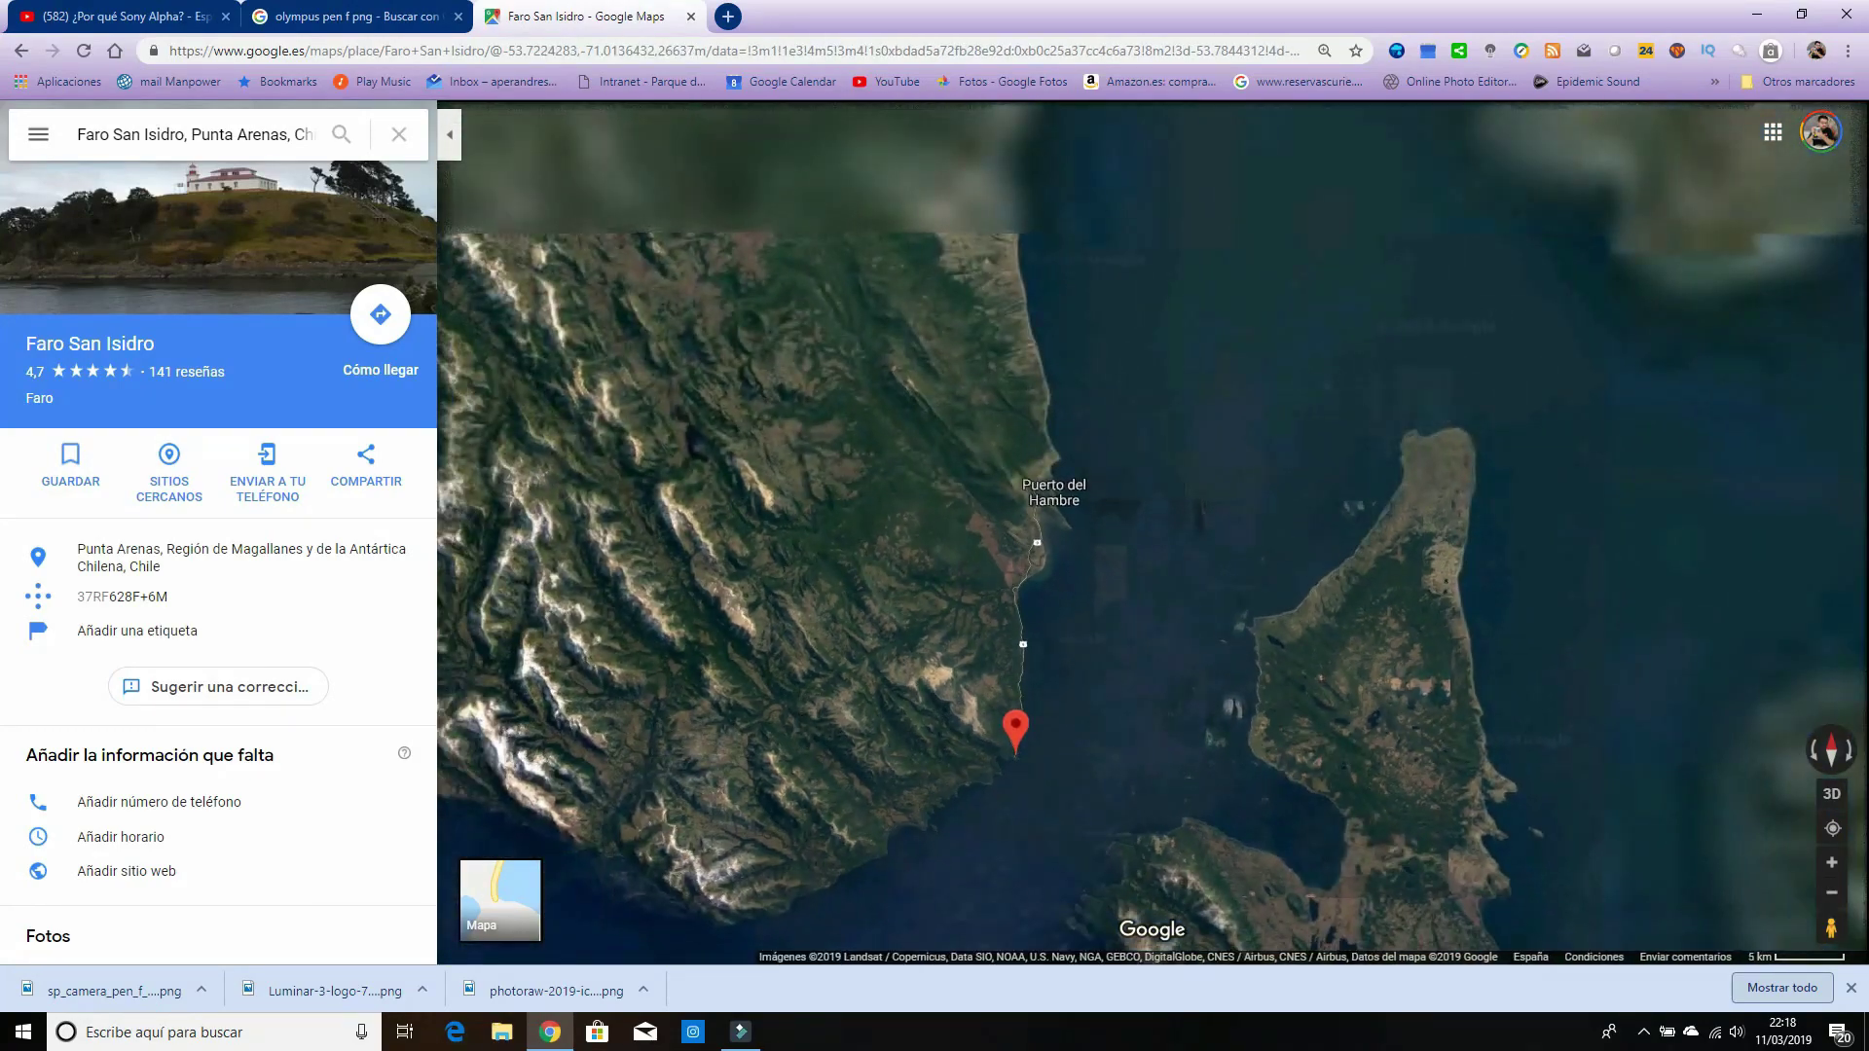
scroll(1023, 742, down, 4)
scroll(1015, 740, down, 5)
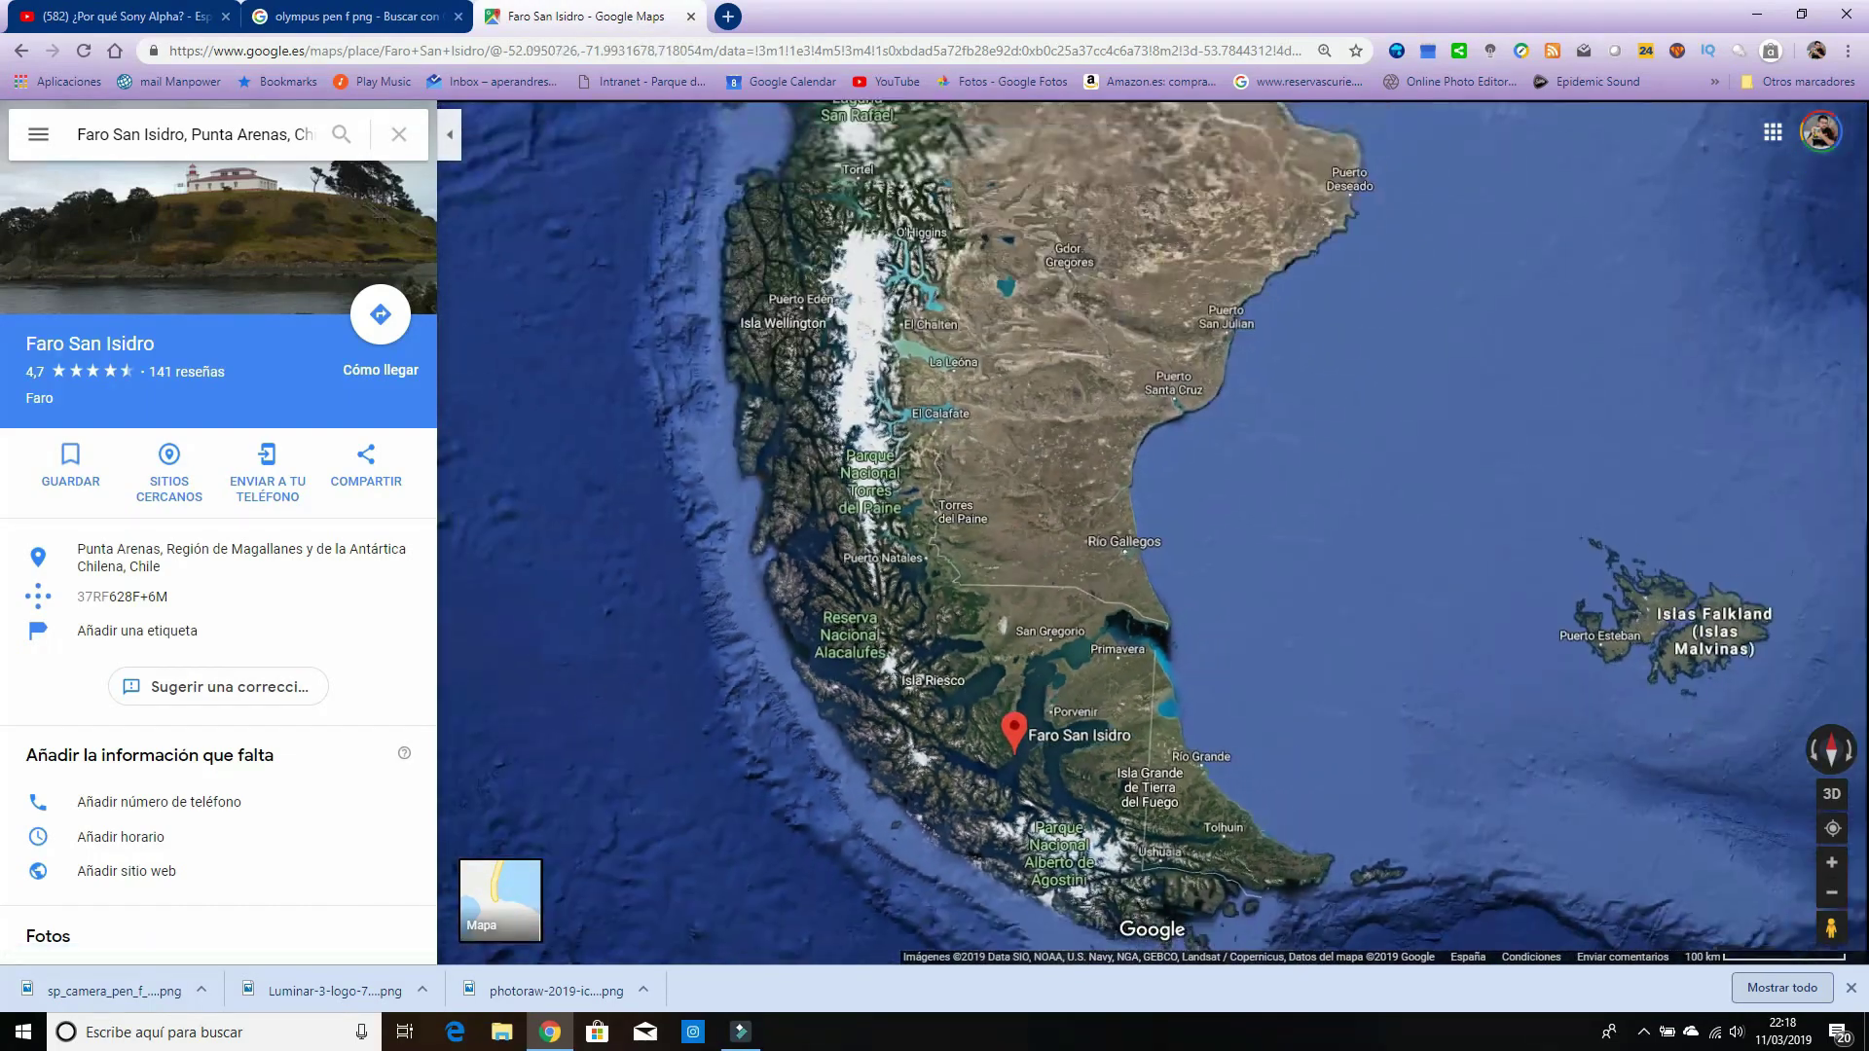
scroll(1013, 738, down, 2)
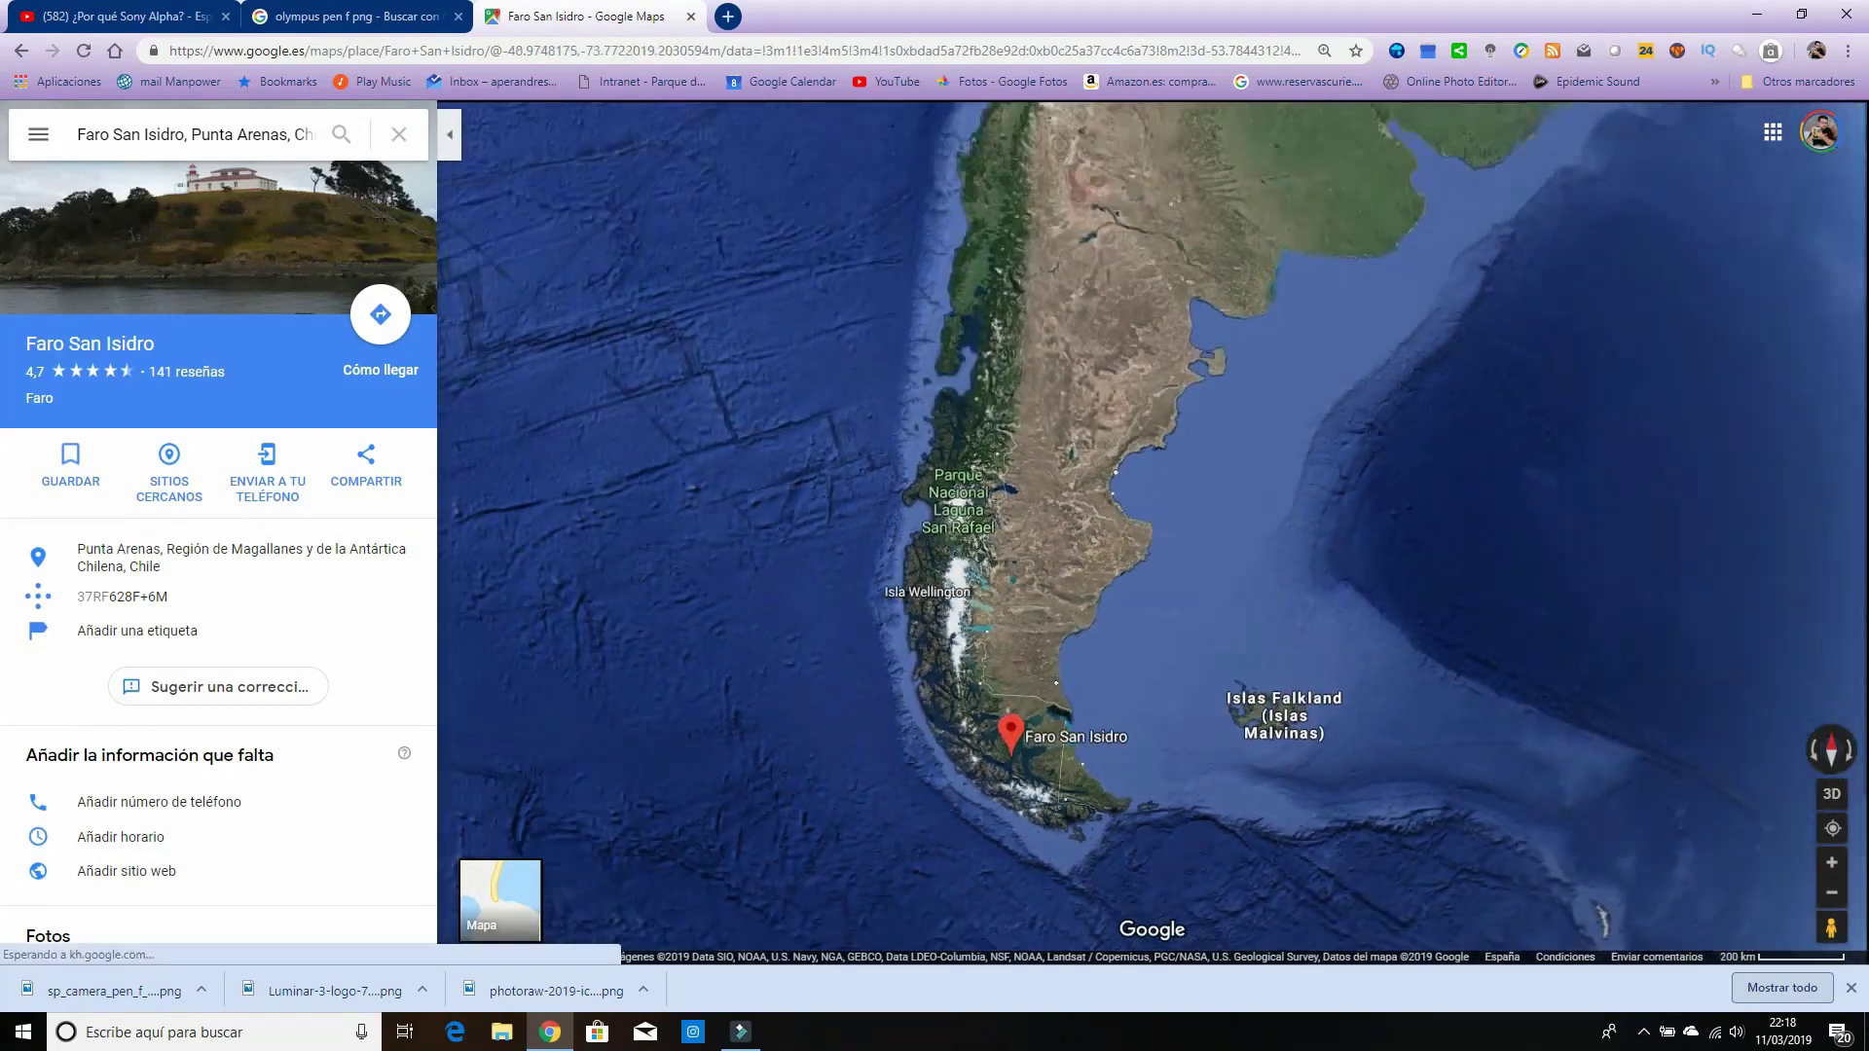
scroll(1013, 738, down, 3)
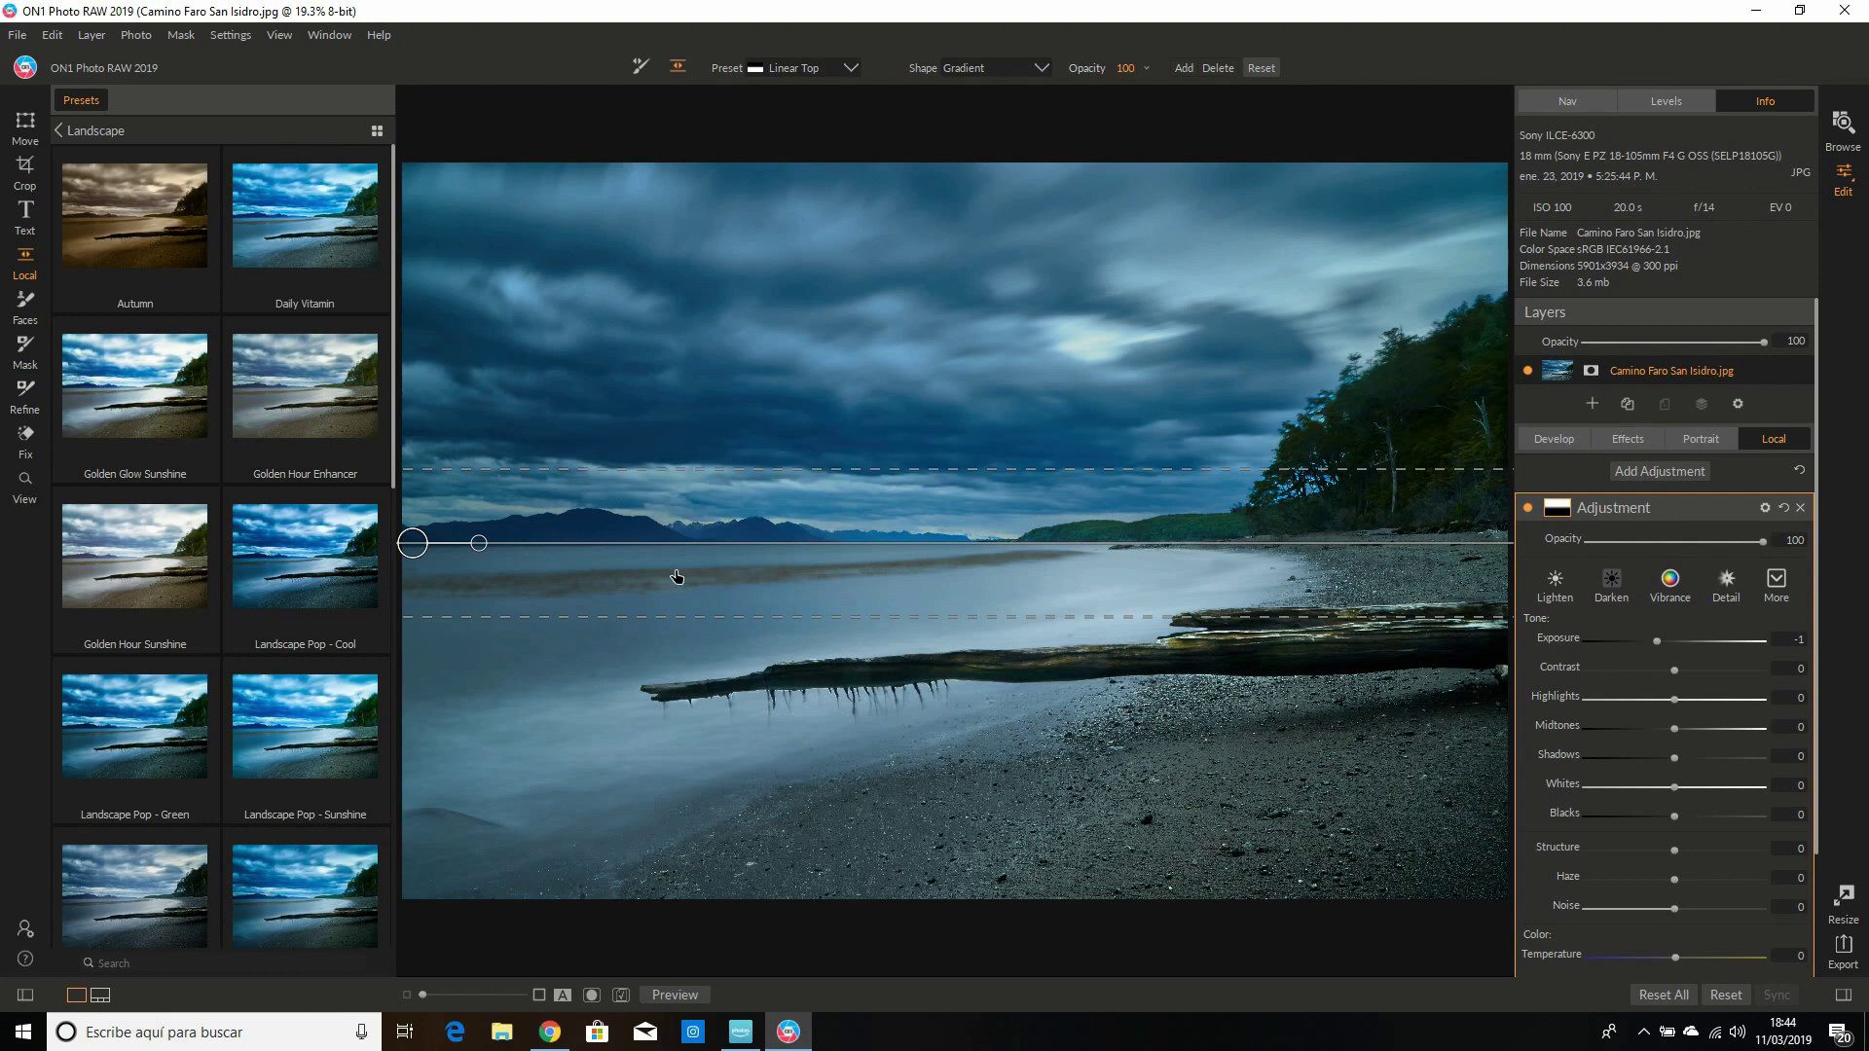
Step: Delete the linear gradient mask from the local adjustment on the Faro San Isidro photo
key(Delete)
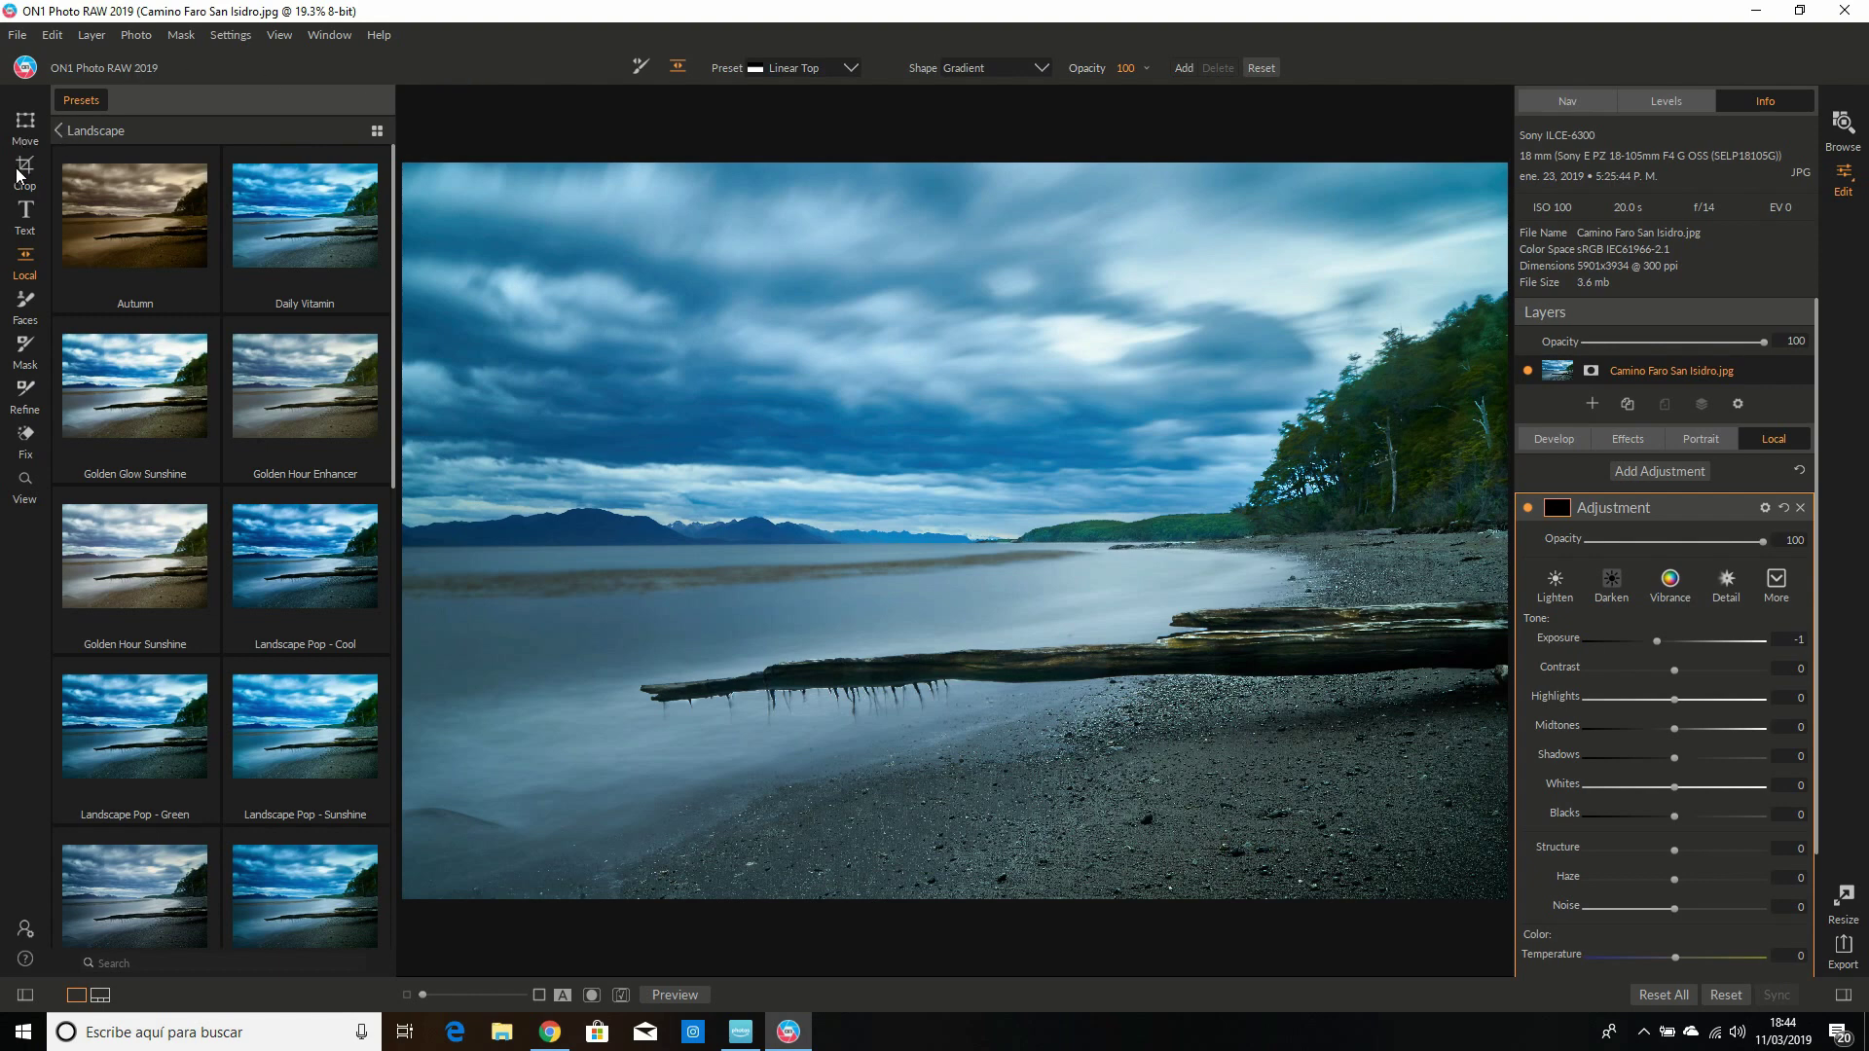
Step: Crop the Faro San Isidro photo with the Freeform ratio, trimming a thin strip off its left edge, and apply the crop
click(24, 168)
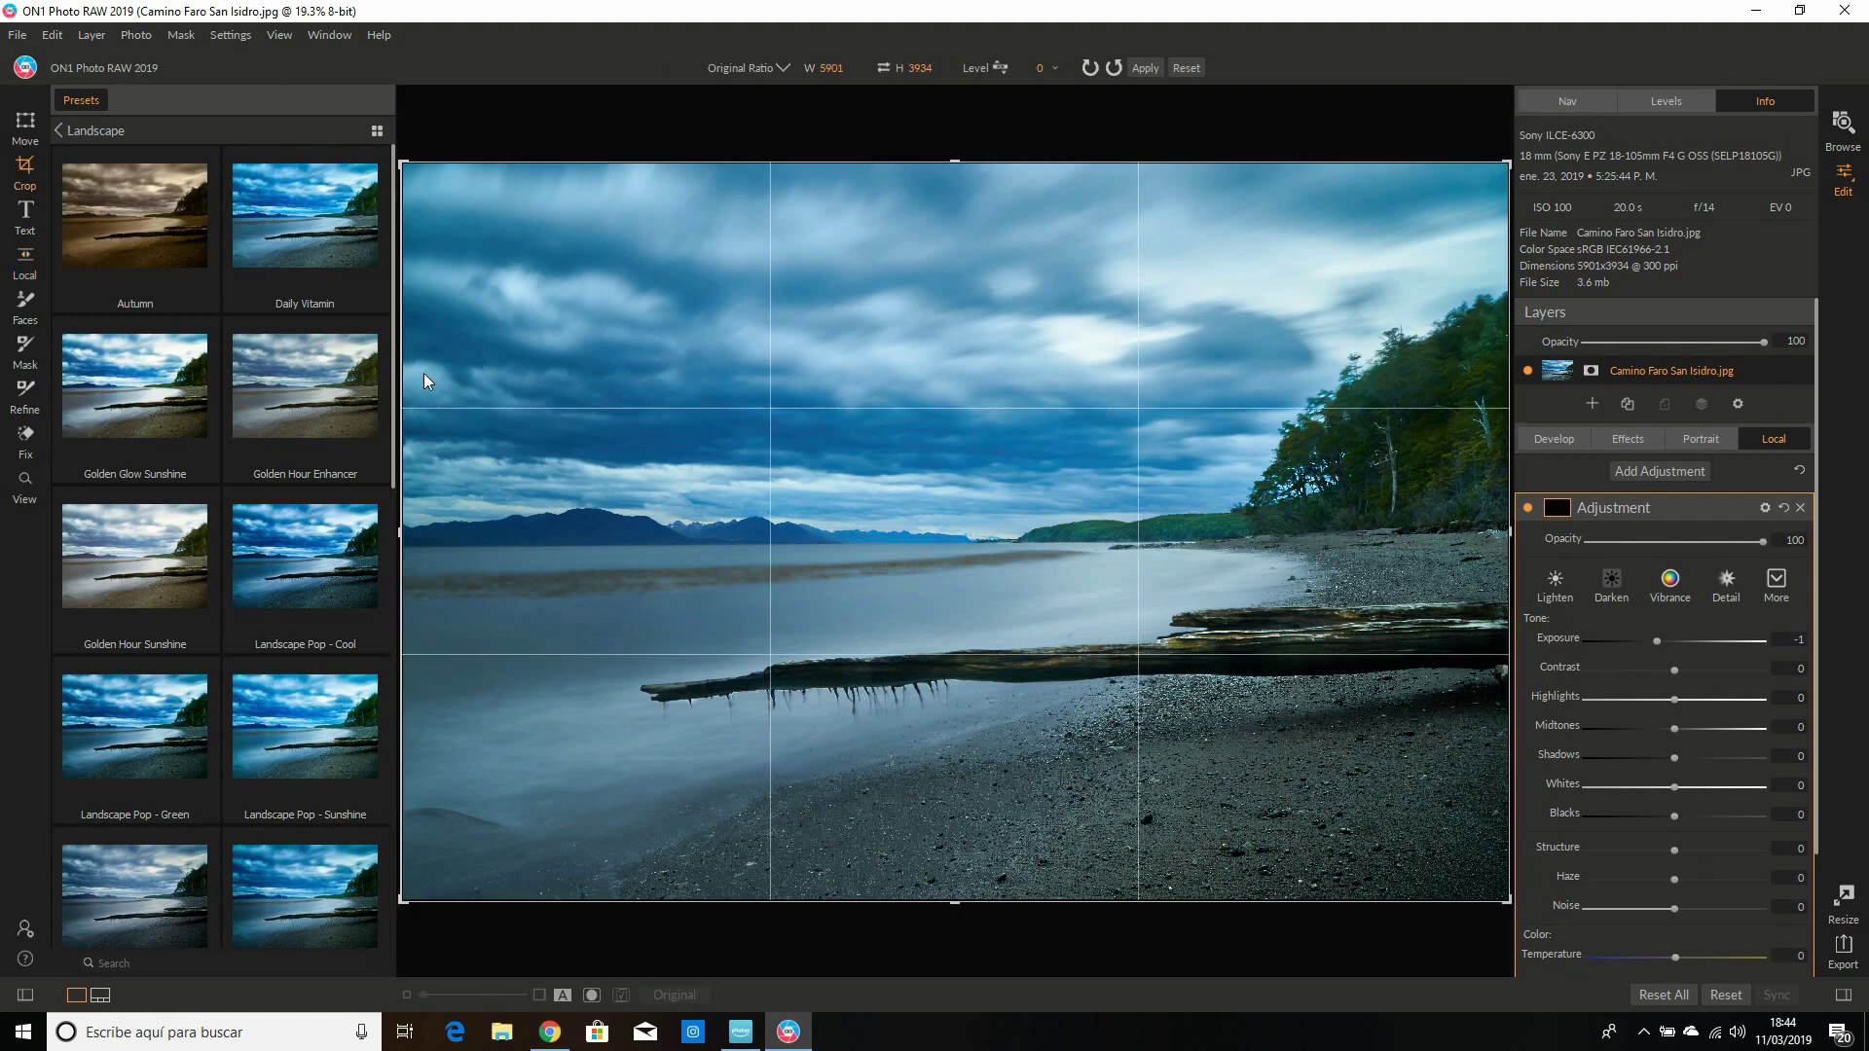
click(23, 128)
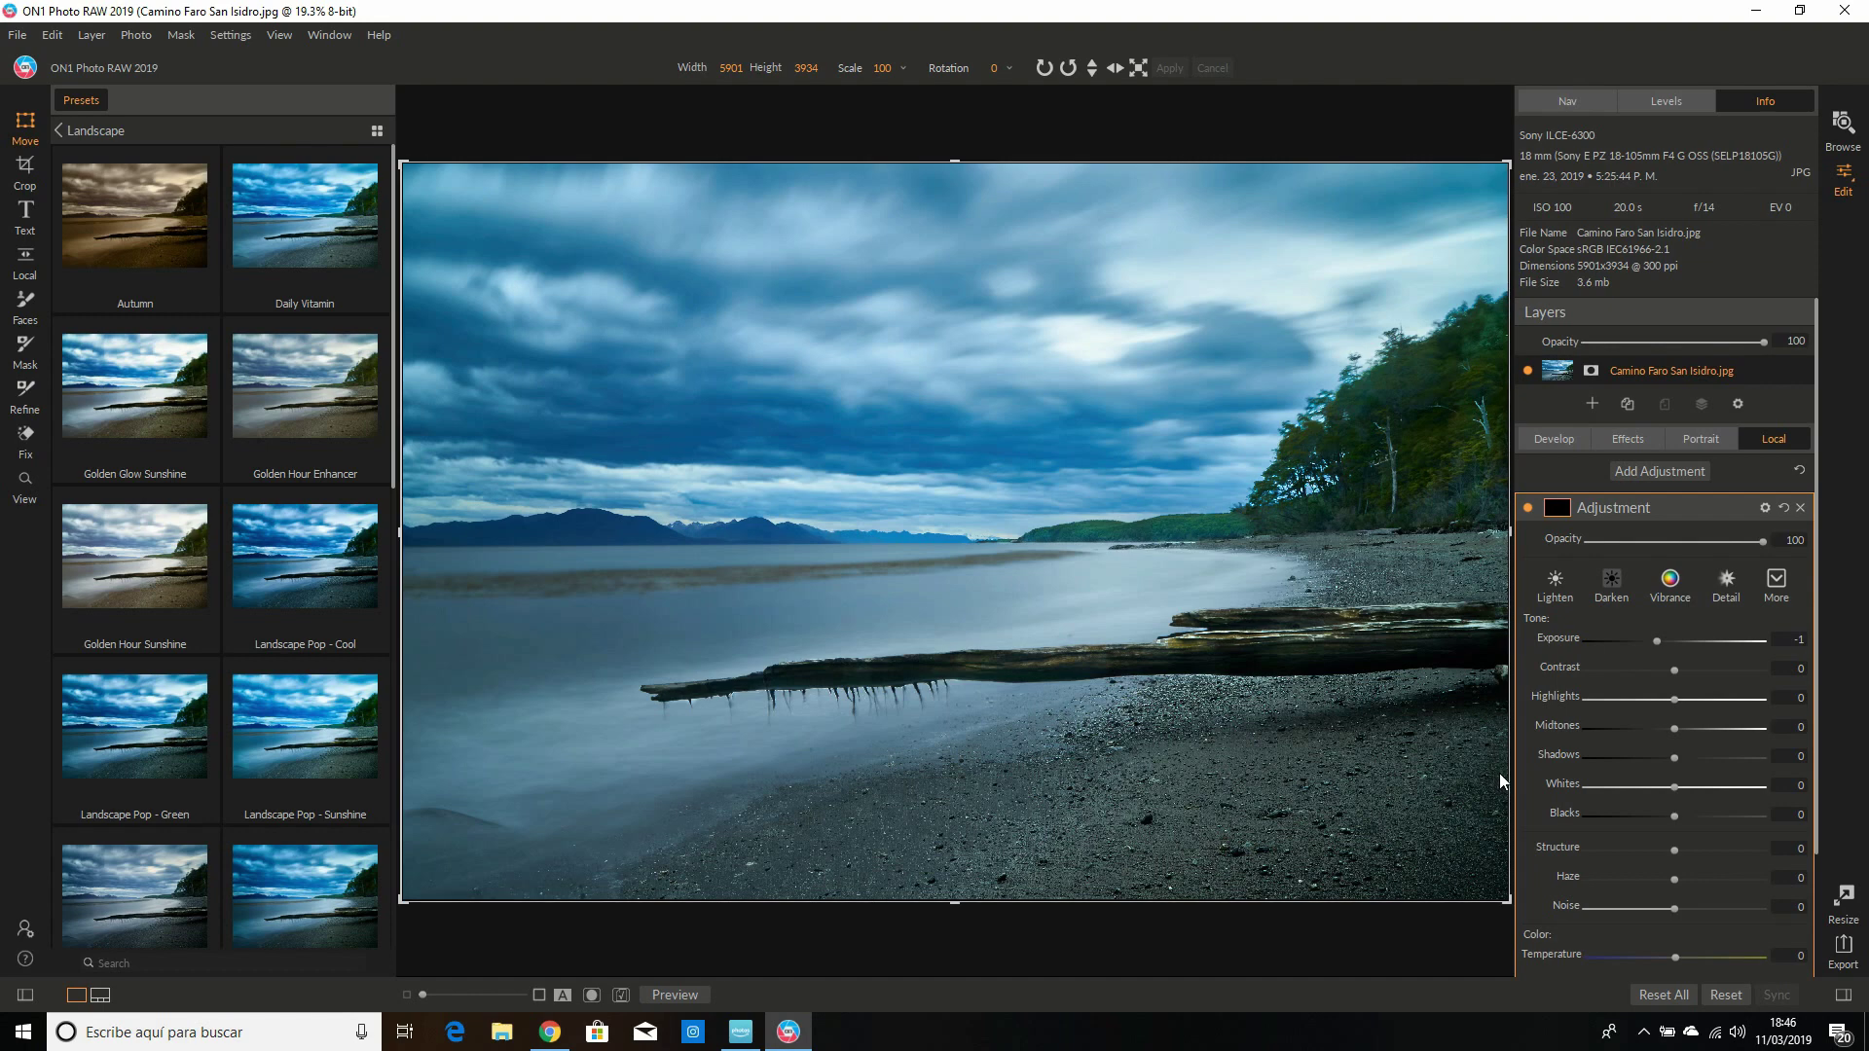
click(24, 167)
drag(1507, 907, 1489, 779)
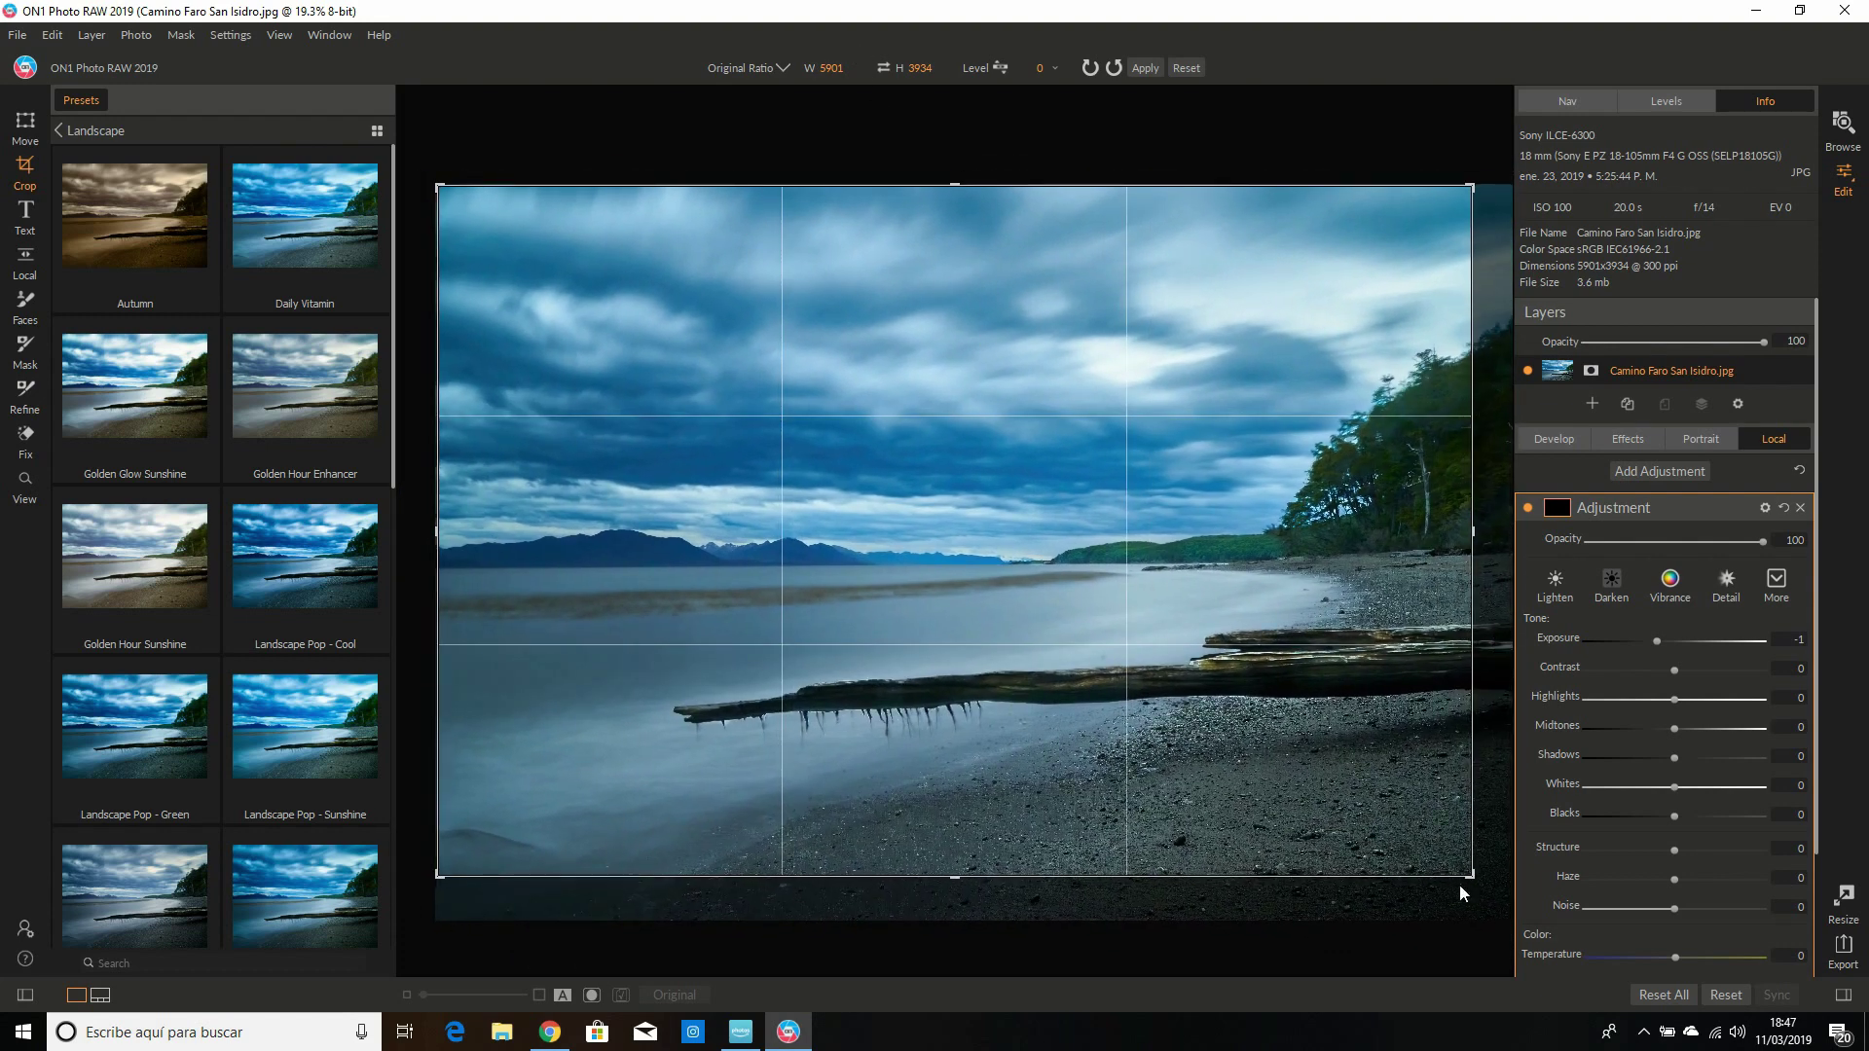
click(769, 68)
click(740, 97)
drag(1439, 865, 1503, 786)
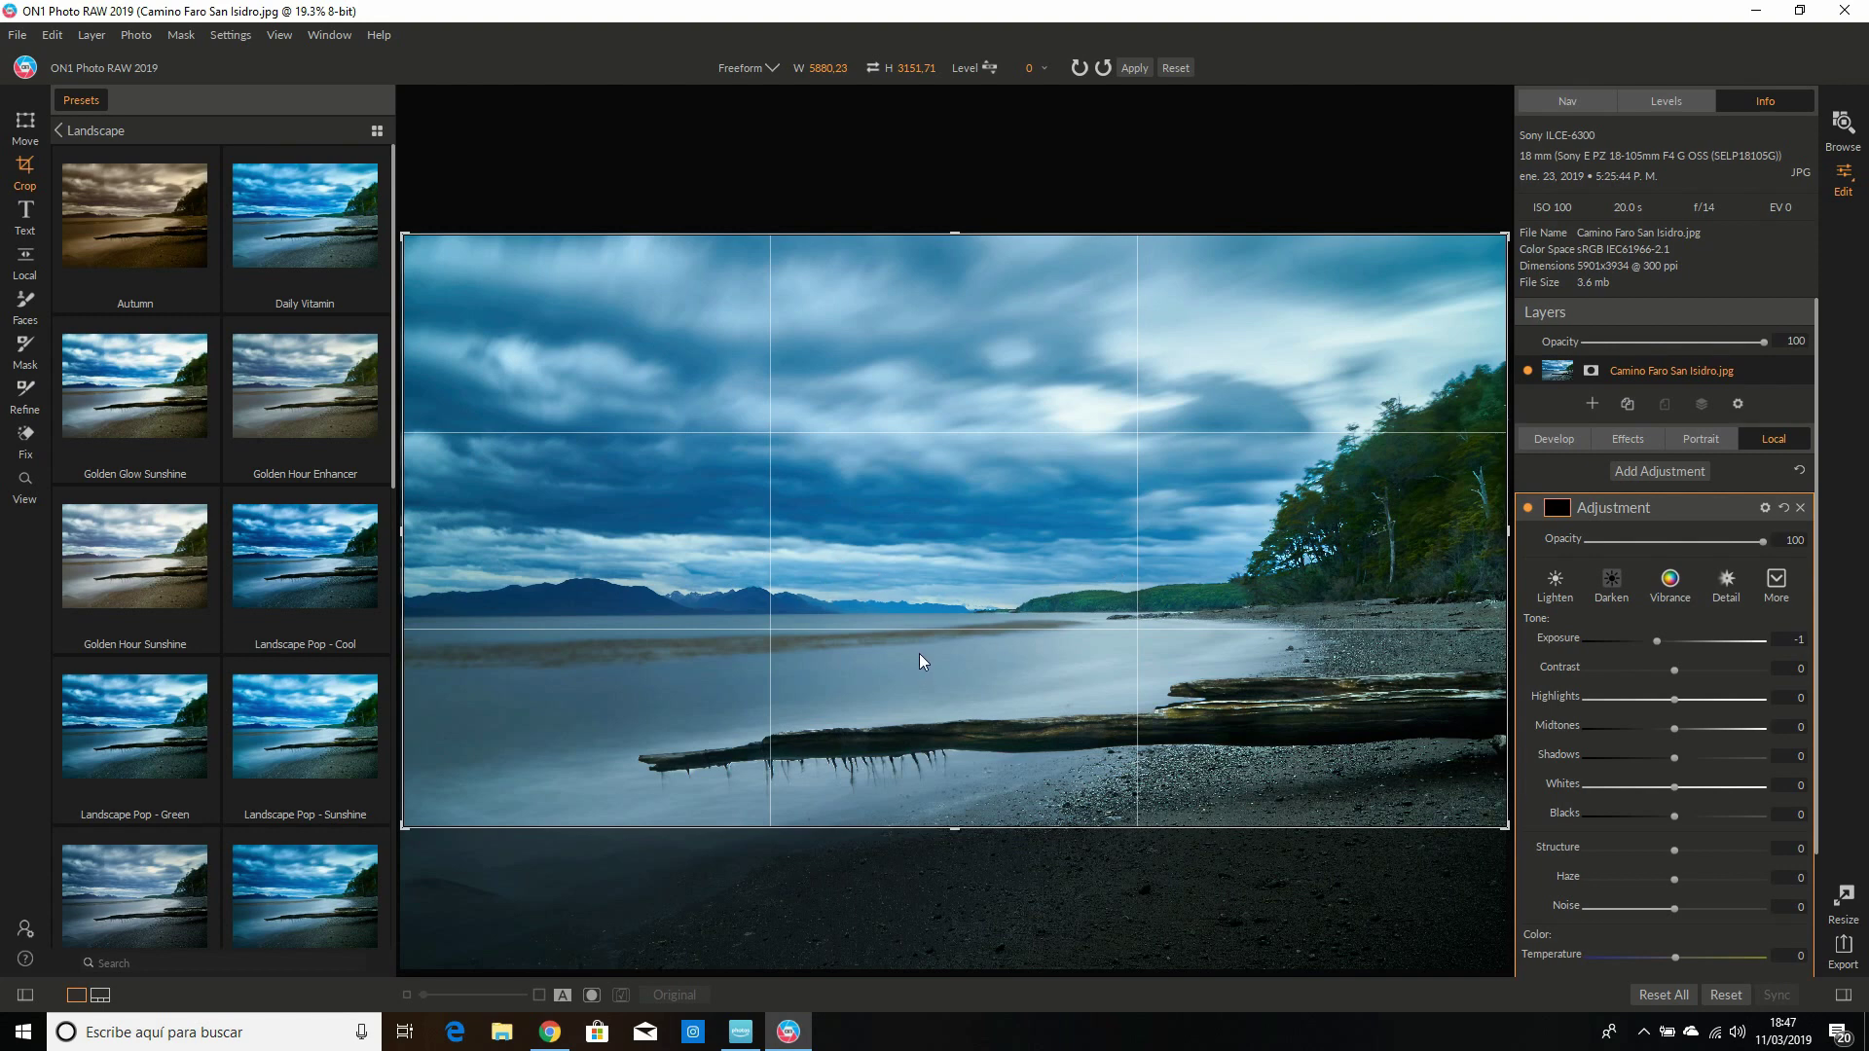
drag(396, 821, 480, 816)
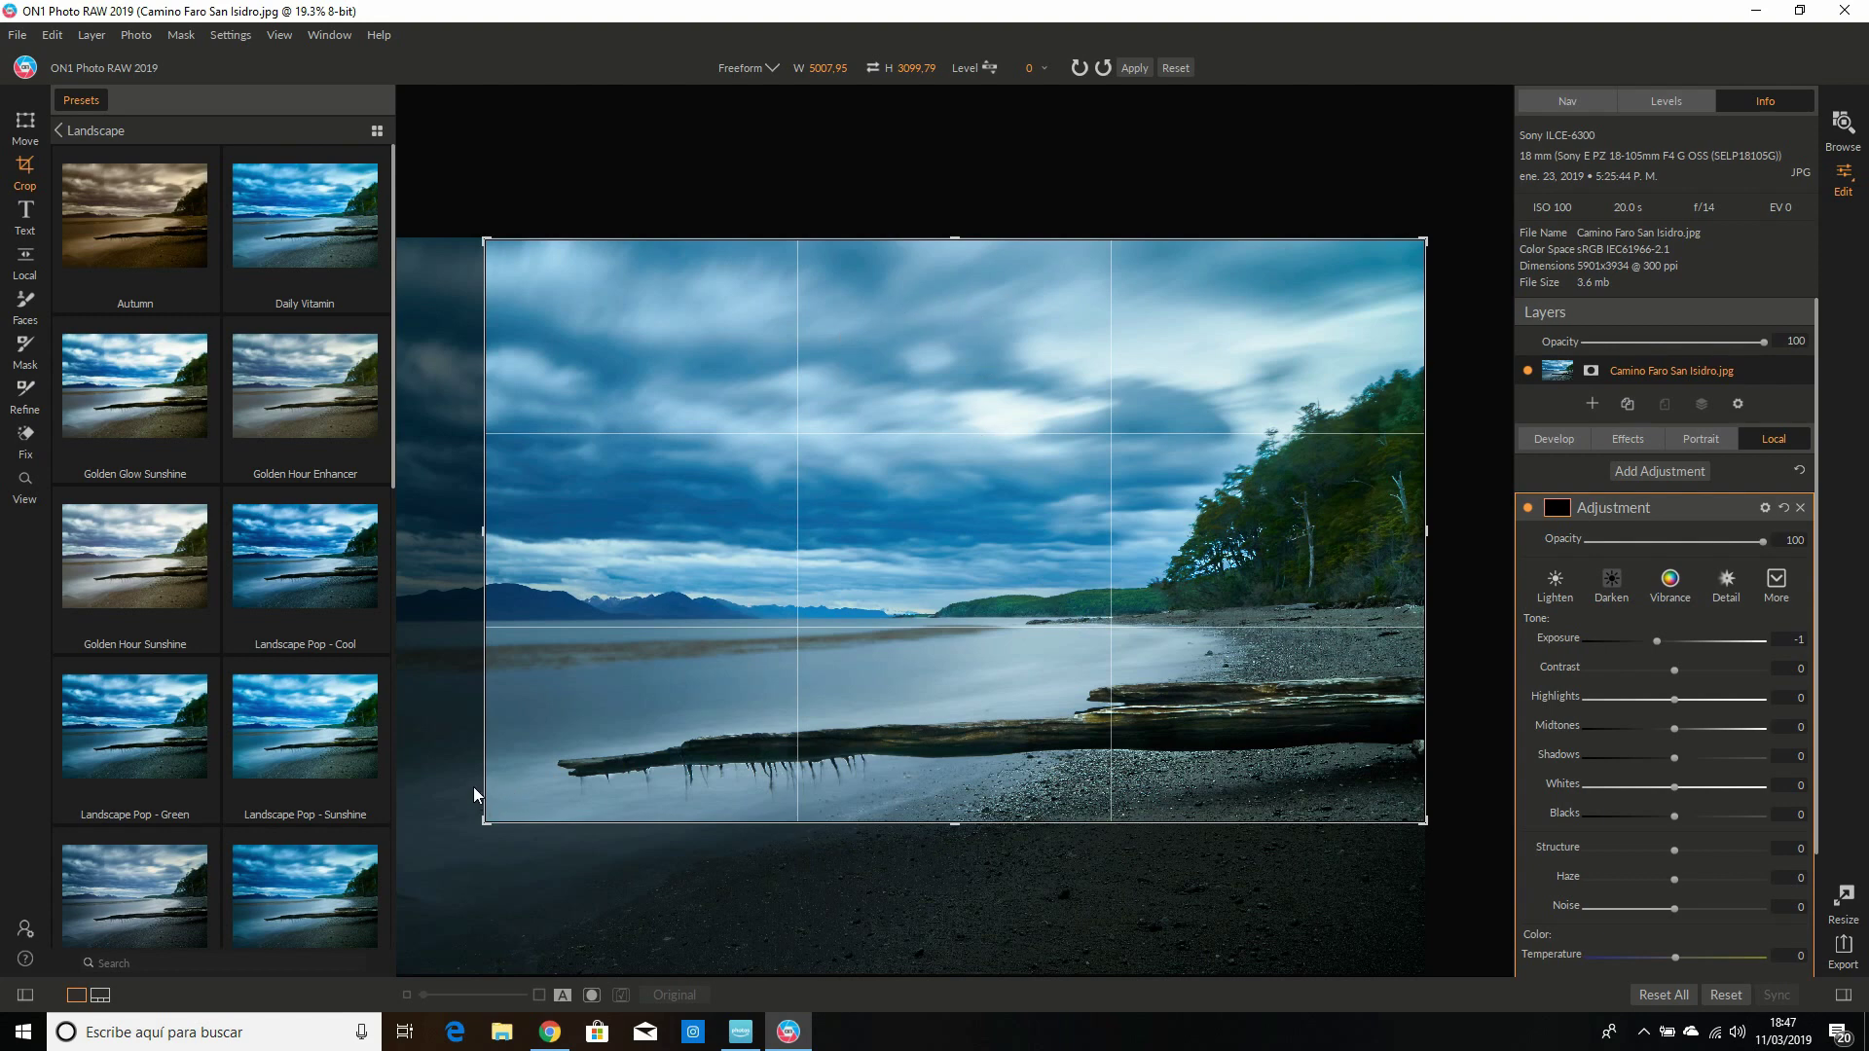
drag(488, 825, 417, 839)
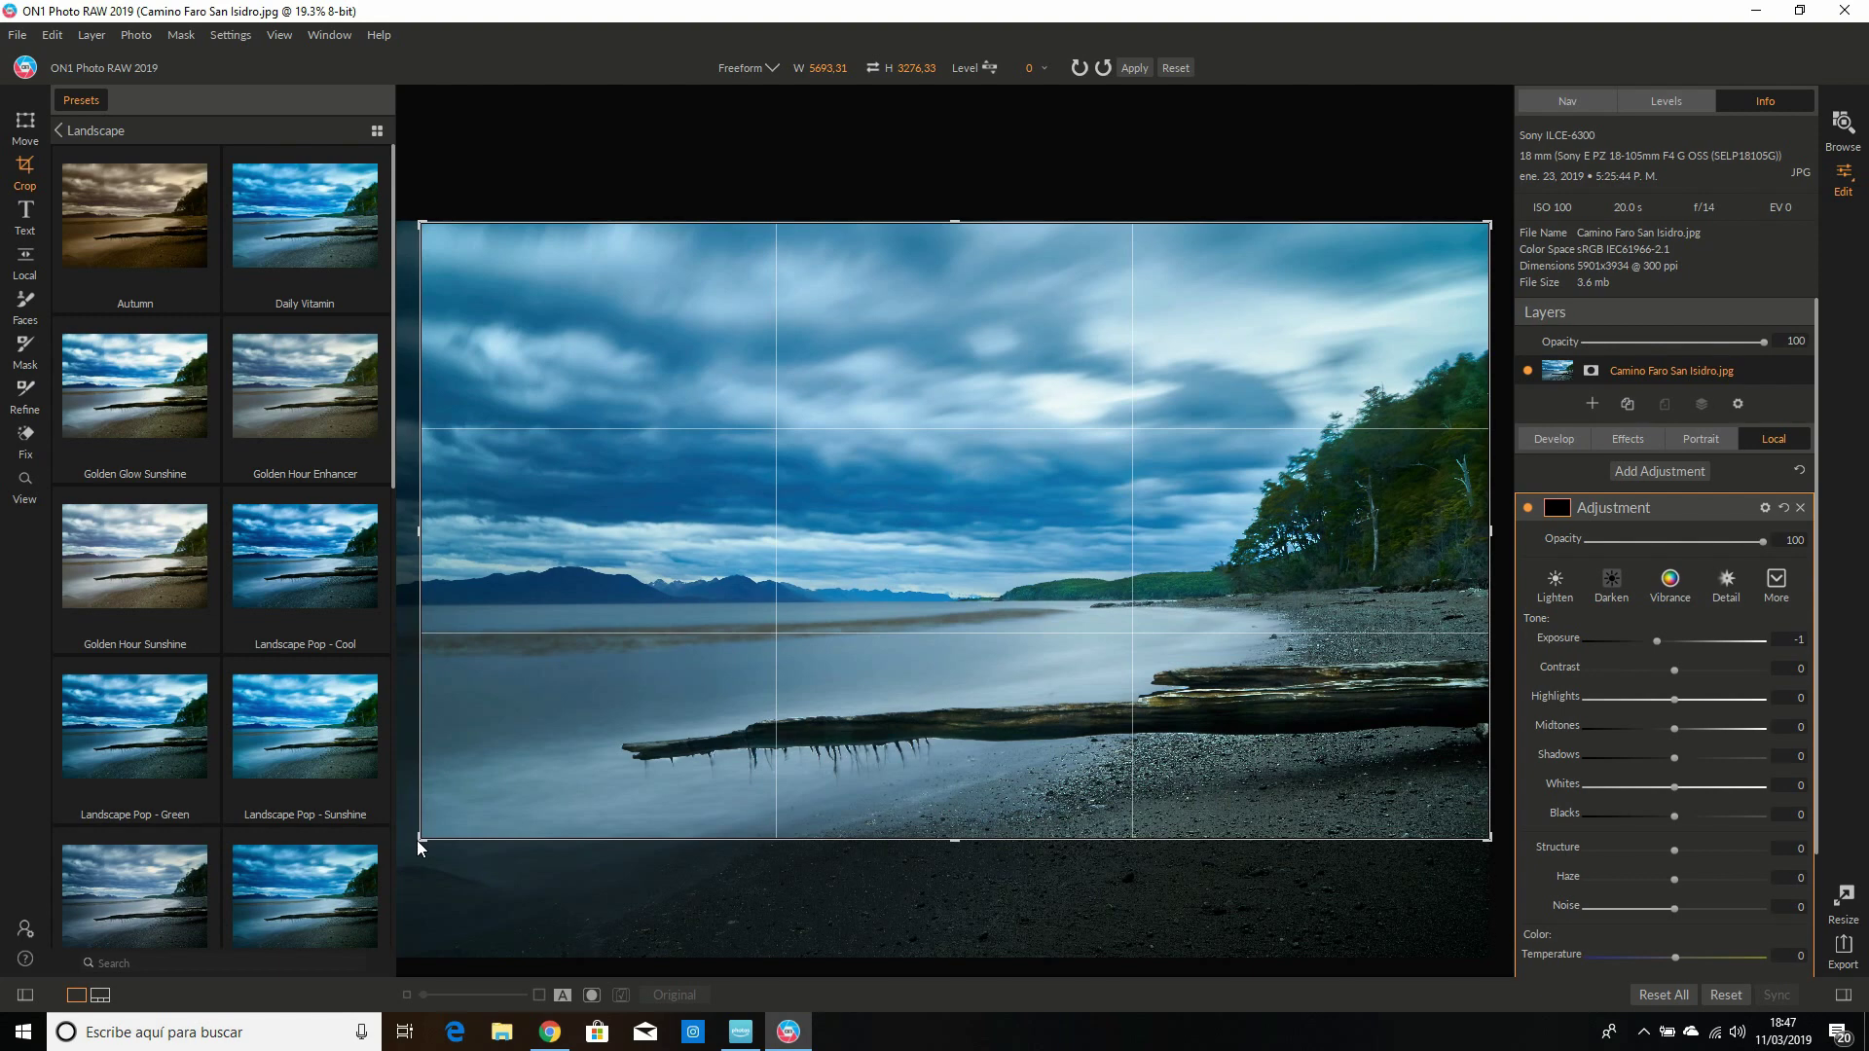
drag(226, 819, 94, 796)
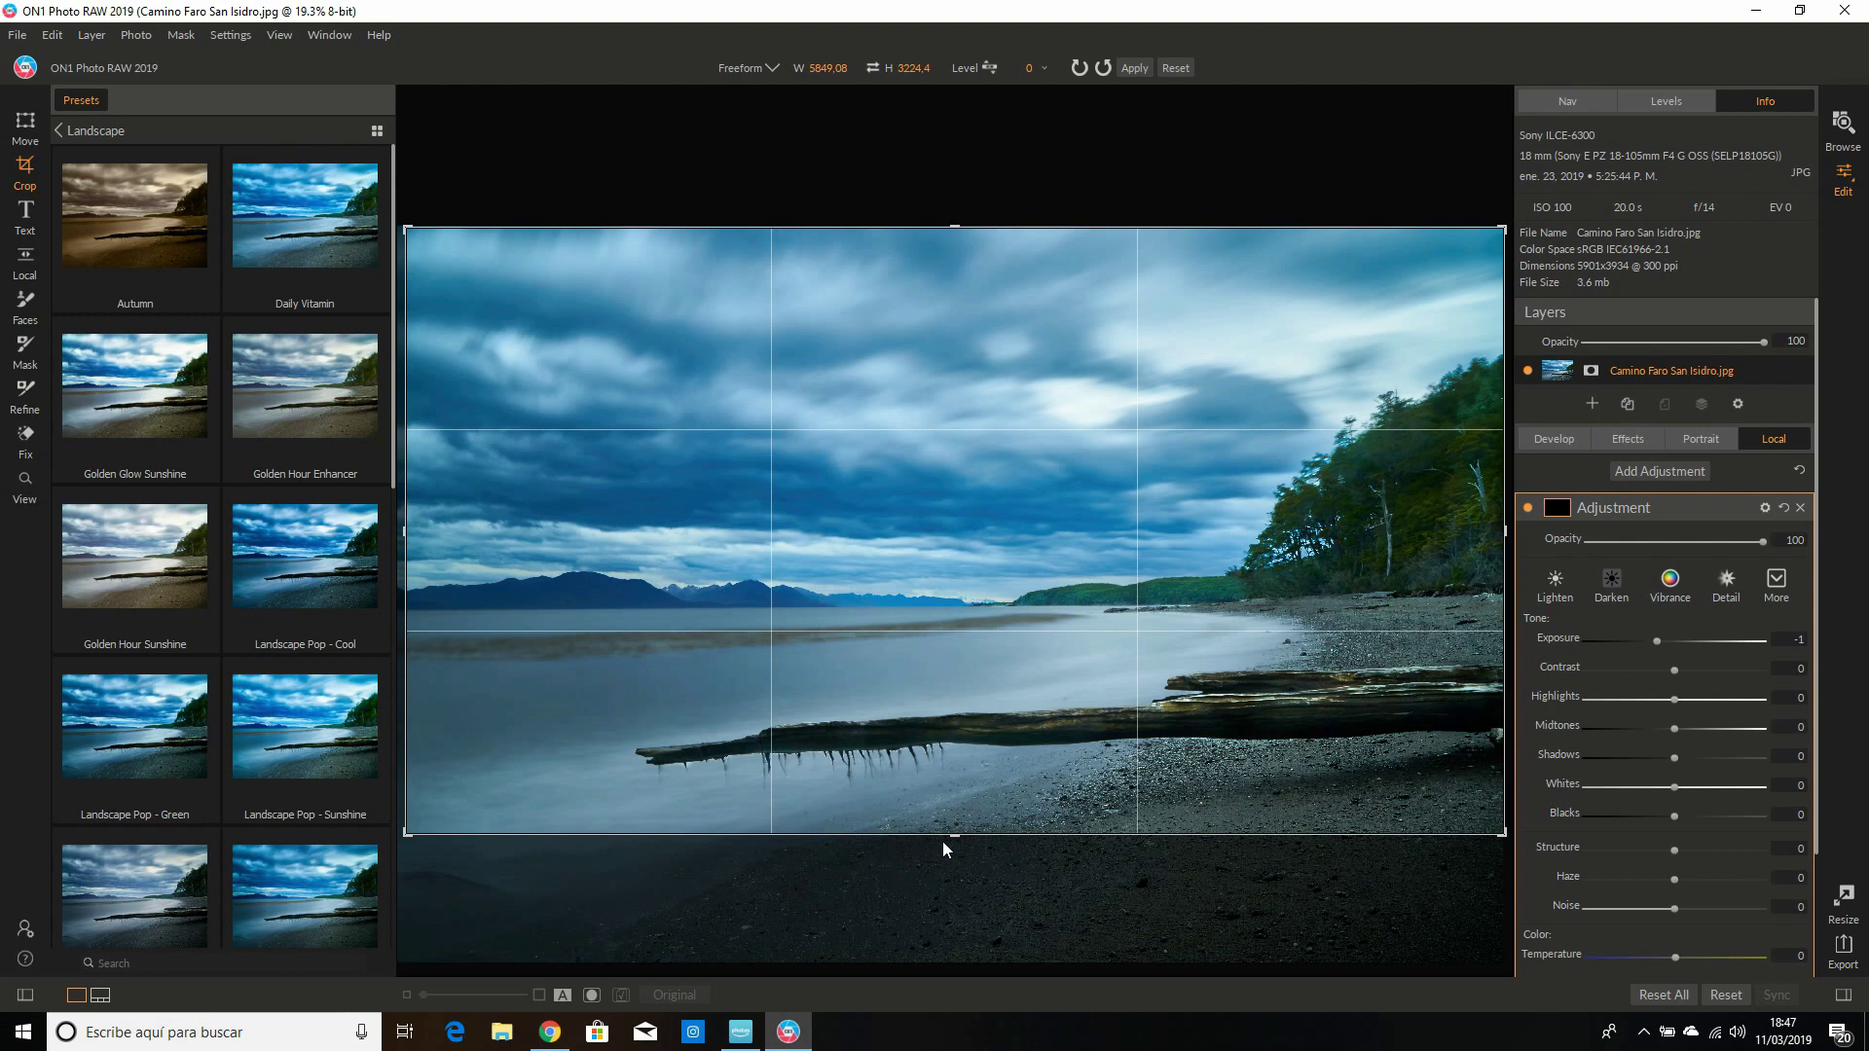
key(Return)
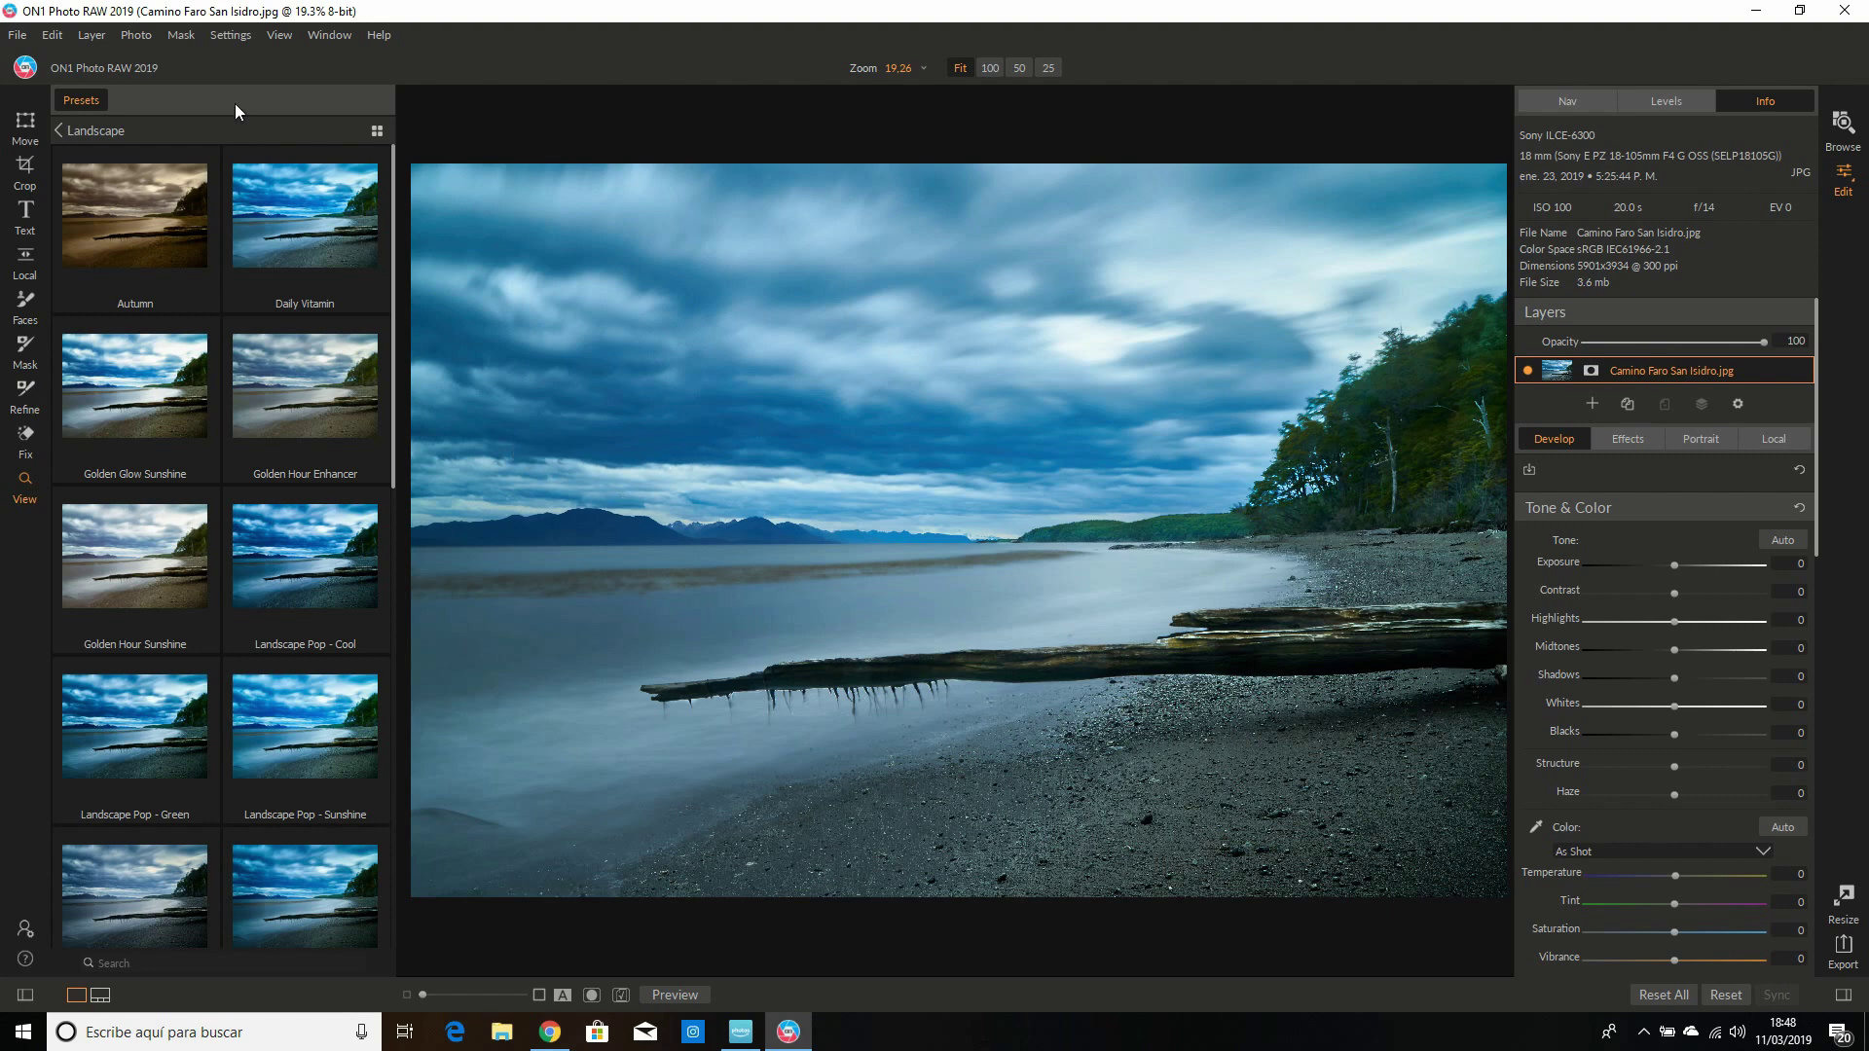
Step: Apply the Golden Hour Enhancer preset to the Faro San Isidro photo and compare it with the unedited version
click(377, 131)
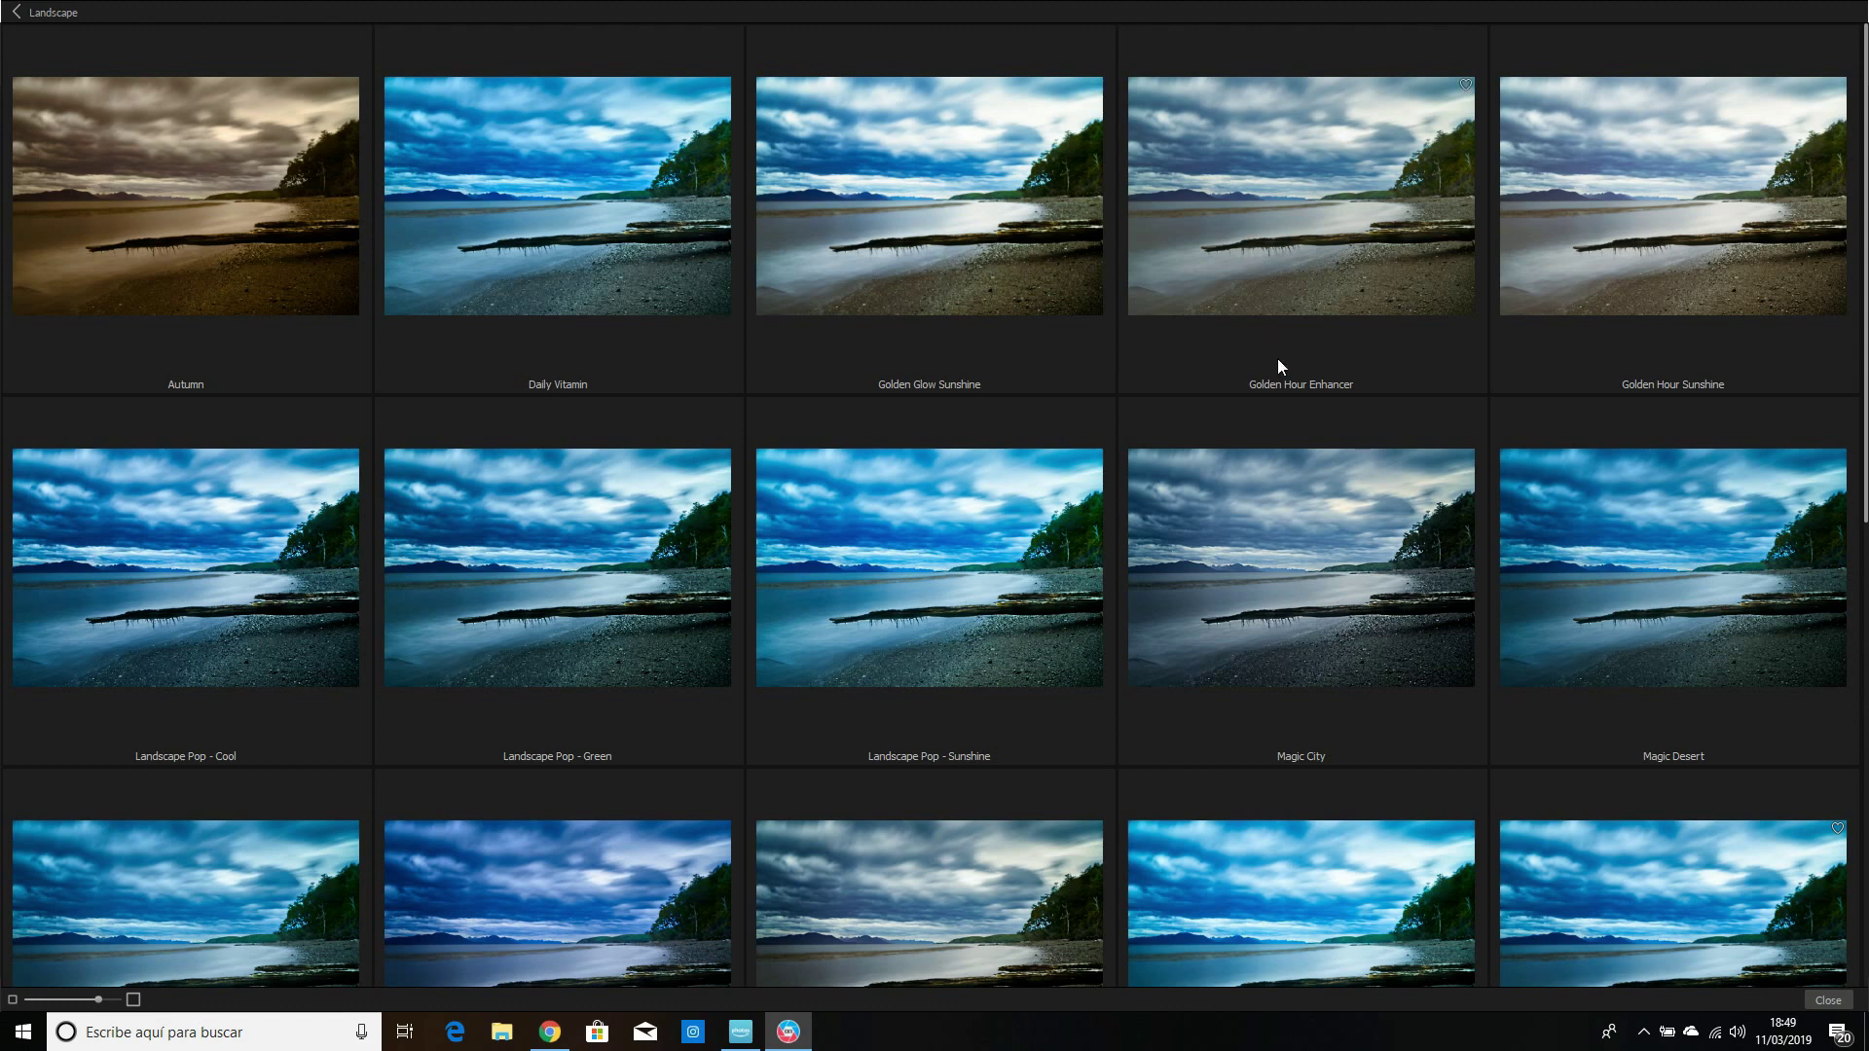
click(1289, 255)
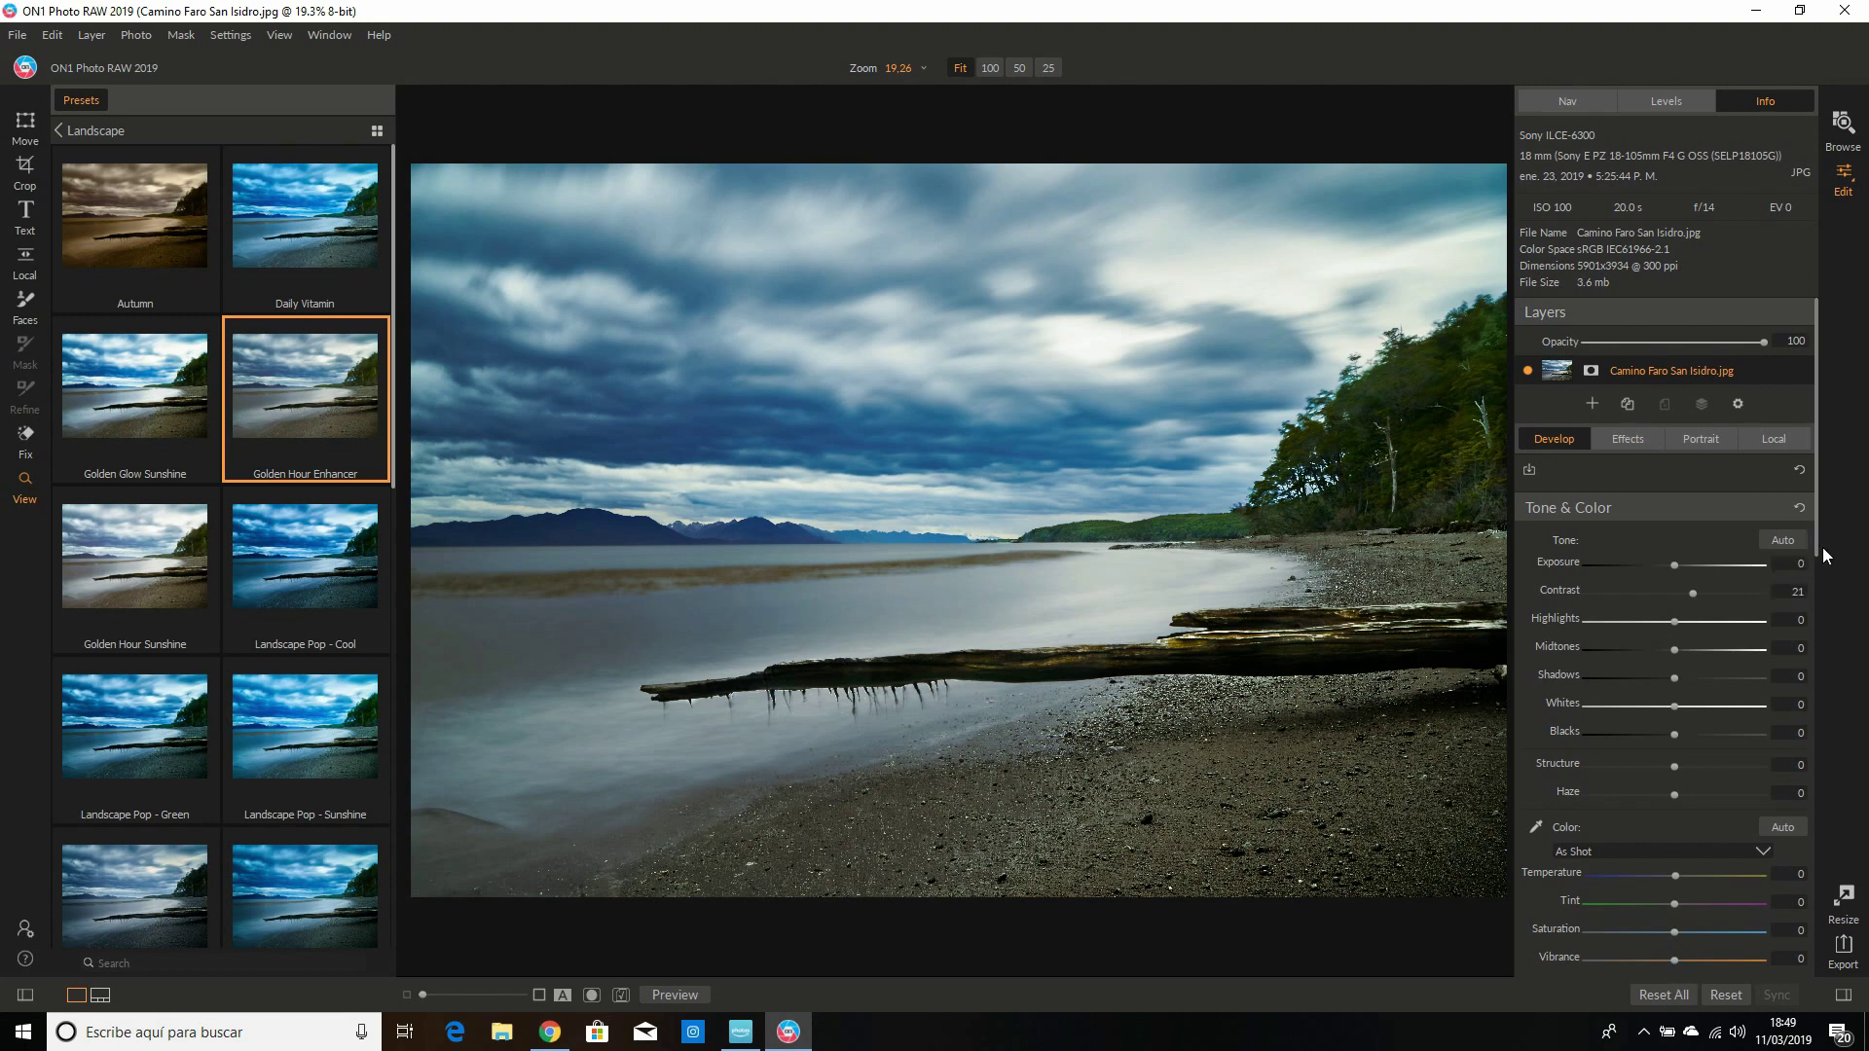
scroll(1823, 546, down, 3)
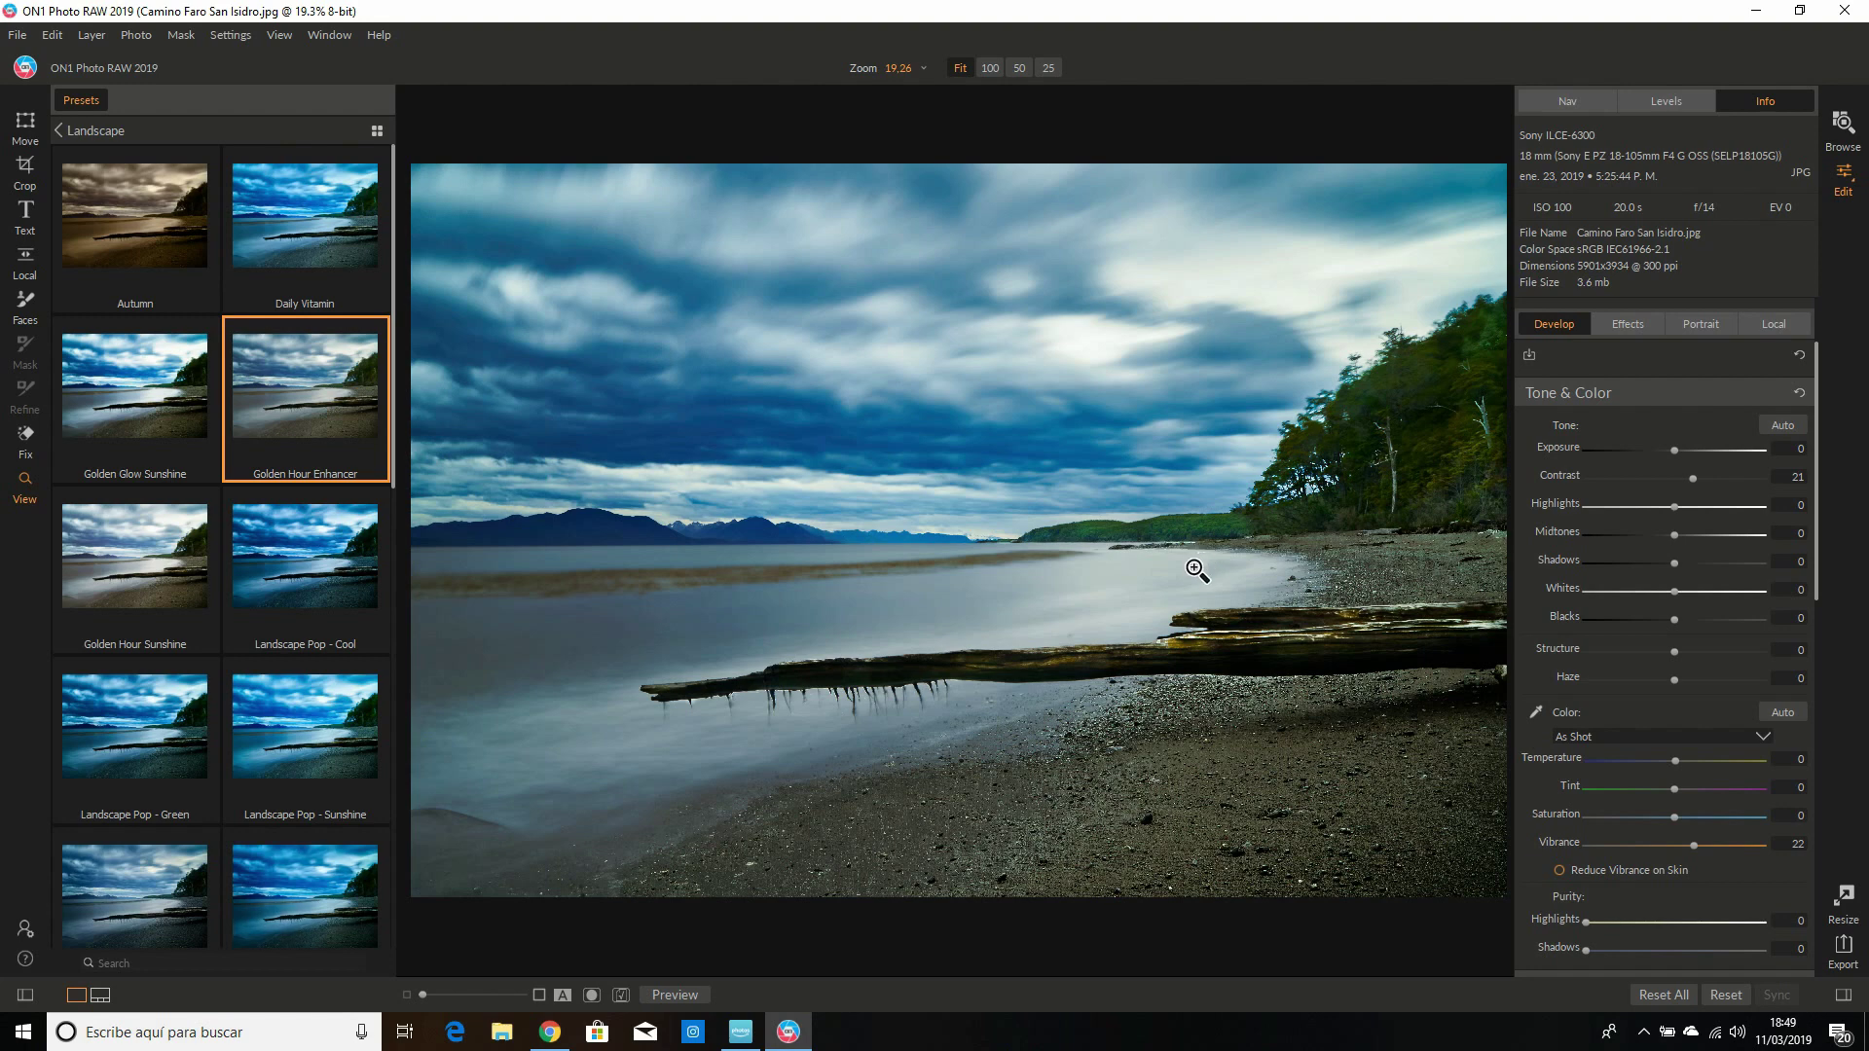
click(679, 995)
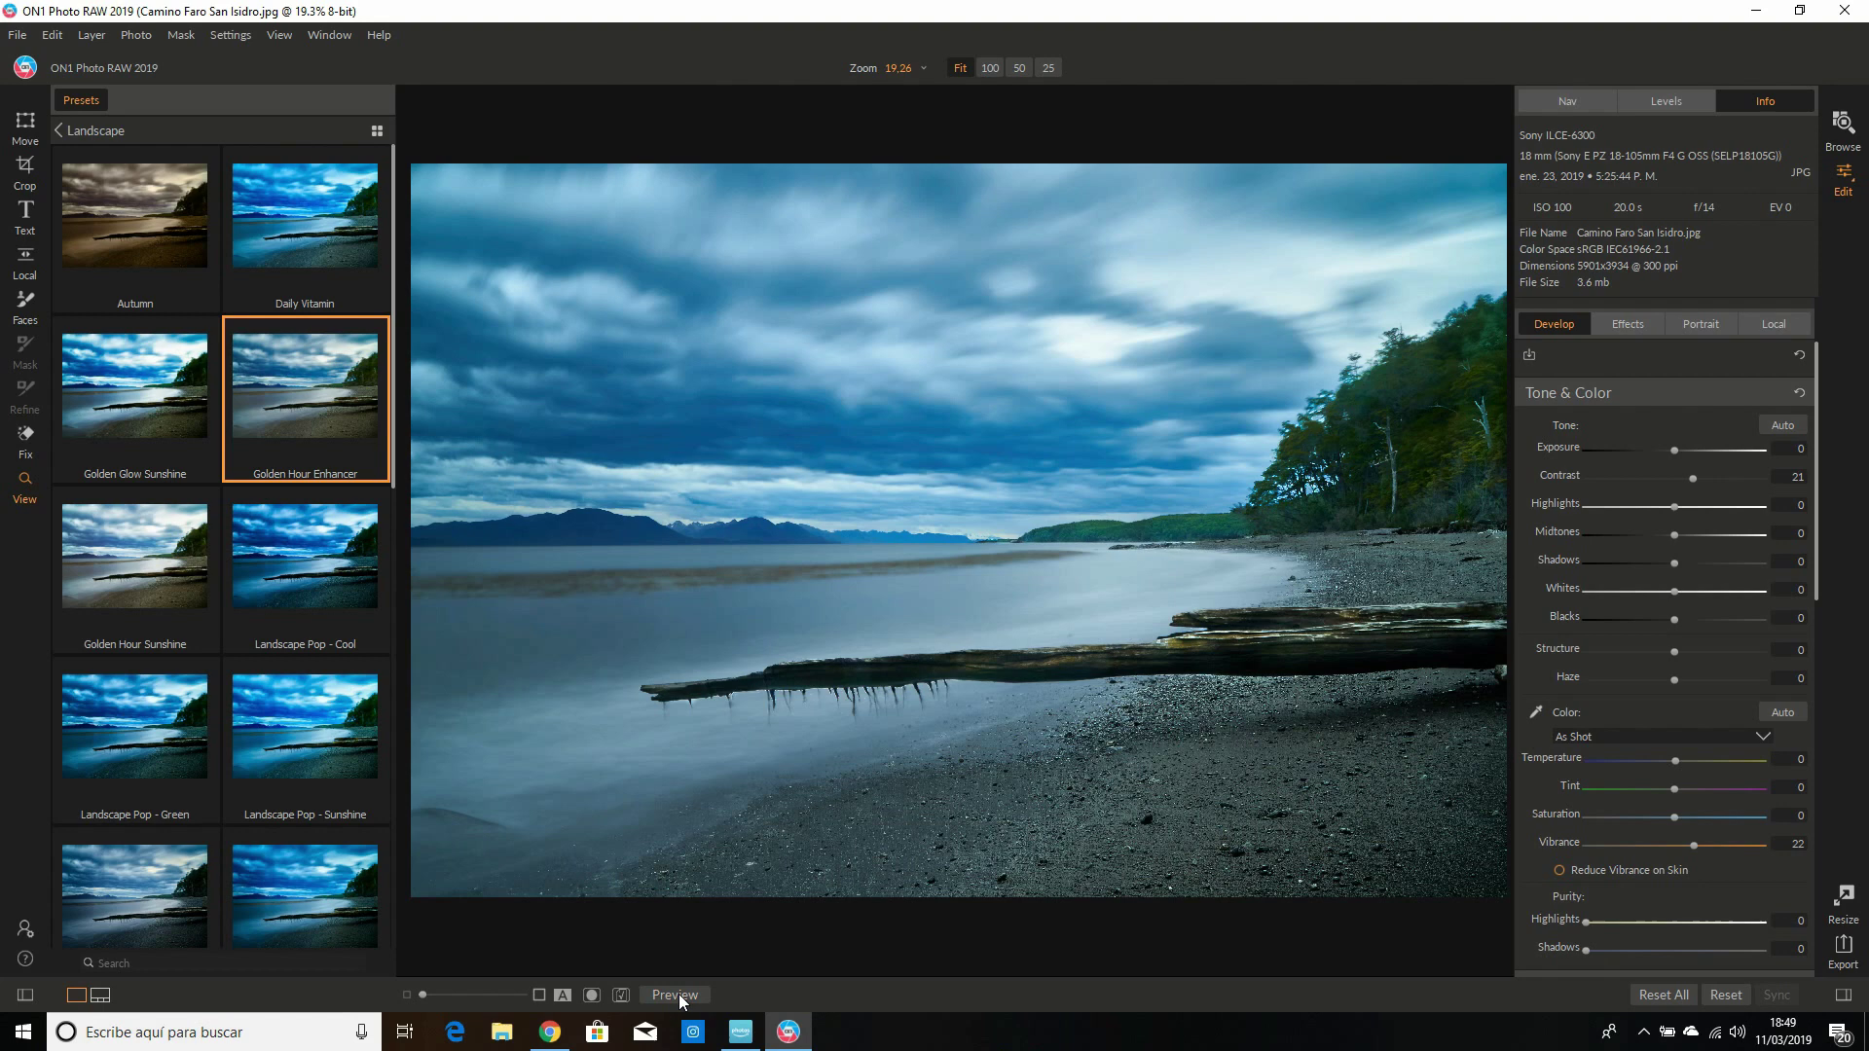
Step: Leave the preview comparison of the Faro San Isidro photo and open the third photo in the FOTOCRÍTICA PLAYAS folder for editing
click(680, 995)
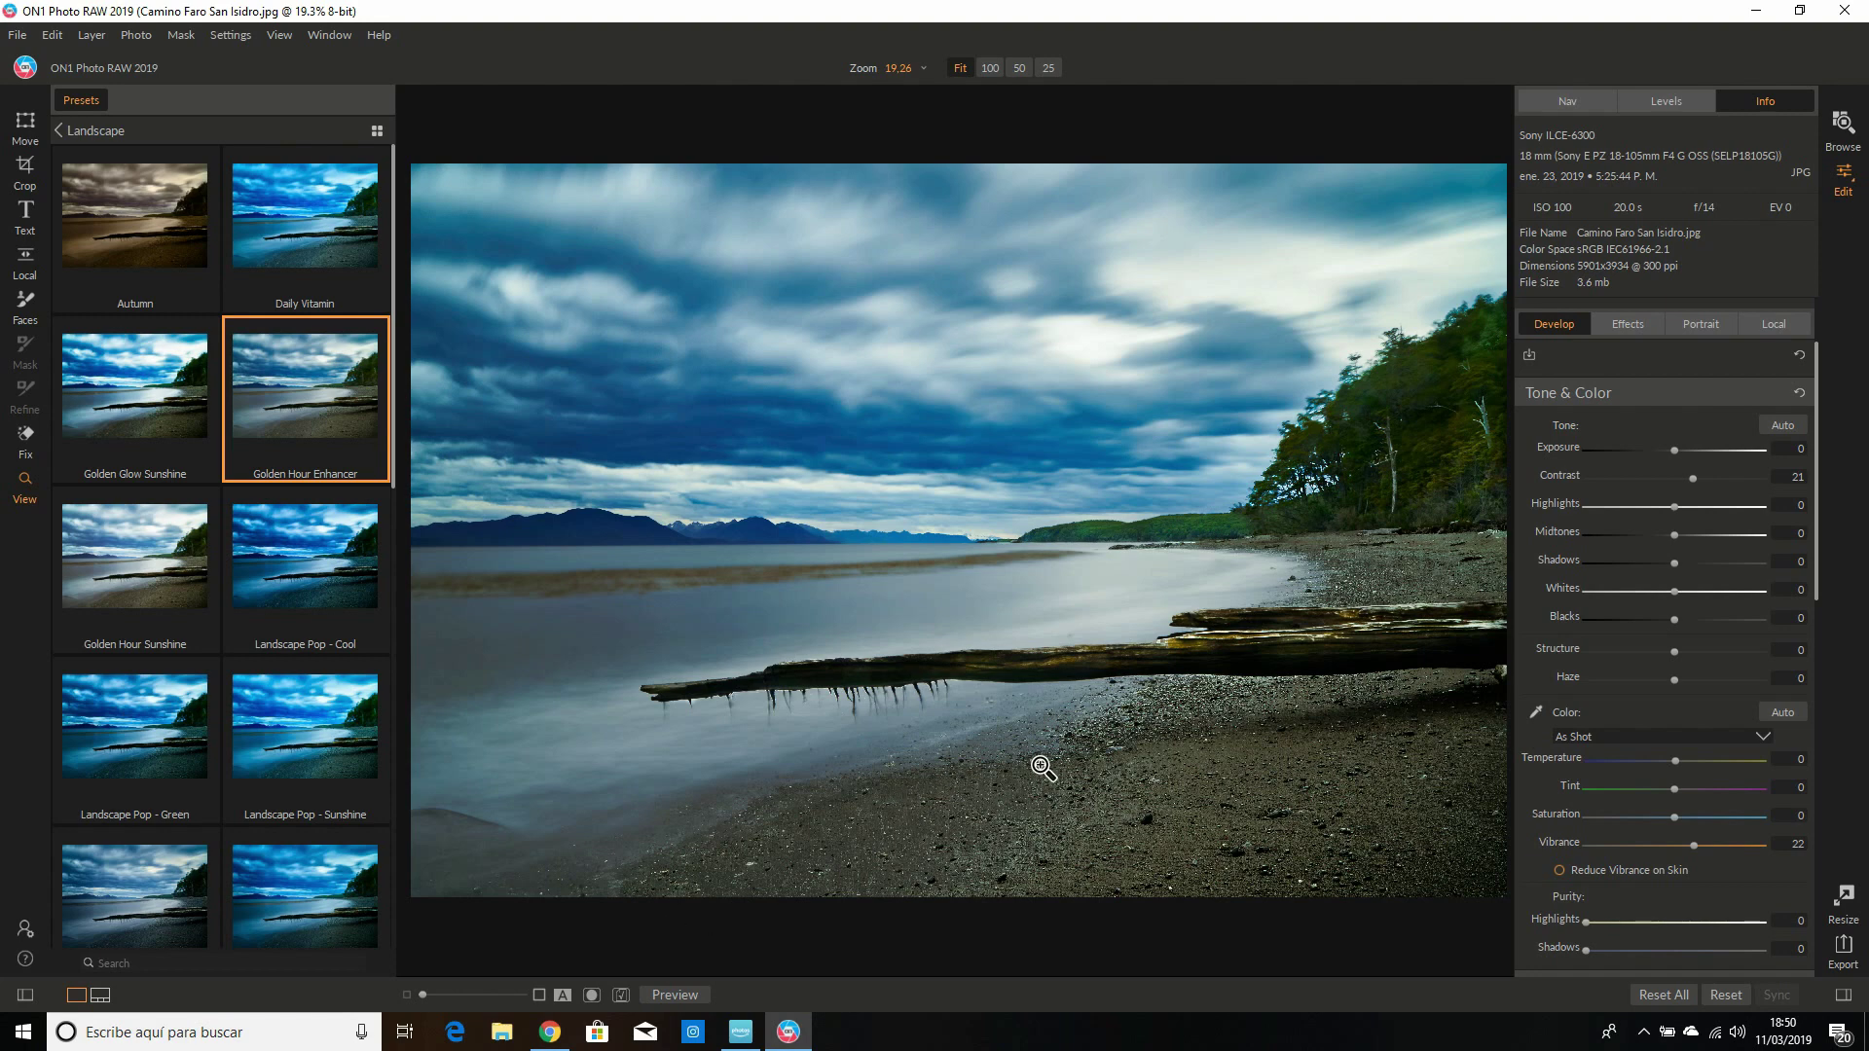
click(1850, 133)
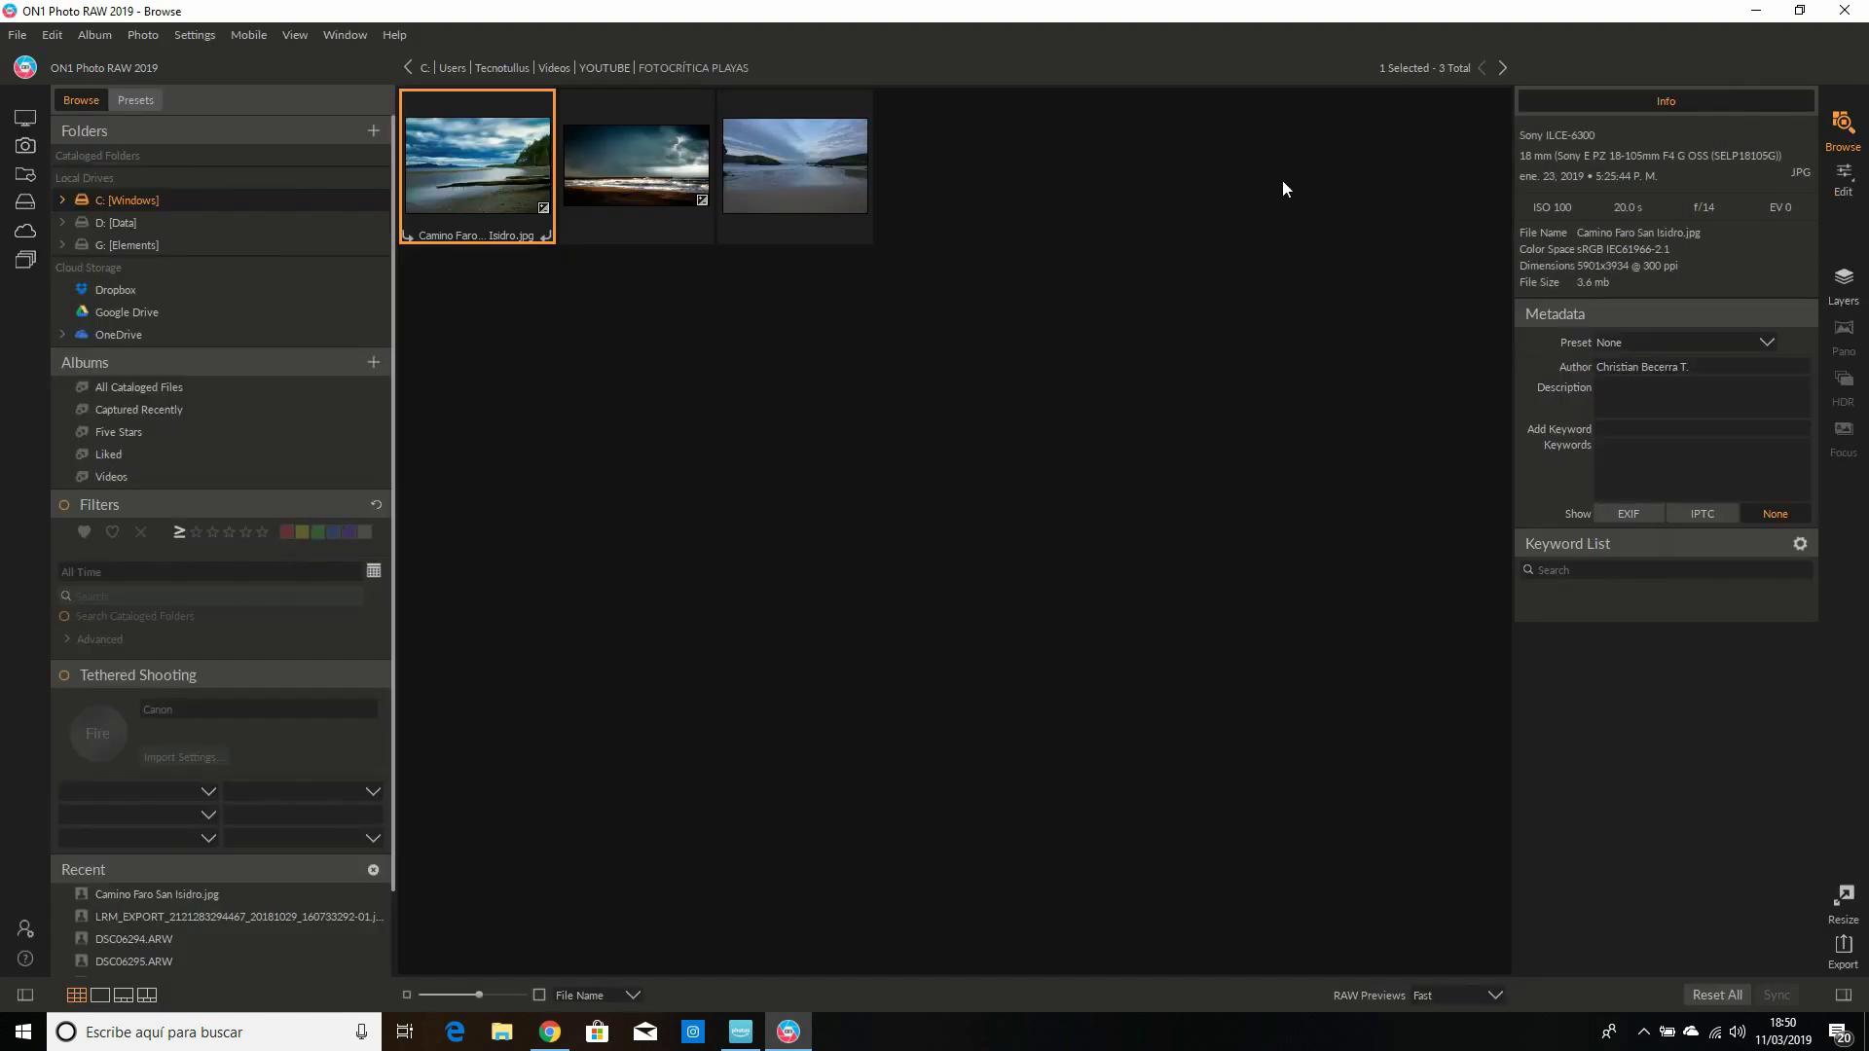
click(808, 188)
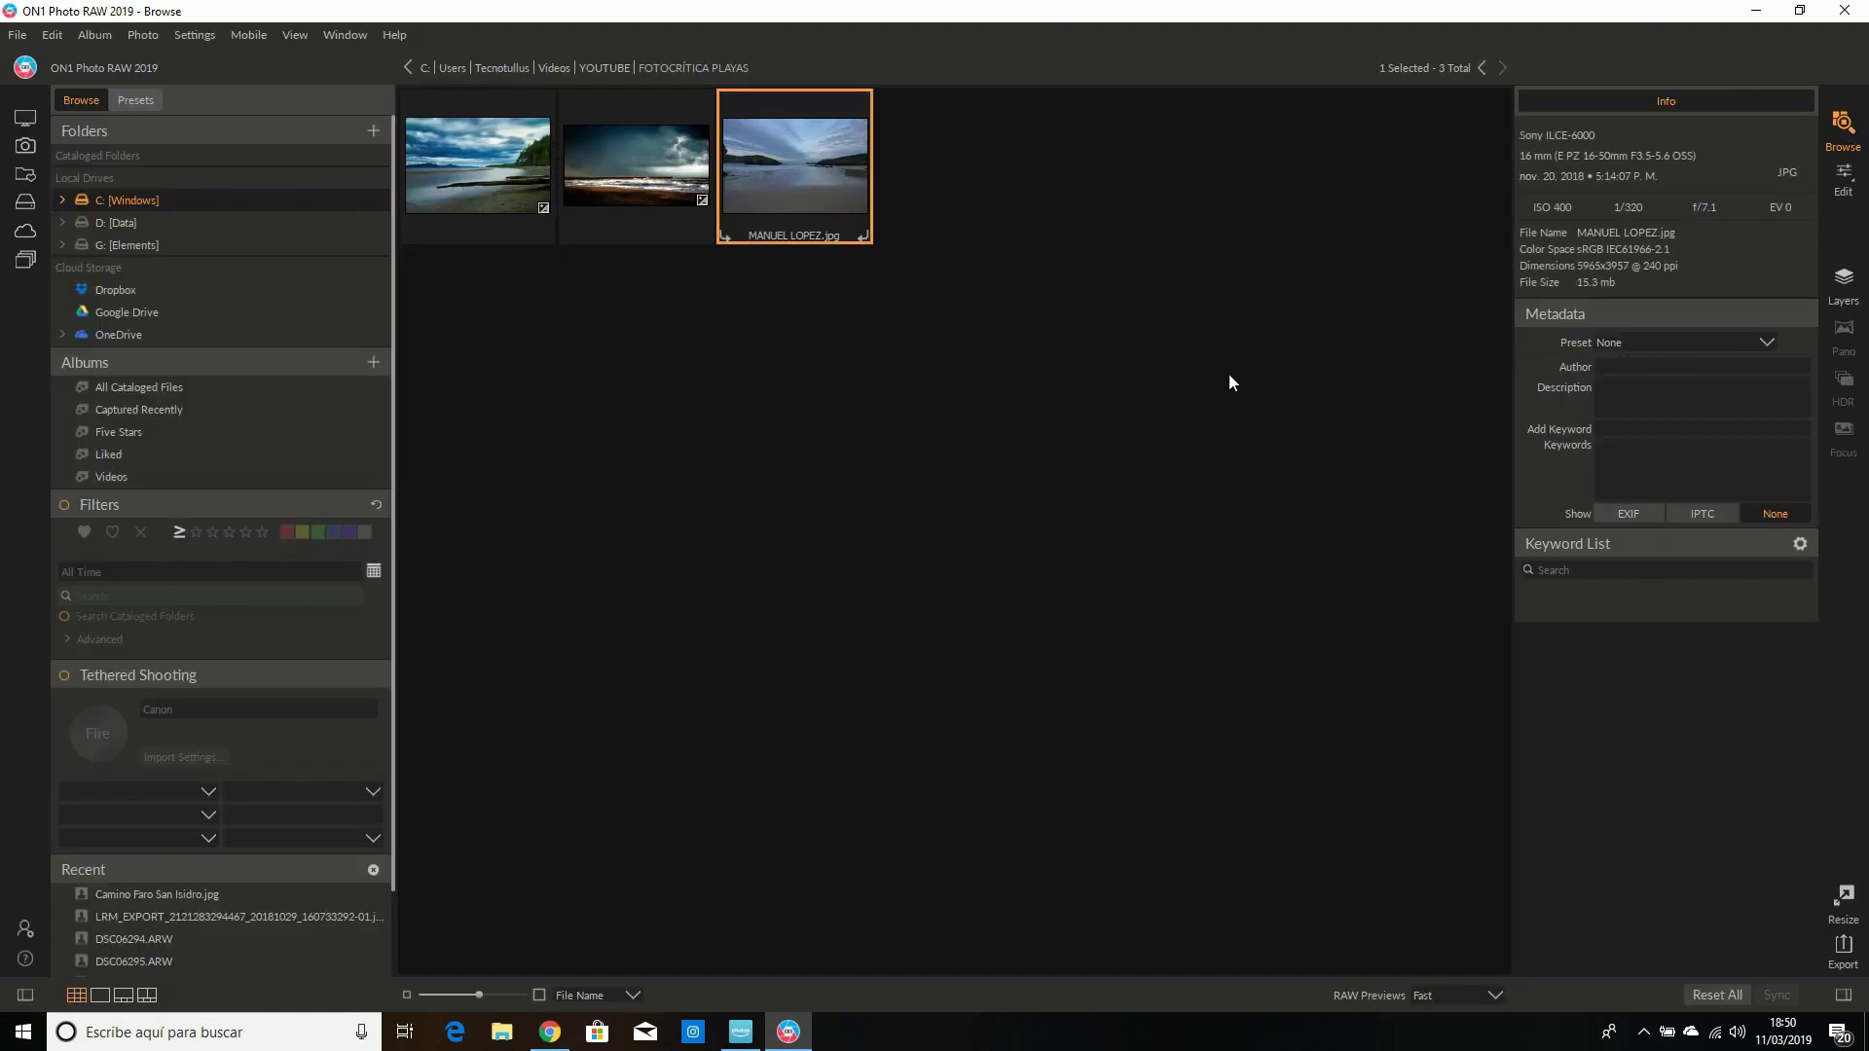
click(1843, 178)
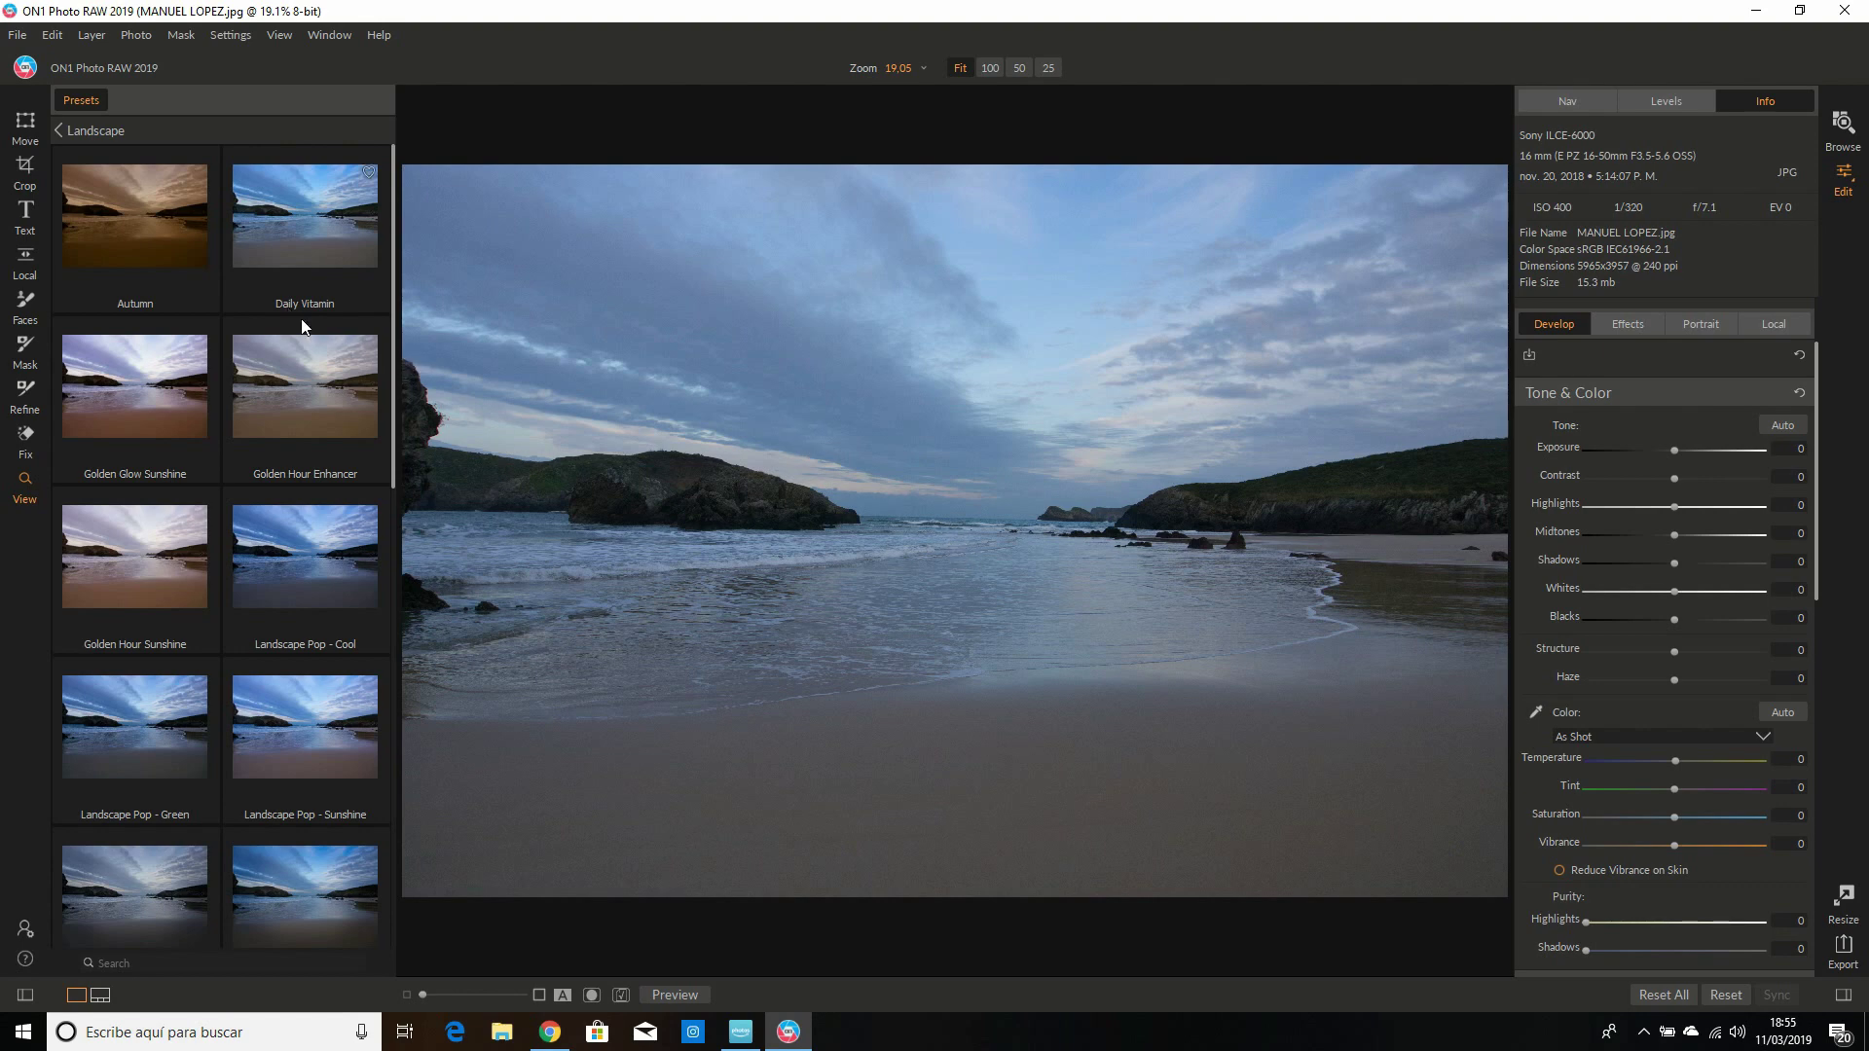
Step: Try the Magic Ocean preset from the Landscape category on the sandy beach photo, choosing it in the enlarged preset view
click(66, 125)
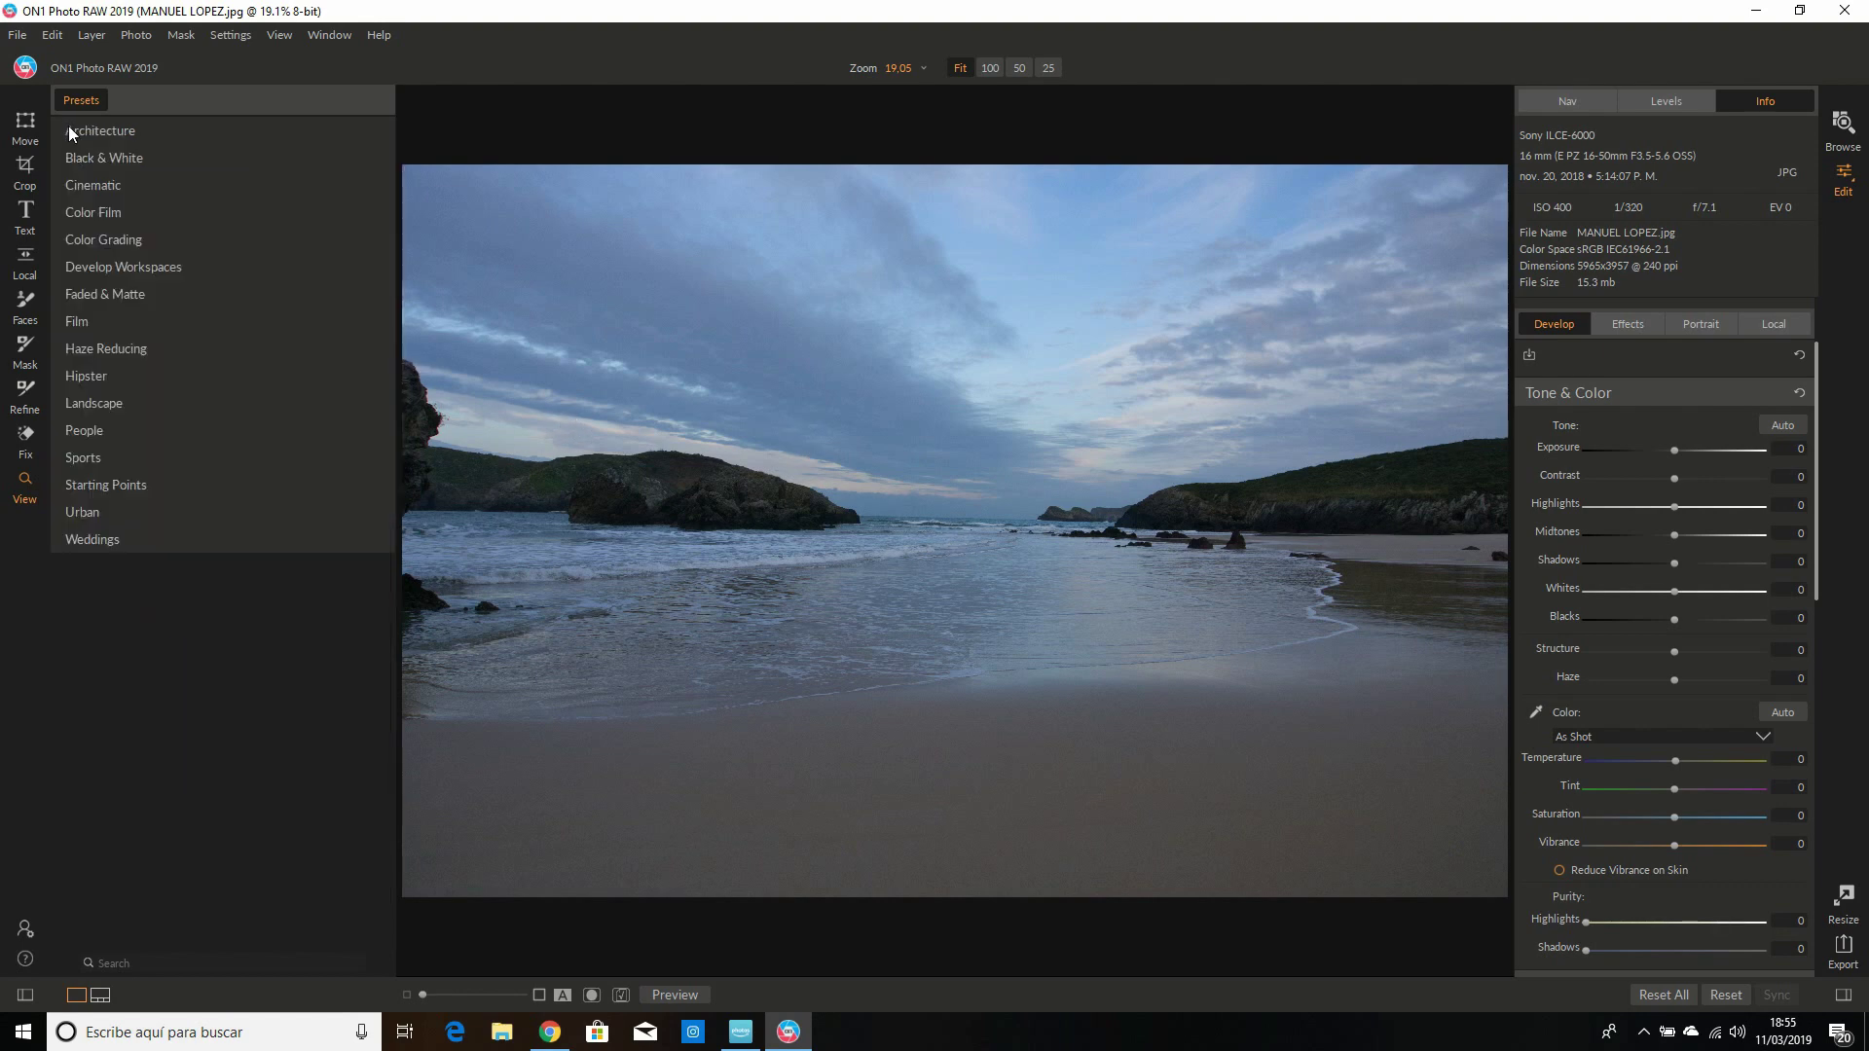
click(120, 401)
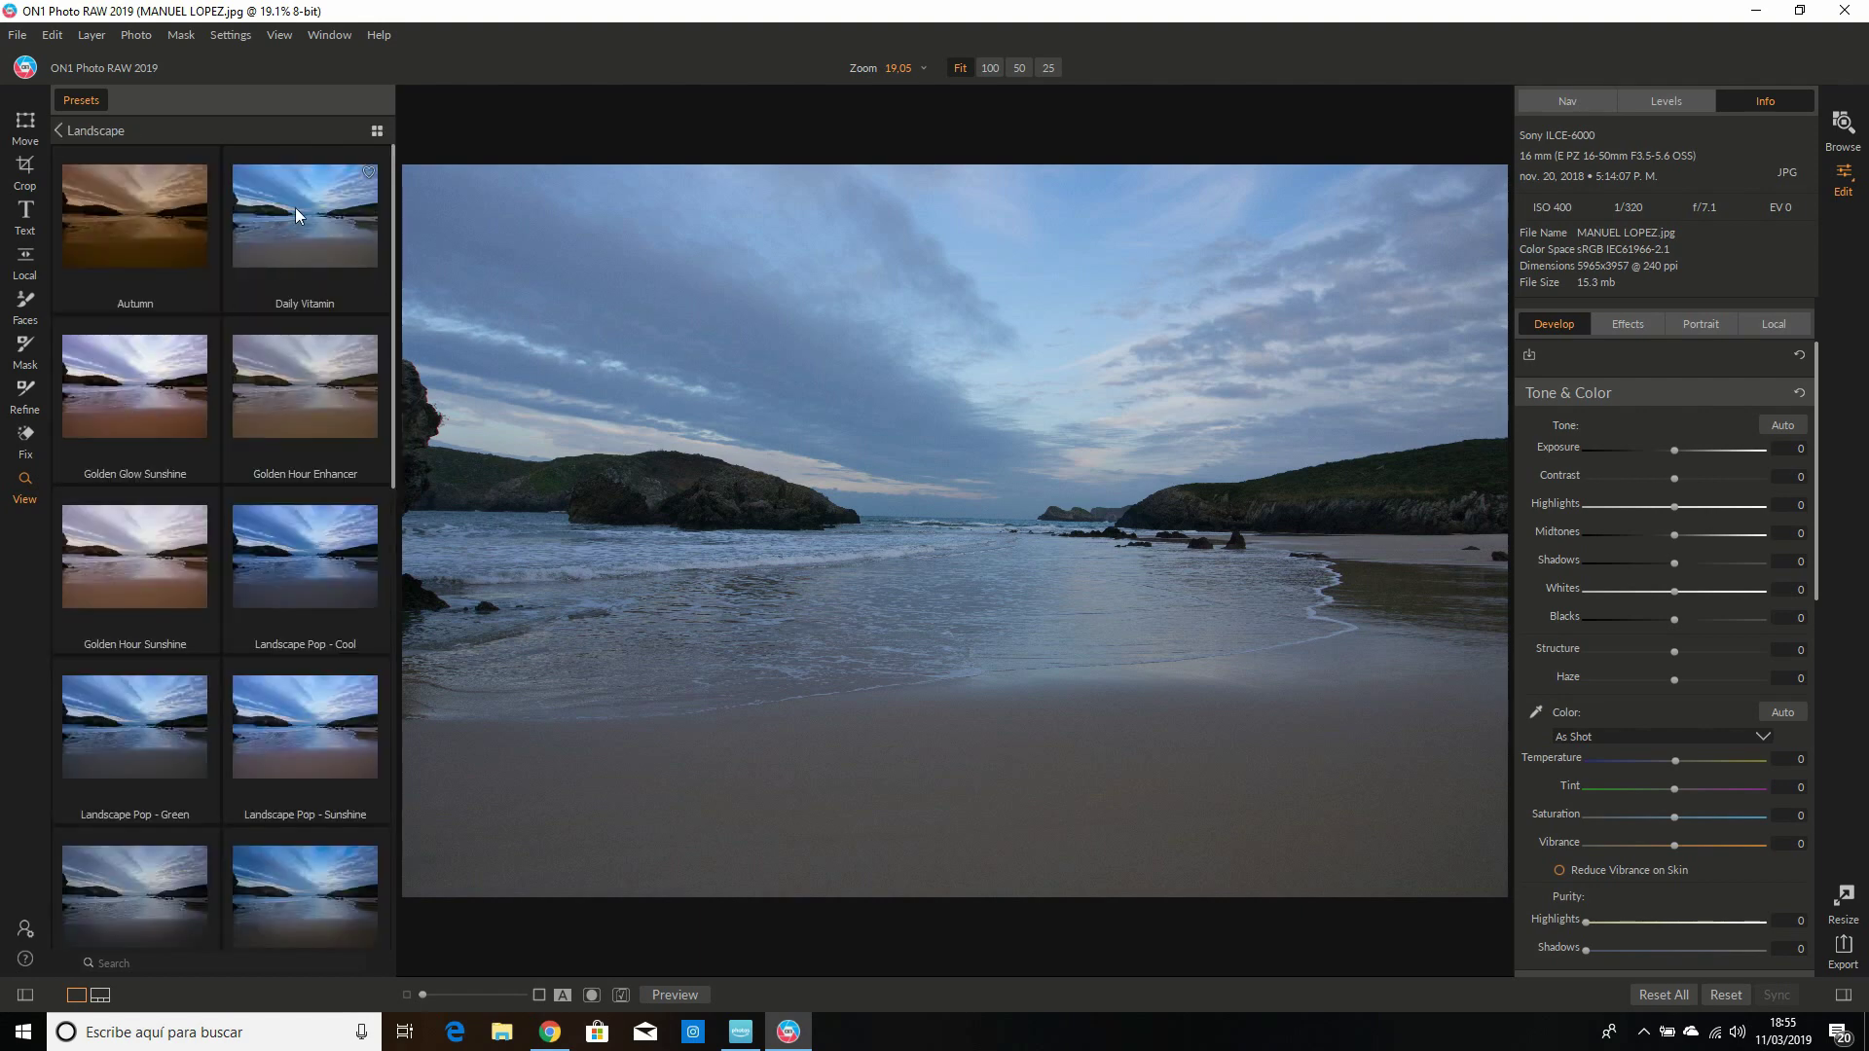
click(376, 131)
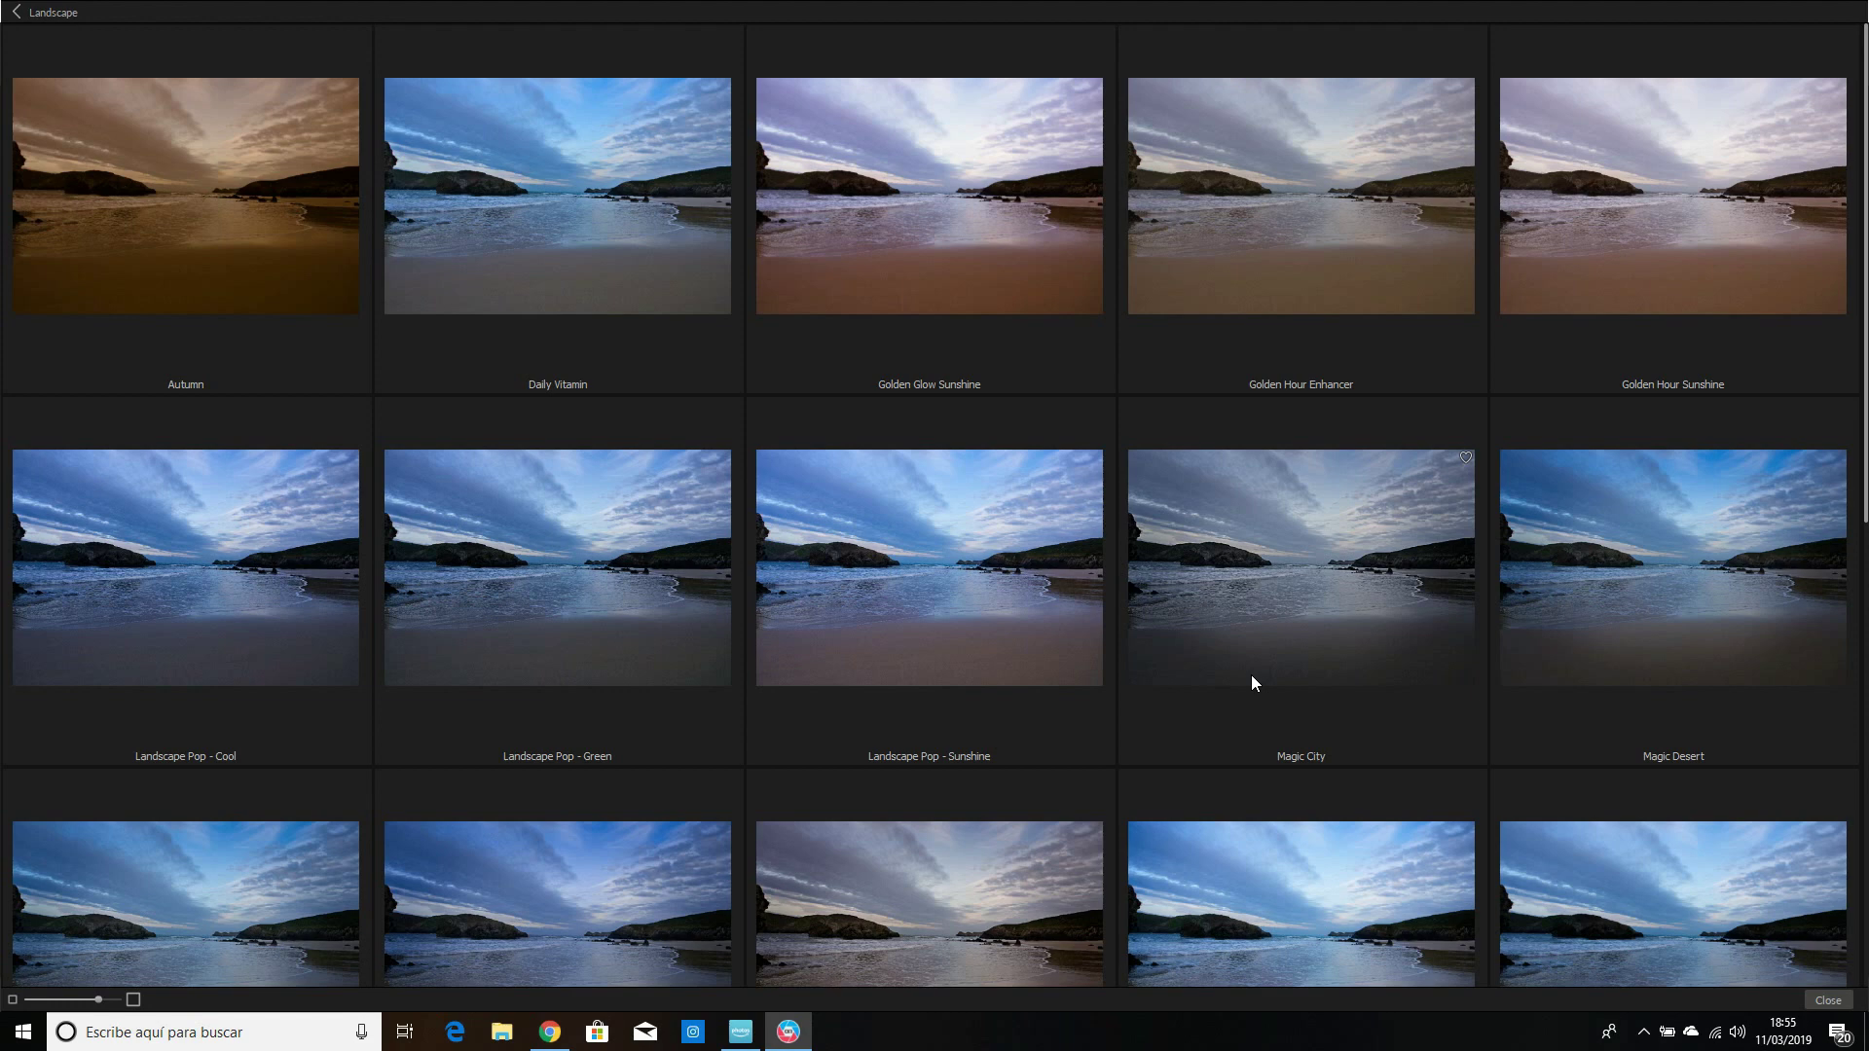
scroll(600, 889, down, 1)
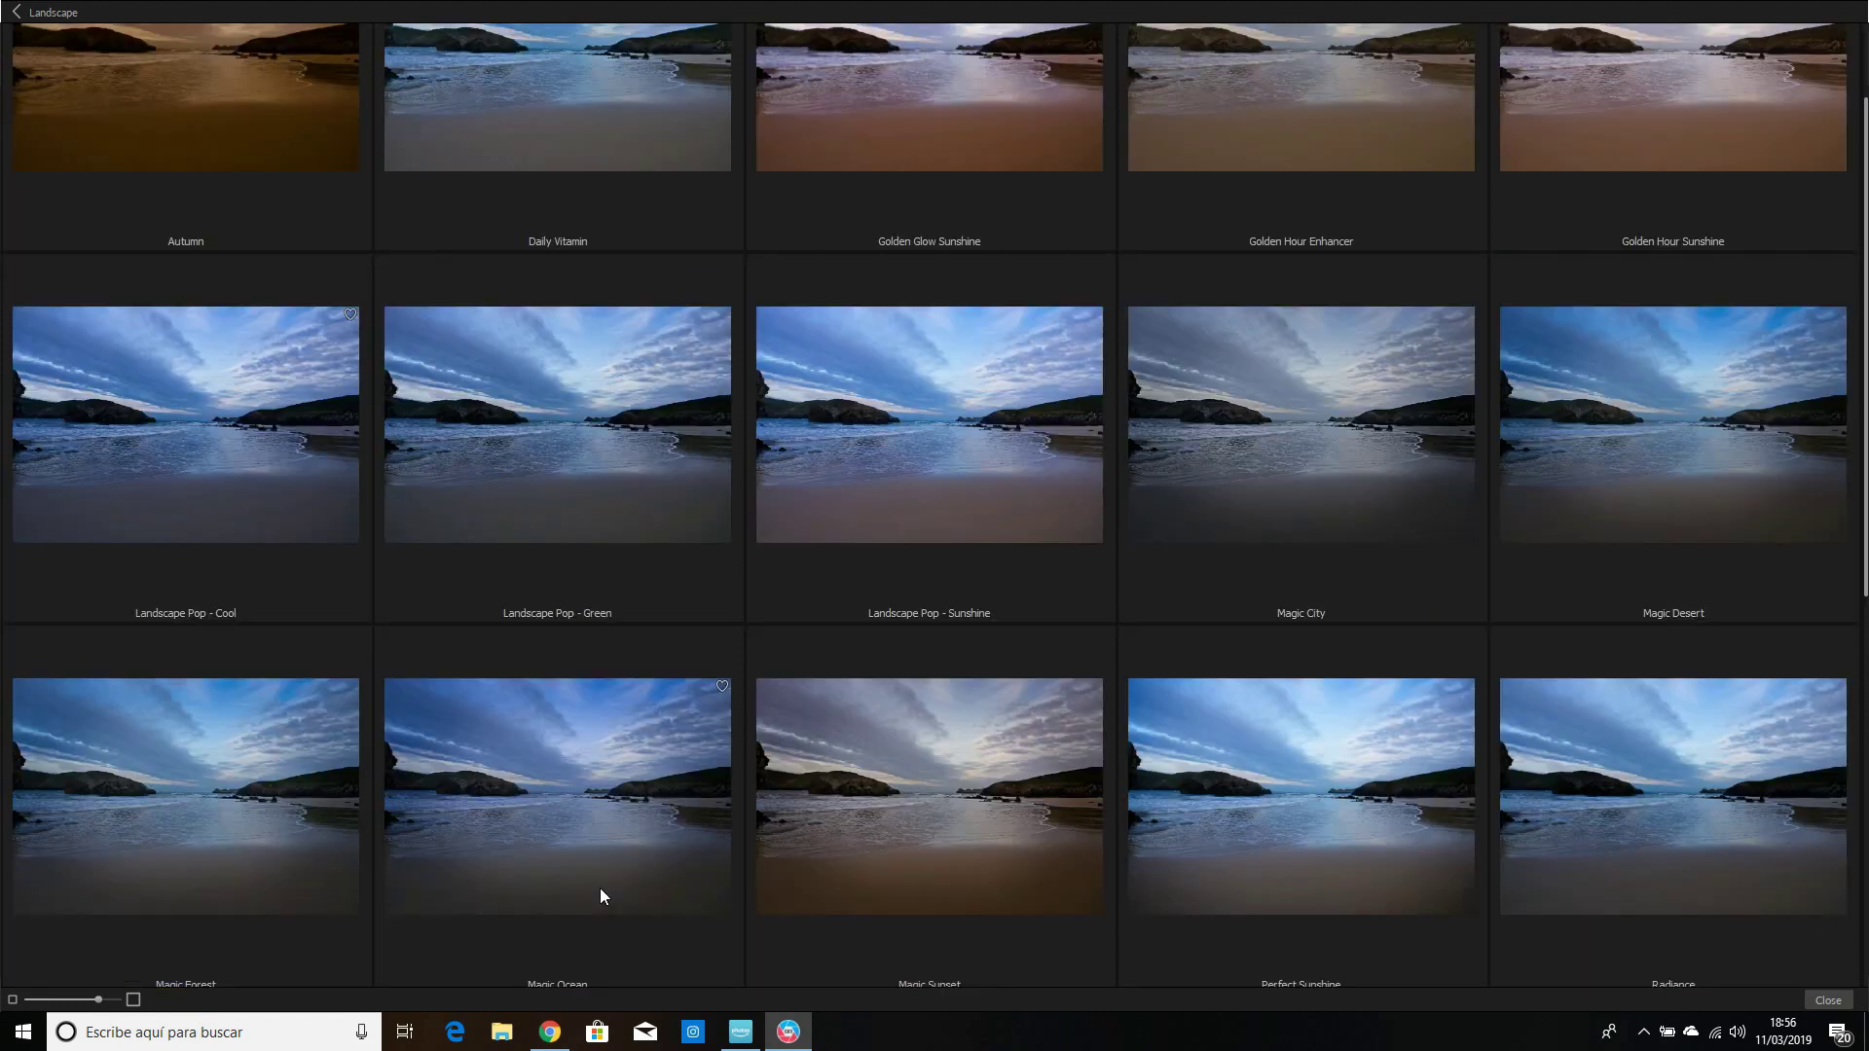
click(570, 841)
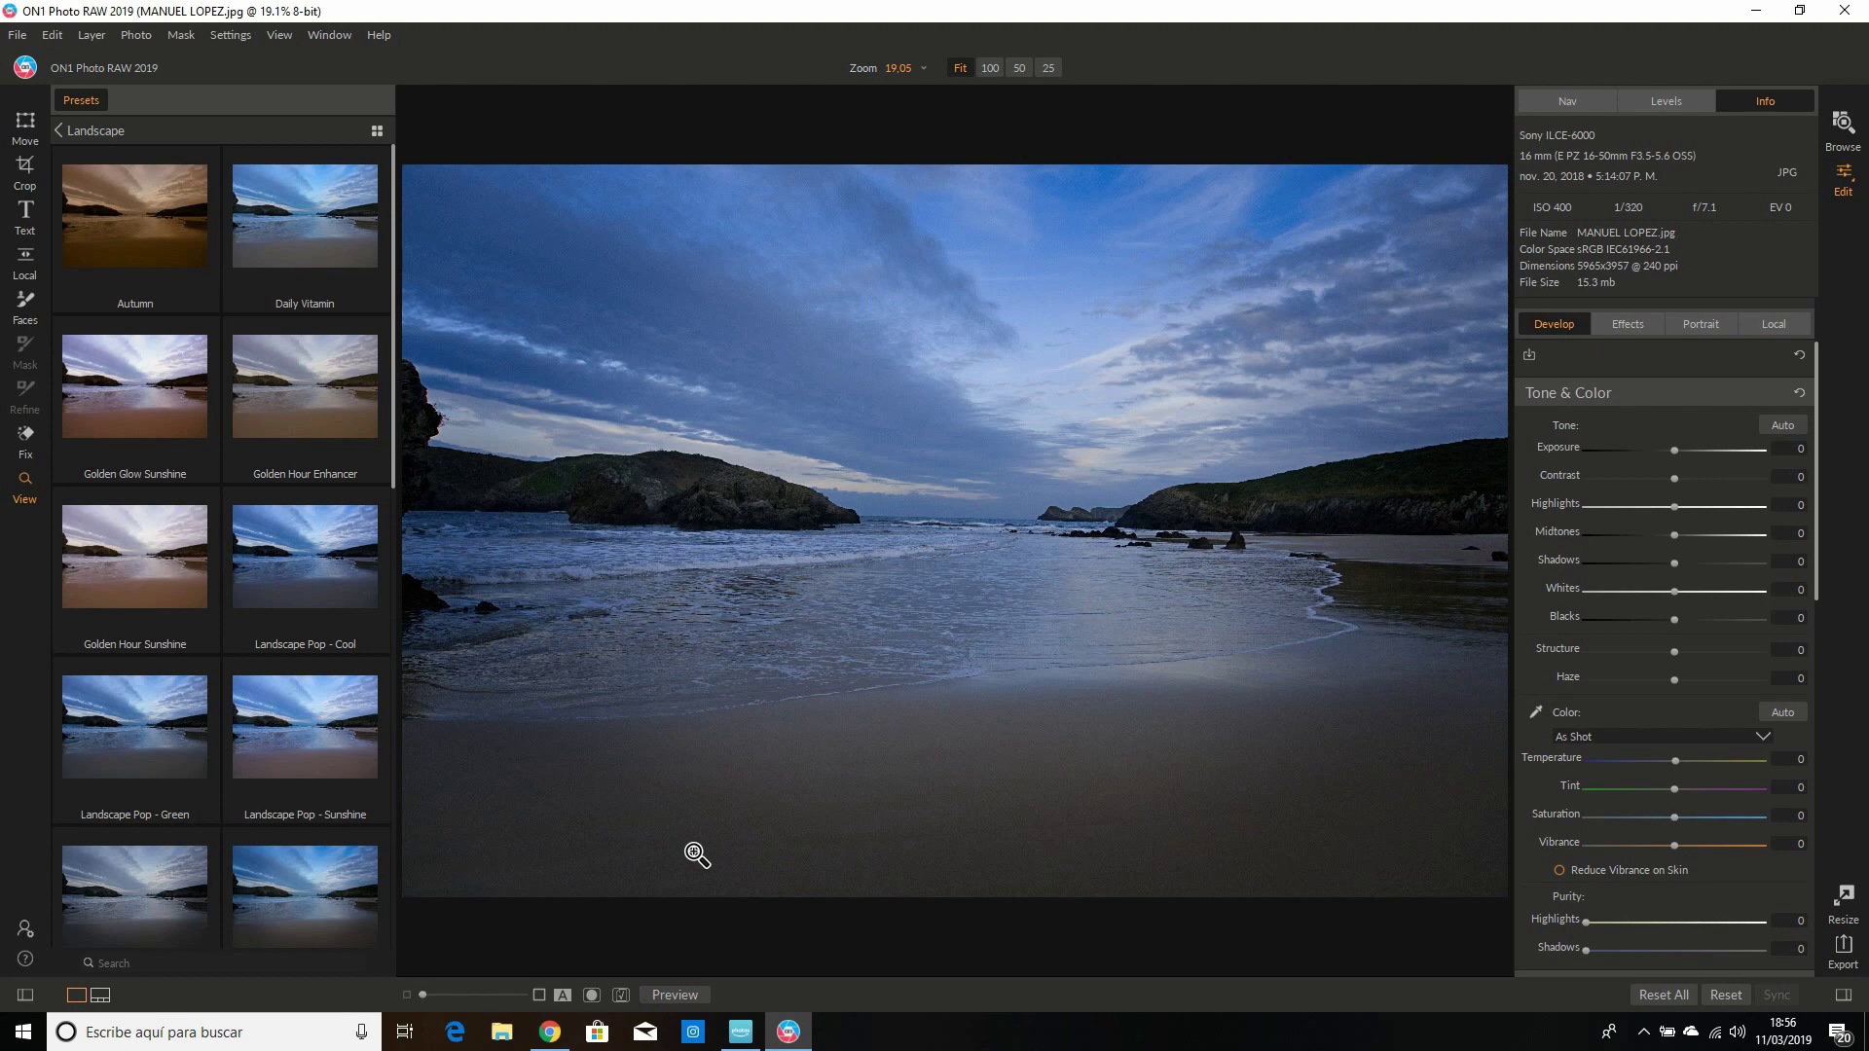
Step: Compare the Magic Ocean version of the beach photo with the original, and undo the preset
click(657, 995)
click(658, 995)
click(658, 994)
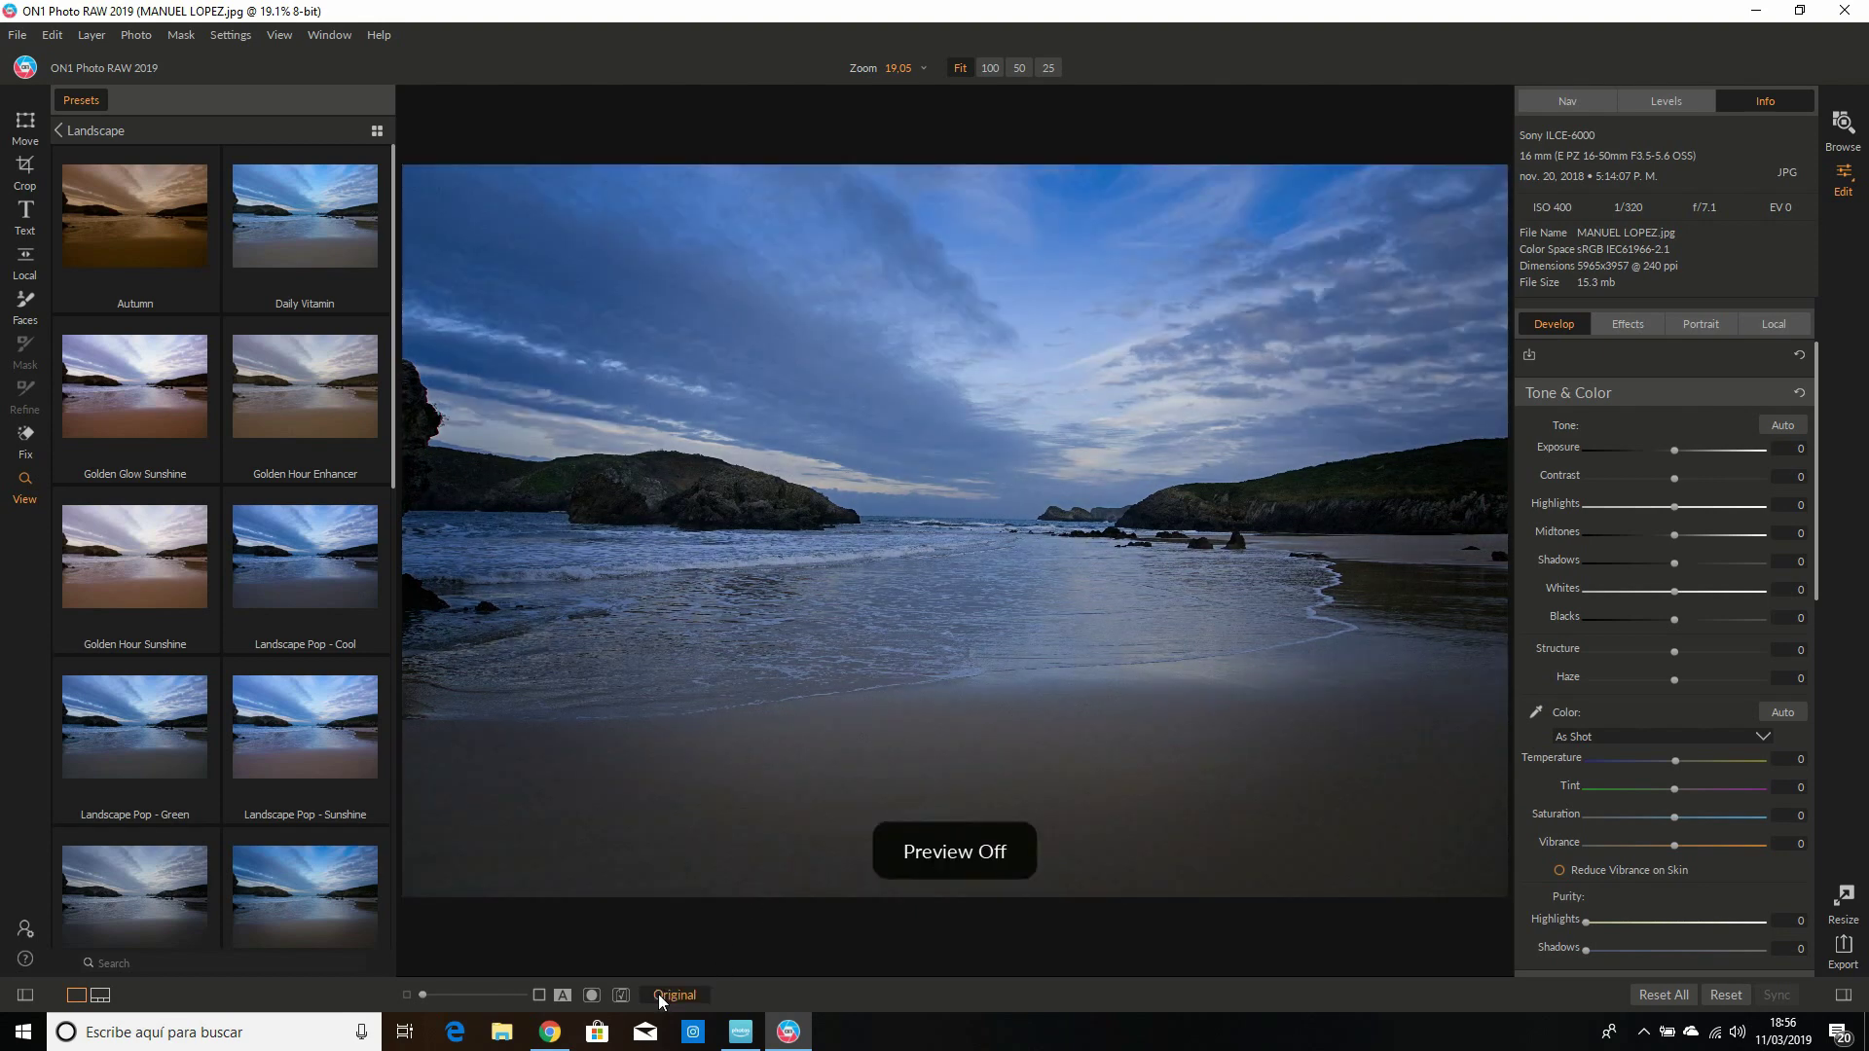
click(658, 994)
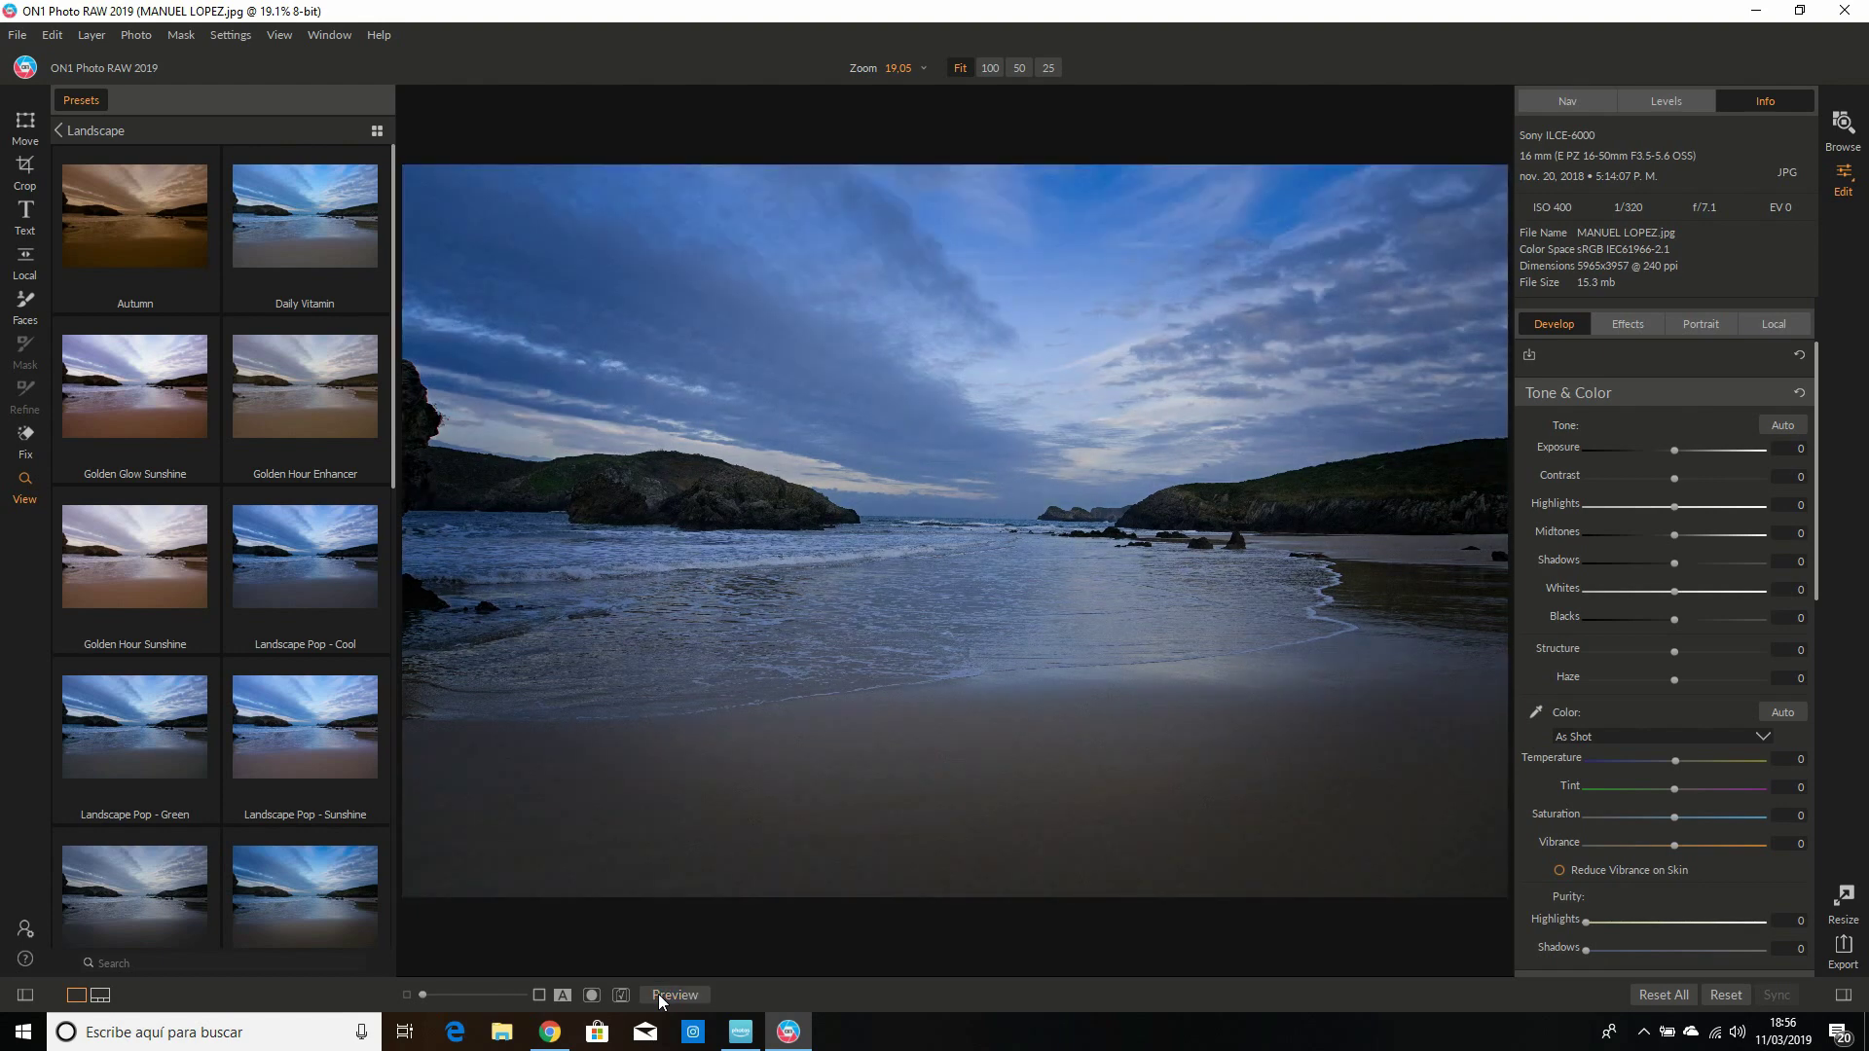
click(668, 993)
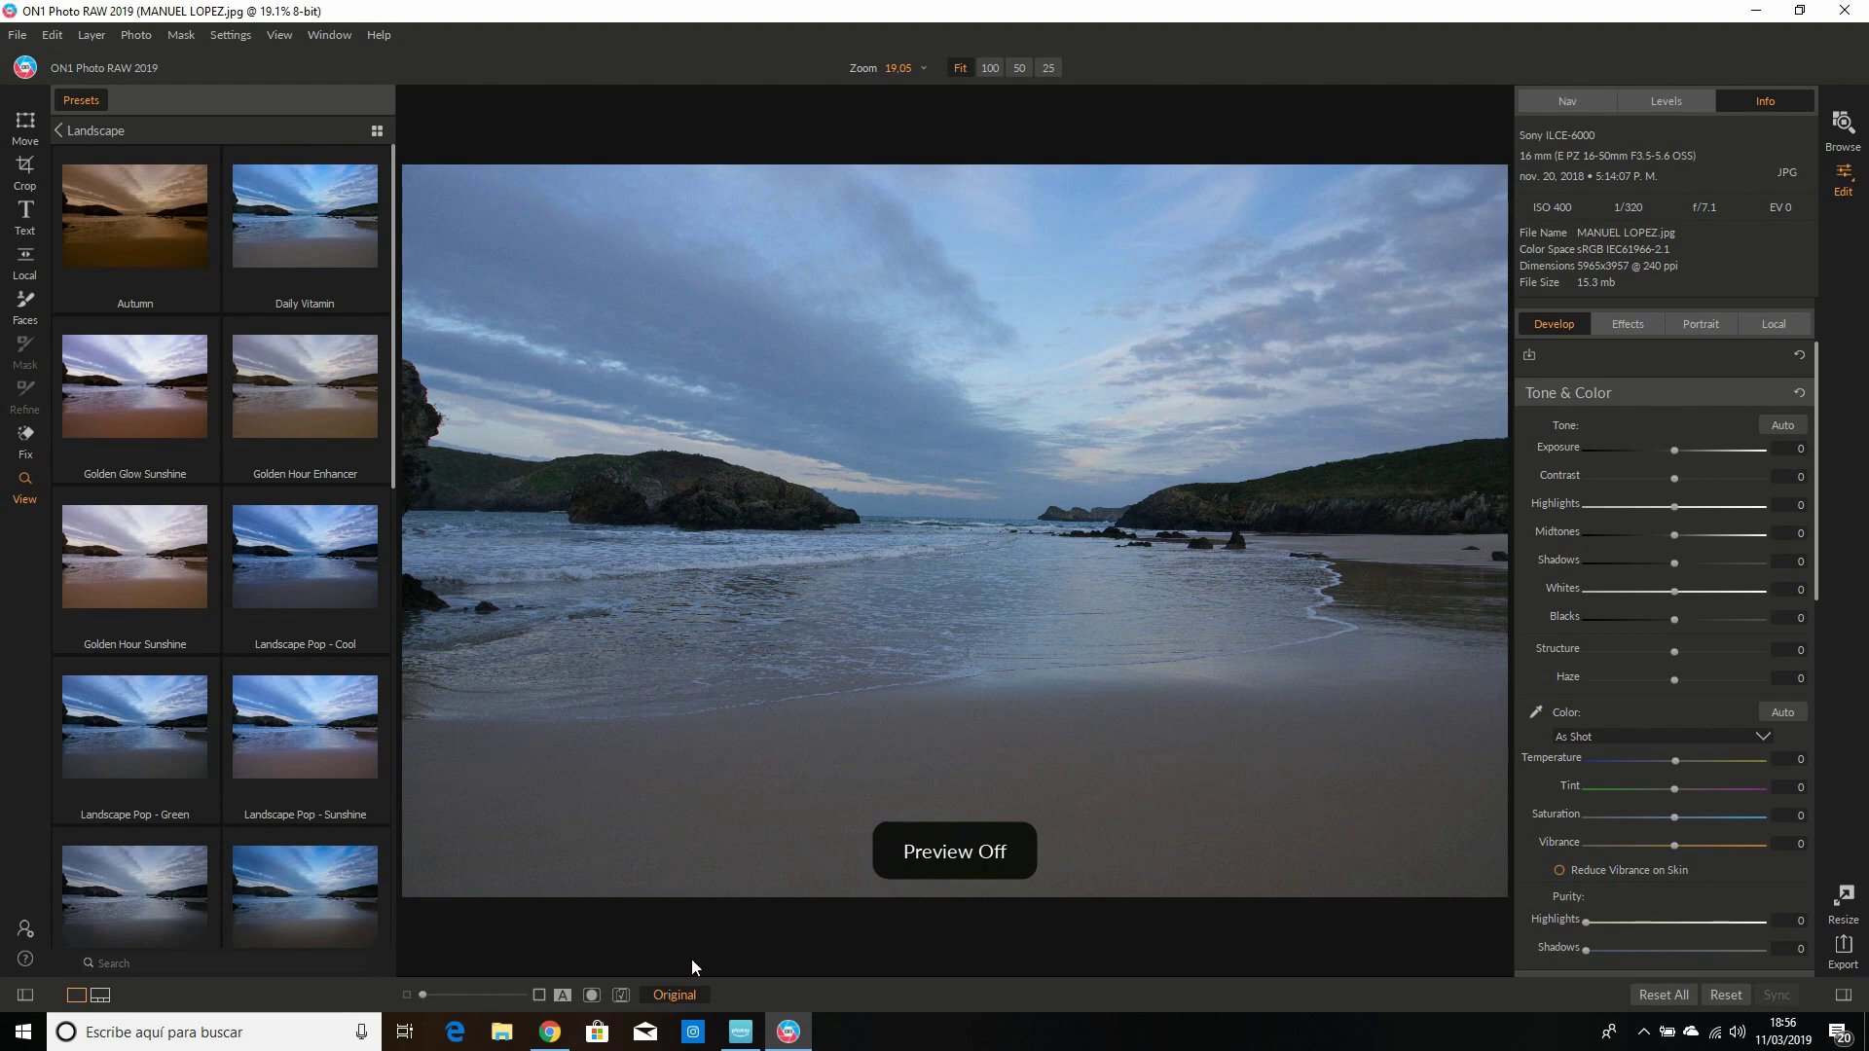
click(51, 41)
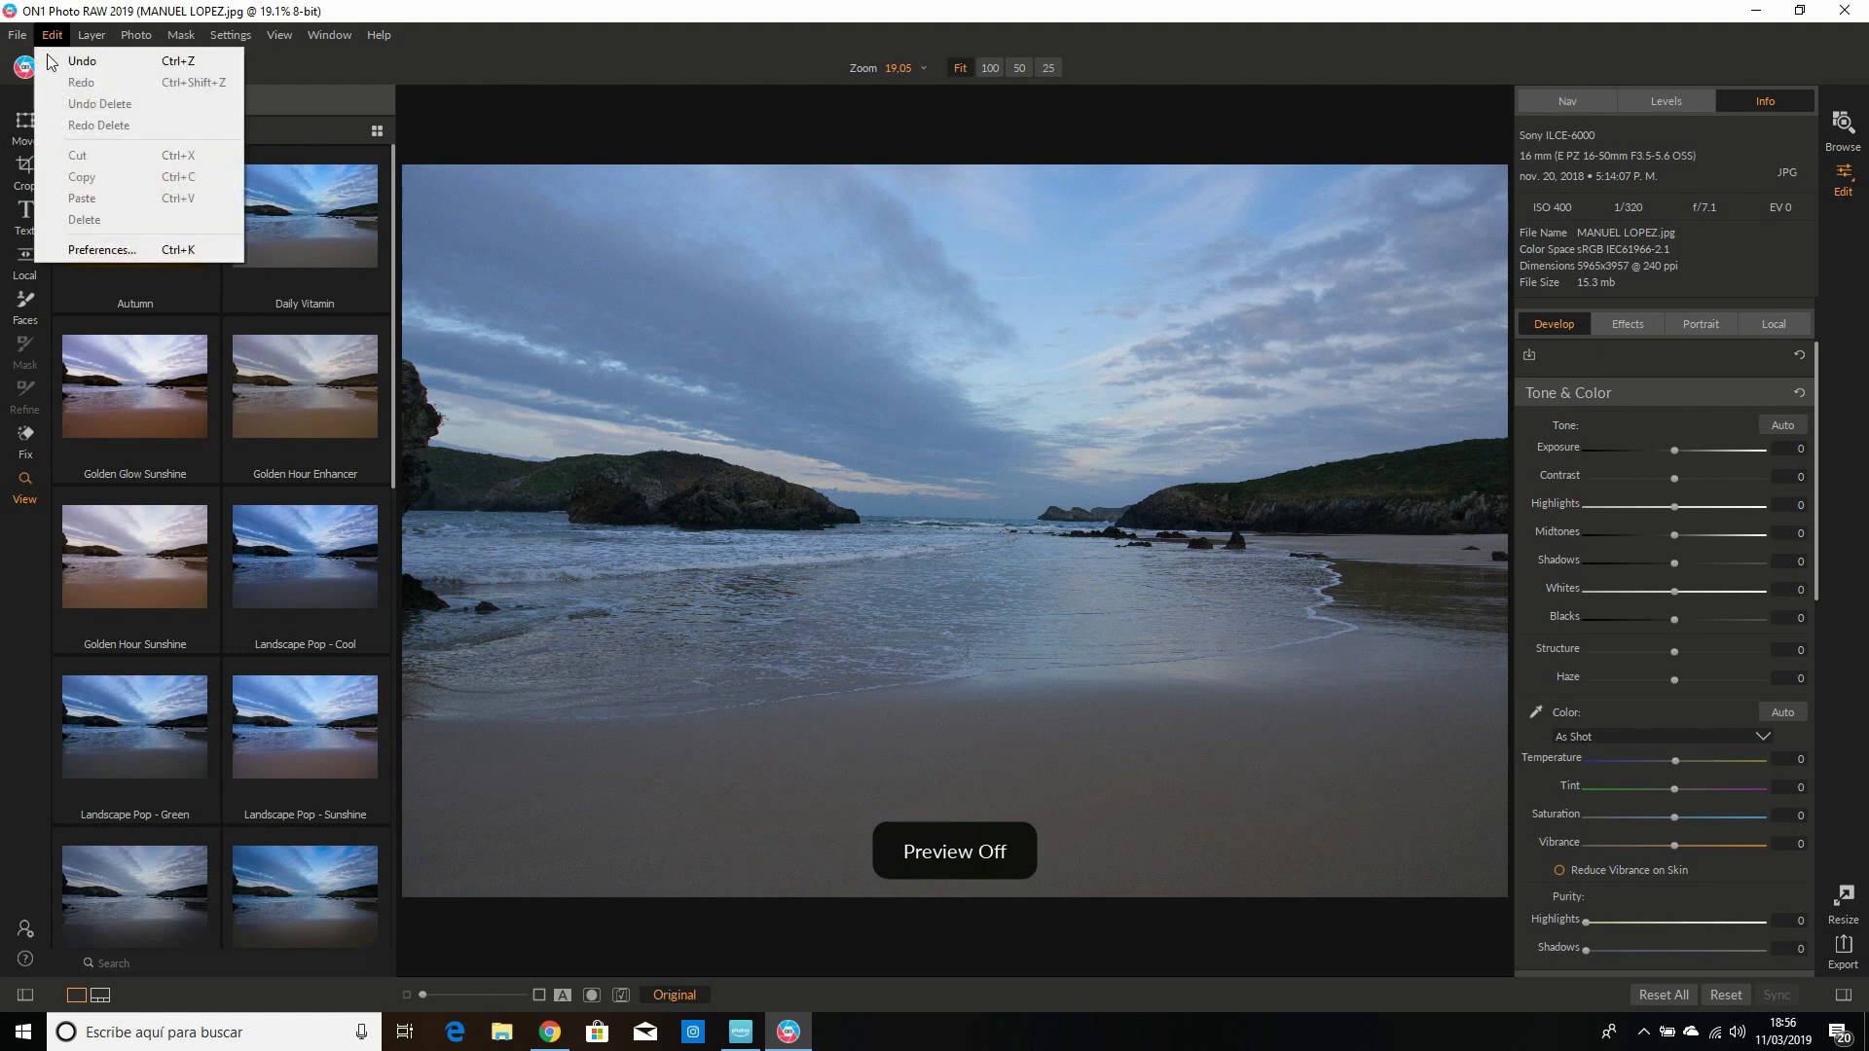
click(686, 985)
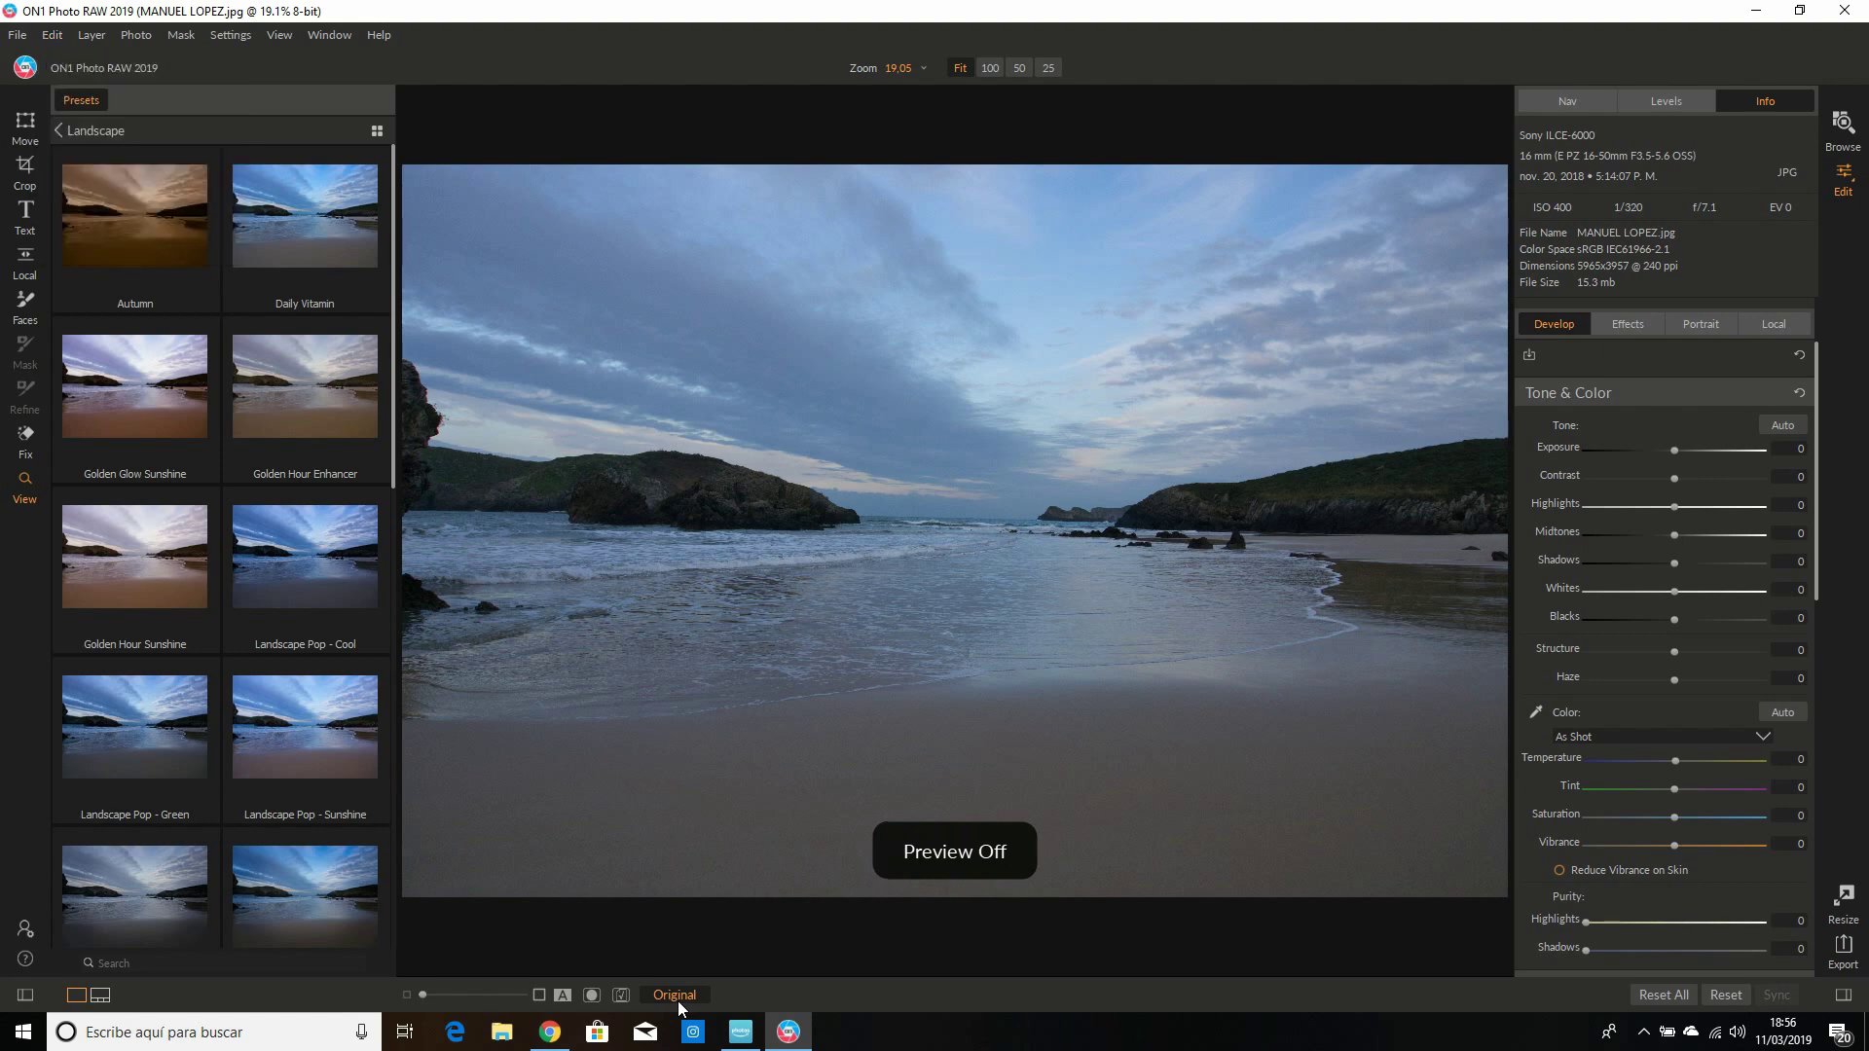
click(674, 994)
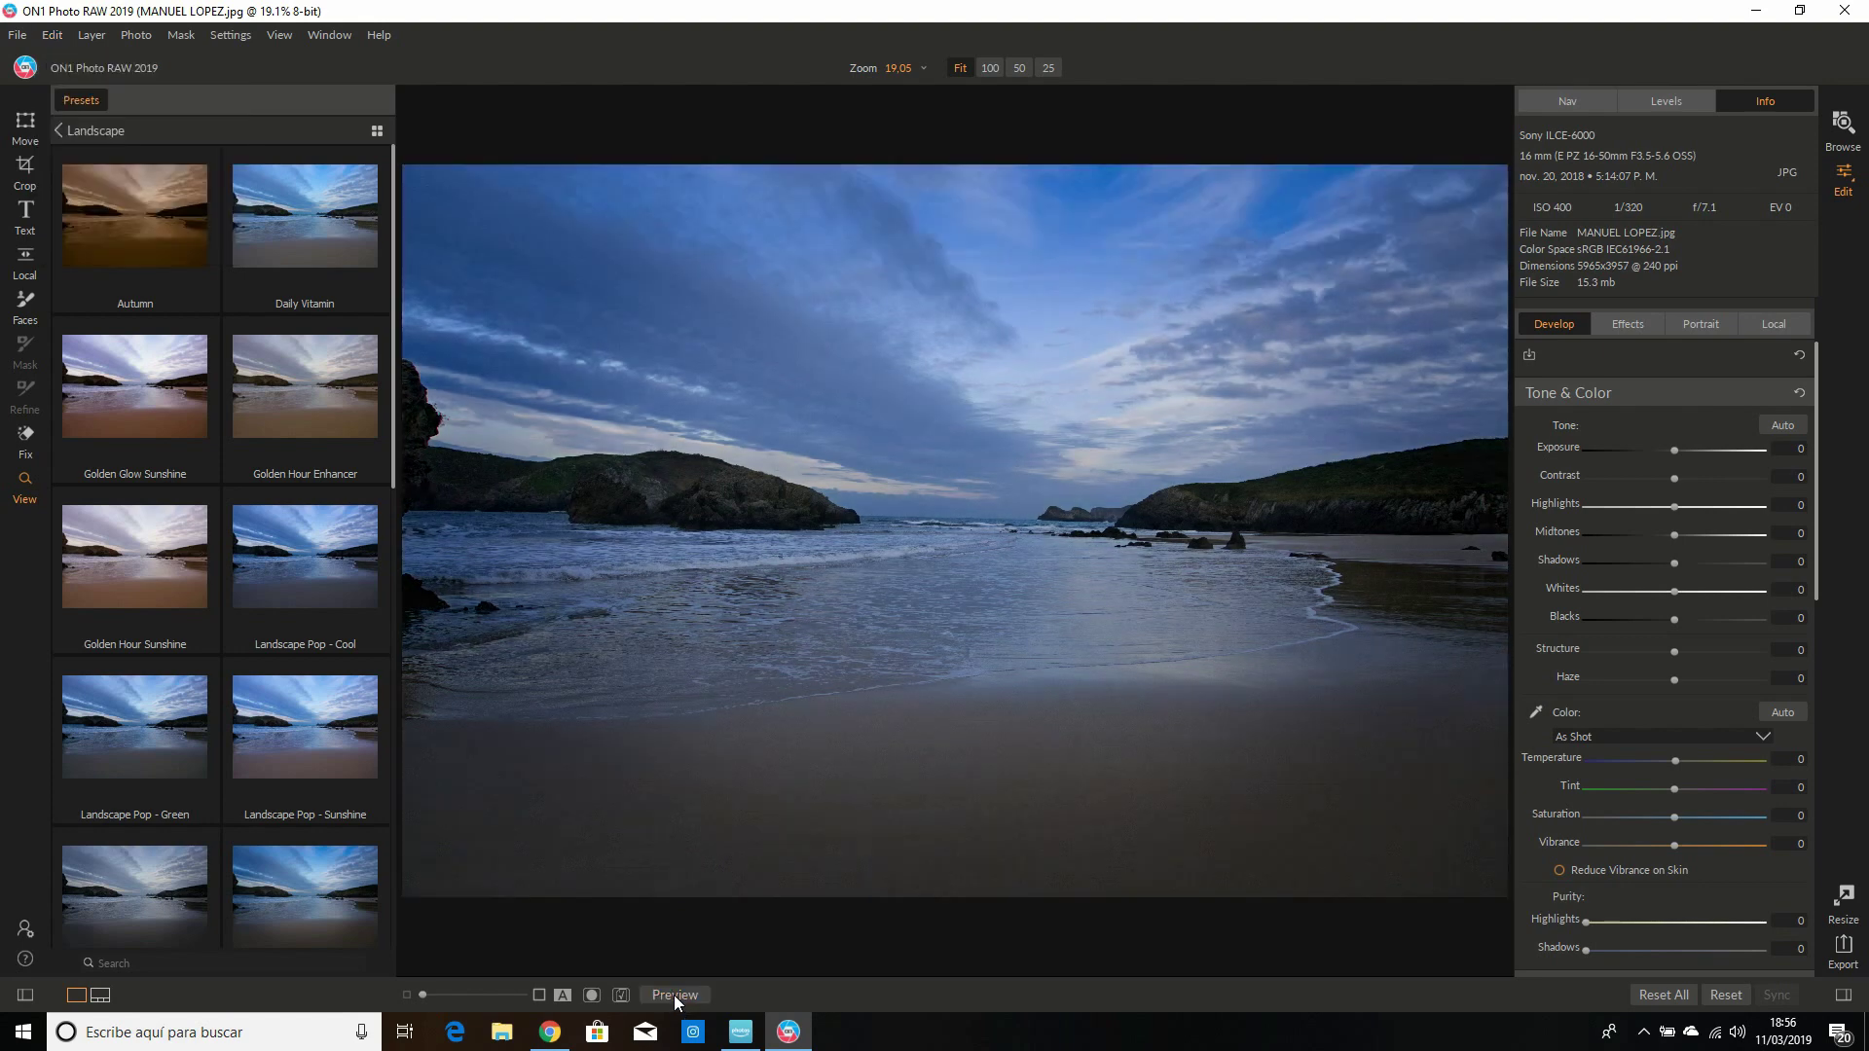
click(53, 38)
click(81, 60)
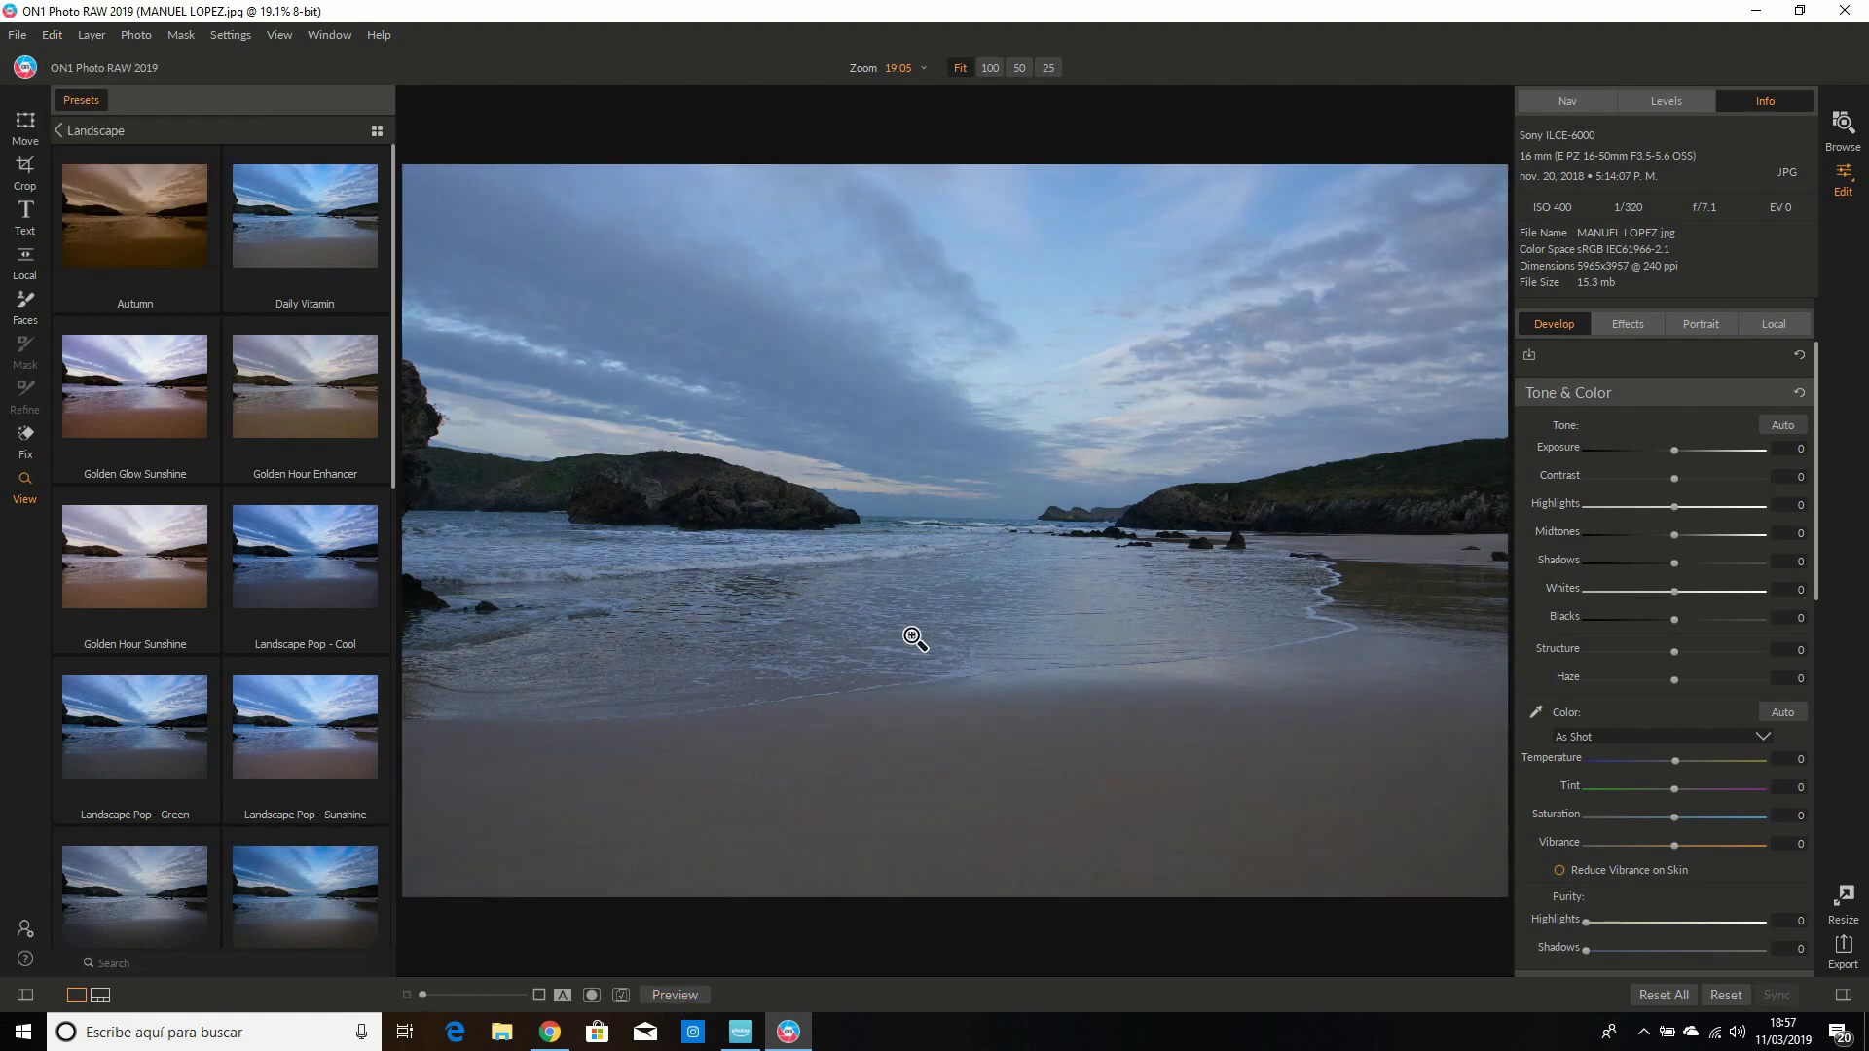
Step: Set the beach photo's contrast to 25, shadows to 18, vibrance to 16 and temperature to 10
click(1696, 484)
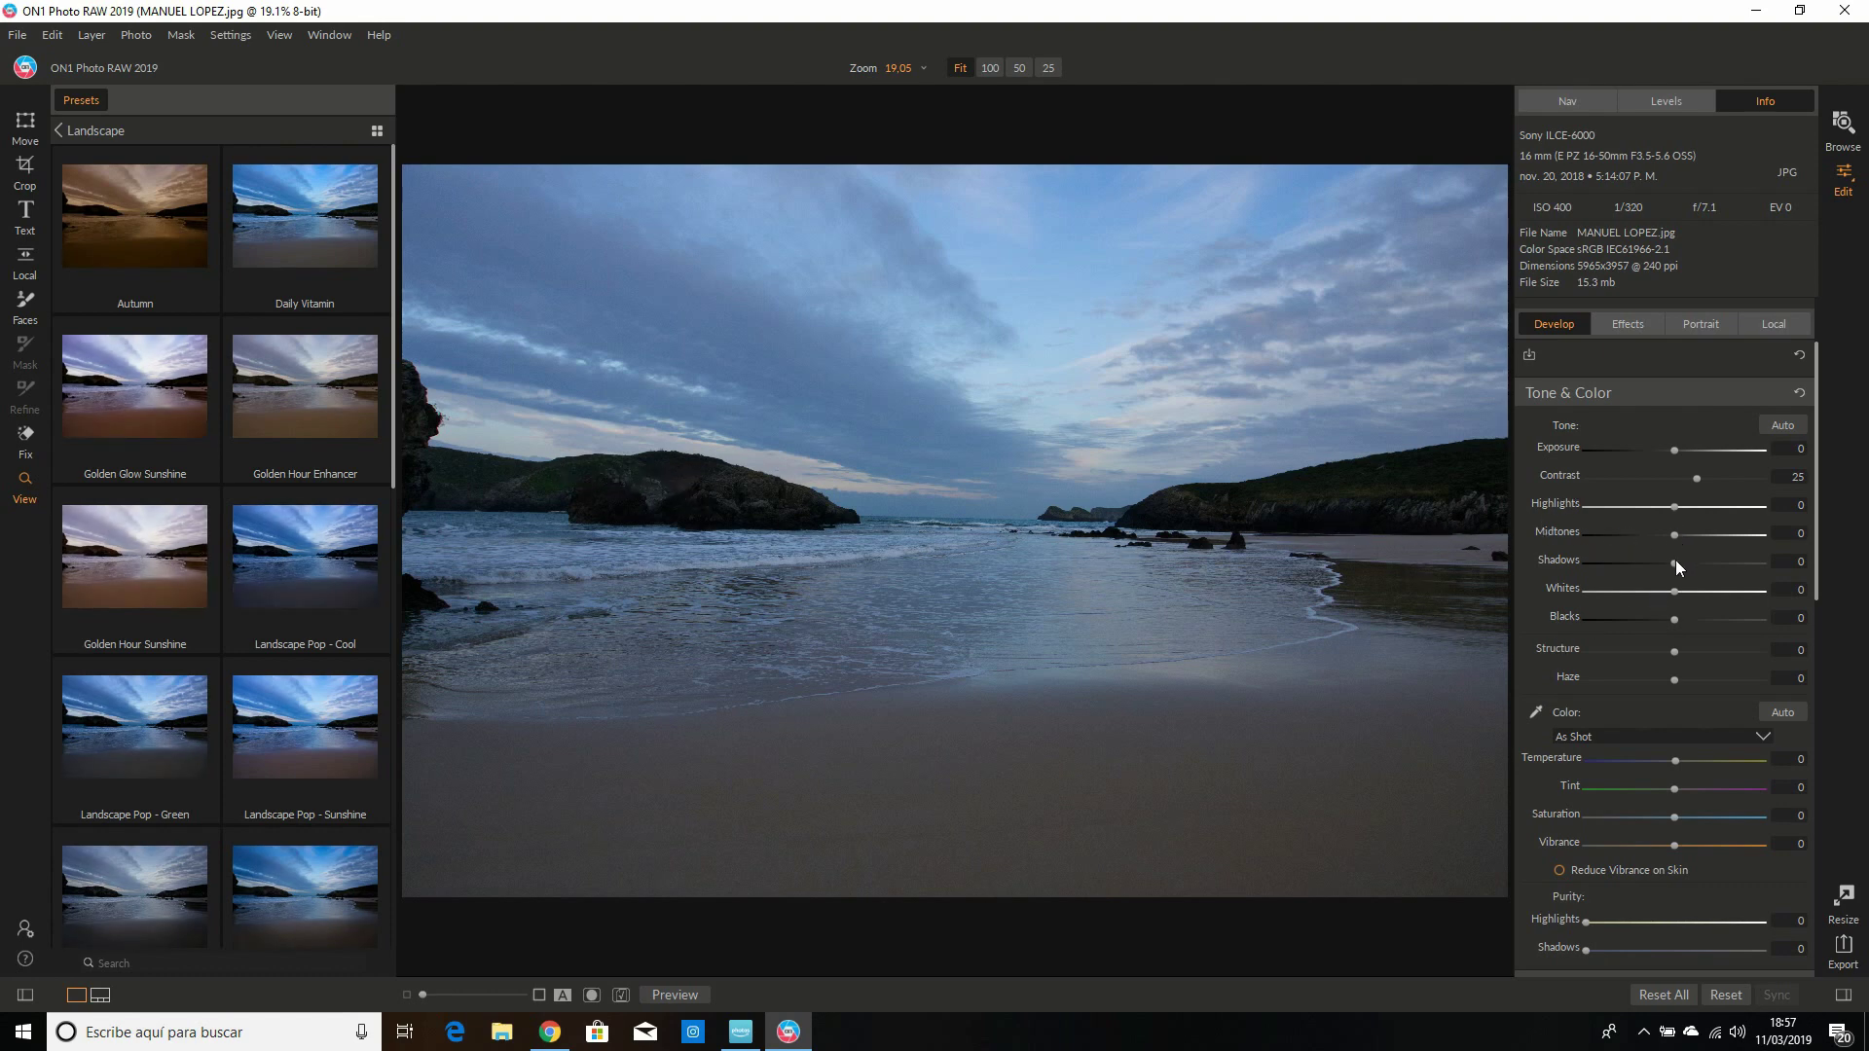
drag(1674, 569, 1691, 563)
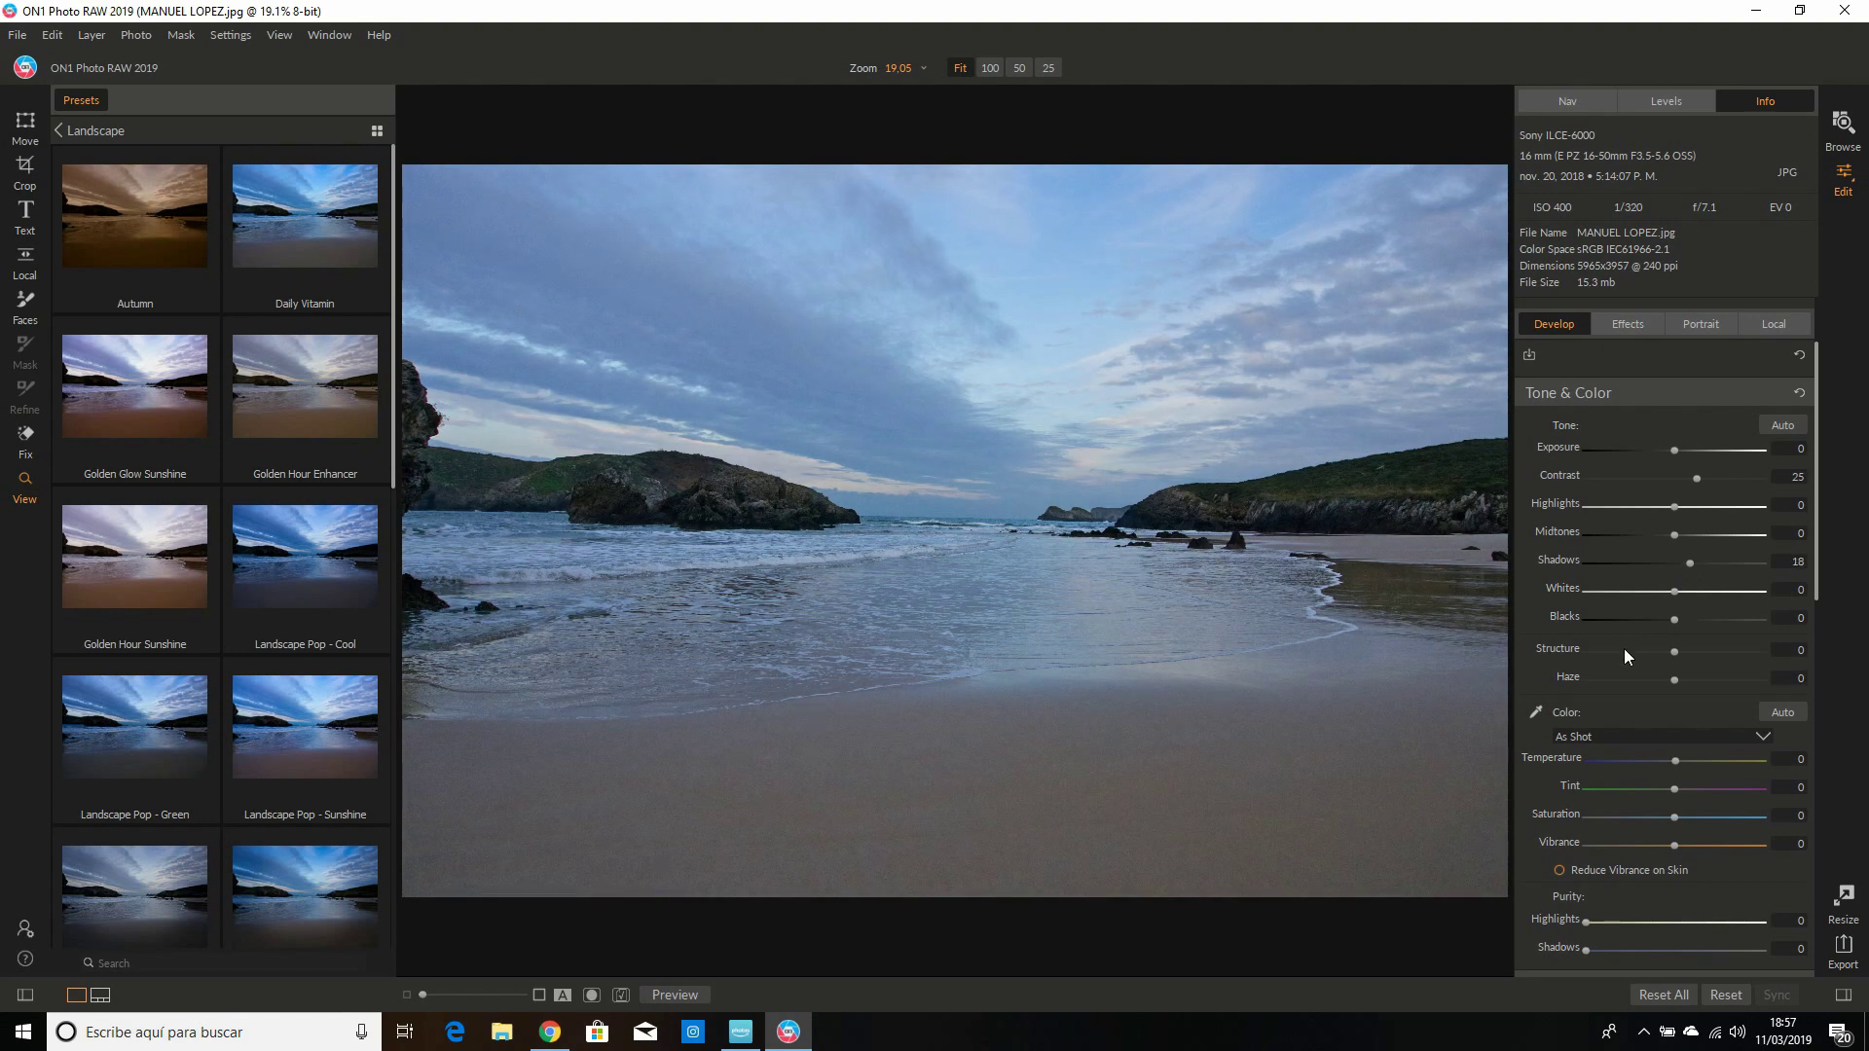
drag(1678, 849, 1688, 846)
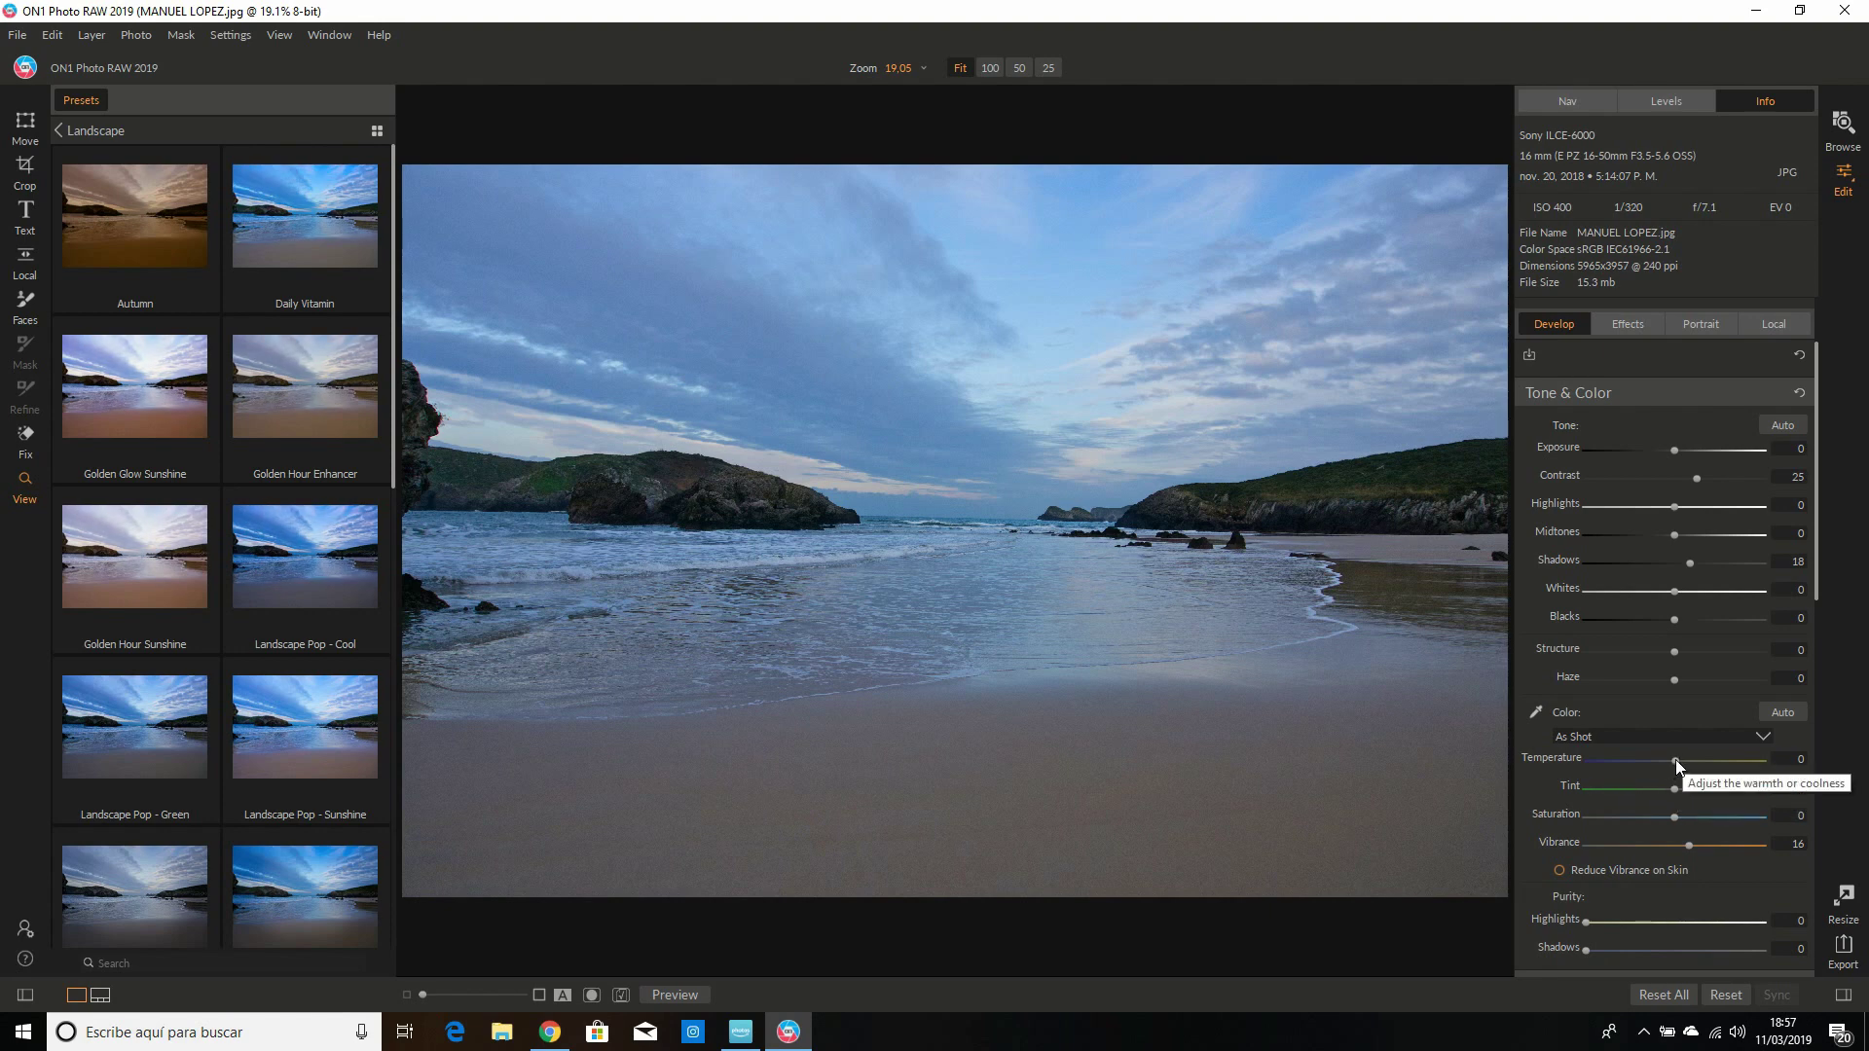
drag(1675, 761, 1682, 761)
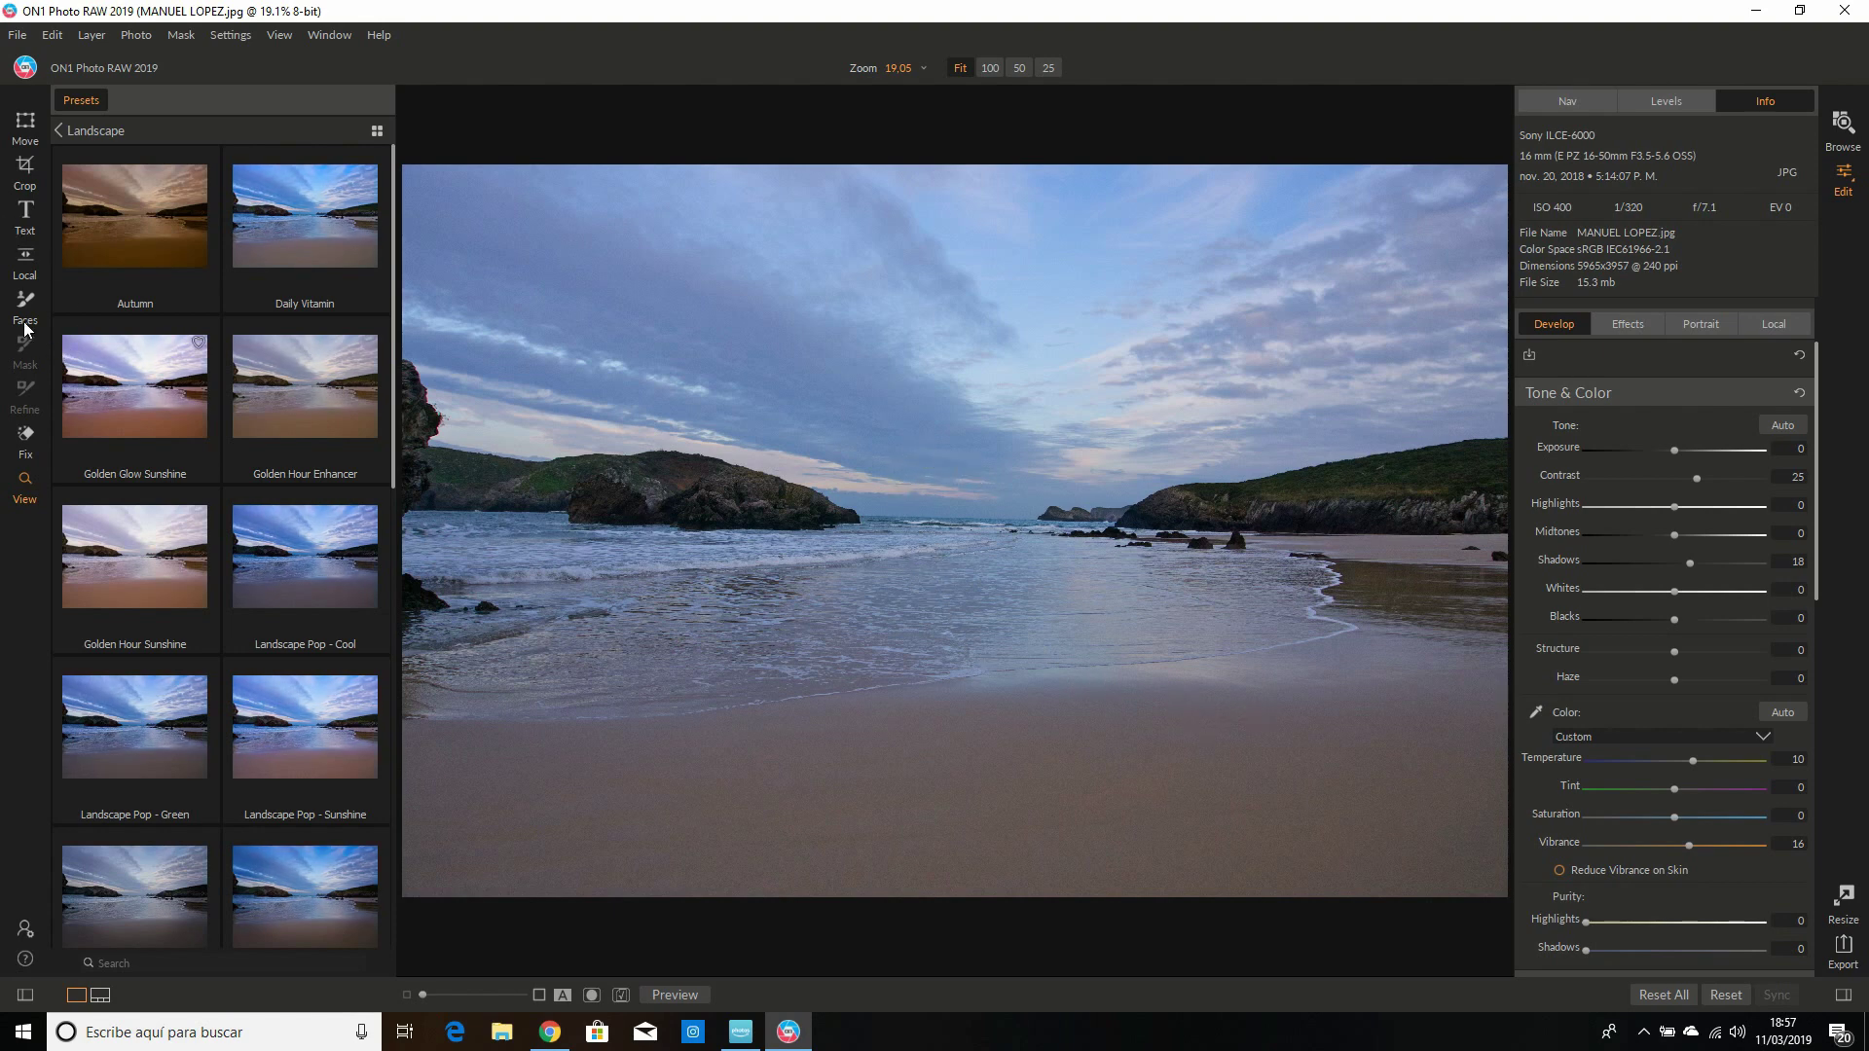
Step: Add a Linear Top gradient adjustment over the sky, centred just above the horizon, with exposure 0.2, contrast 81 and saturation 17
click(29, 259)
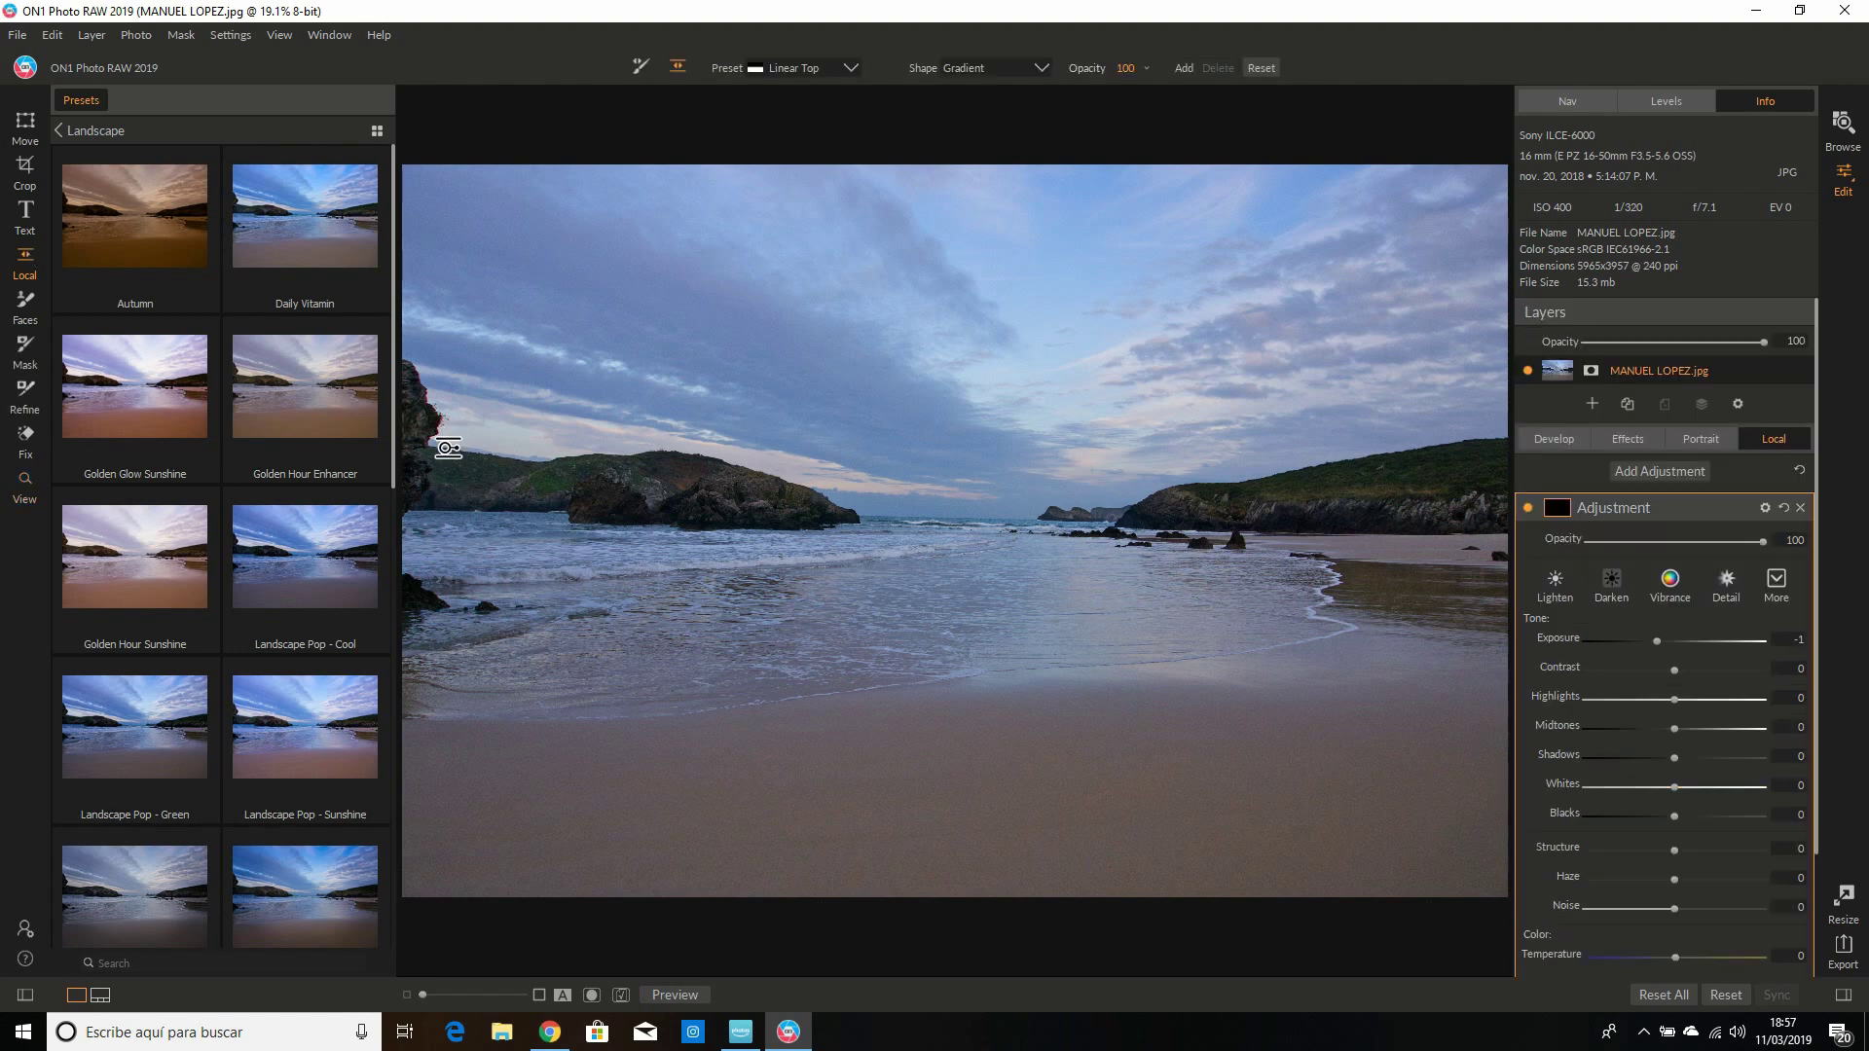
click(448, 448)
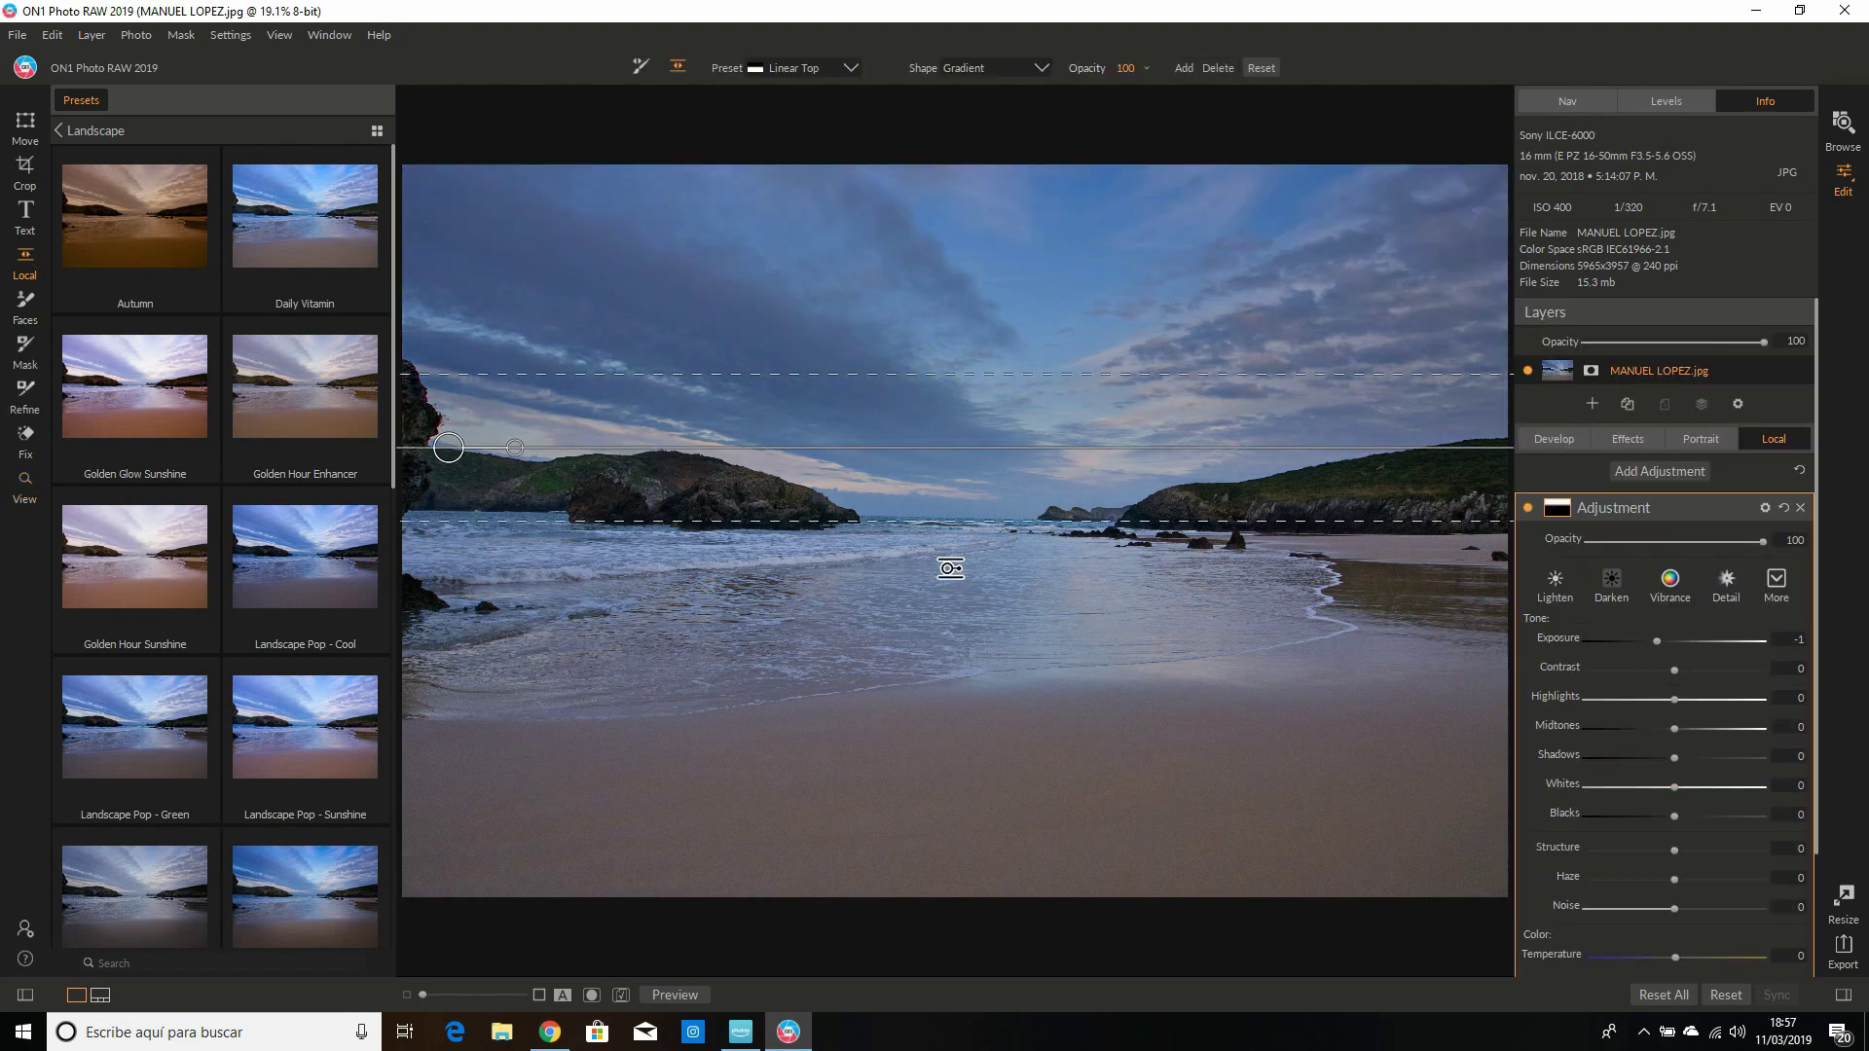
drag(1655, 645, 1680, 644)
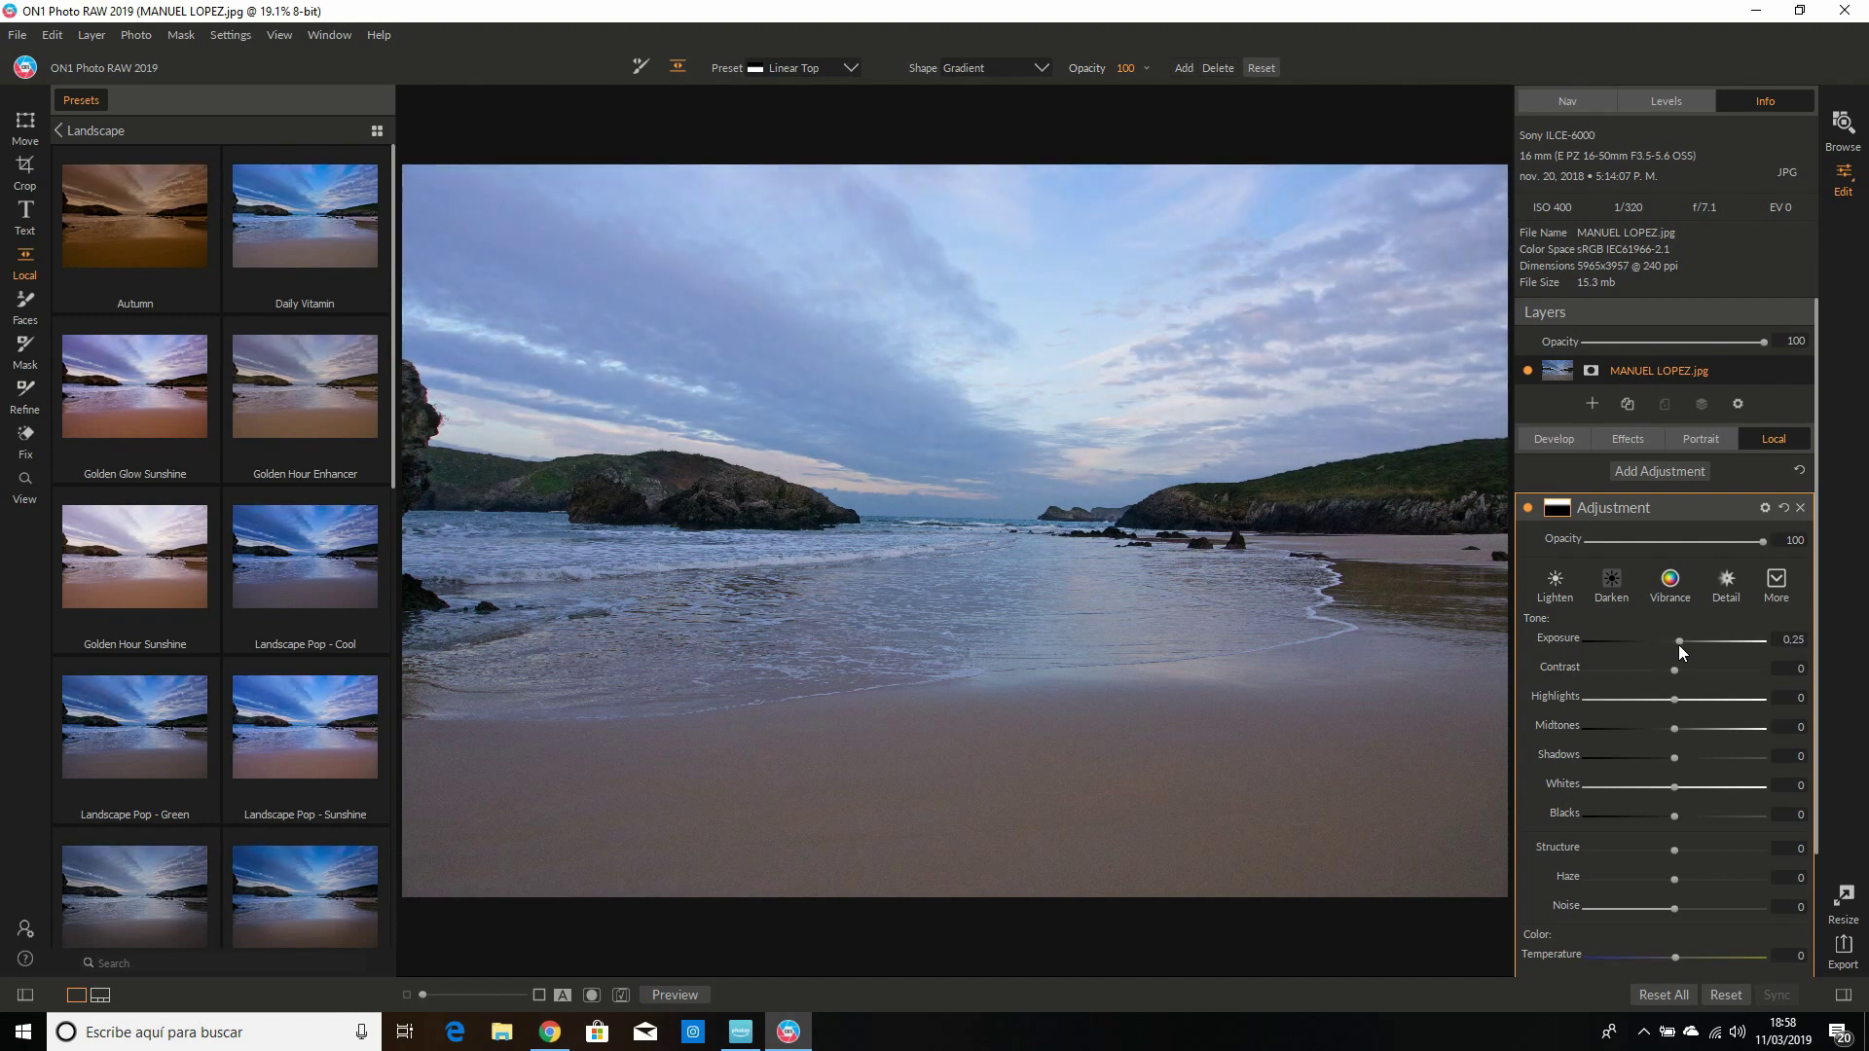
drag(1678, 644, 1747, 678)
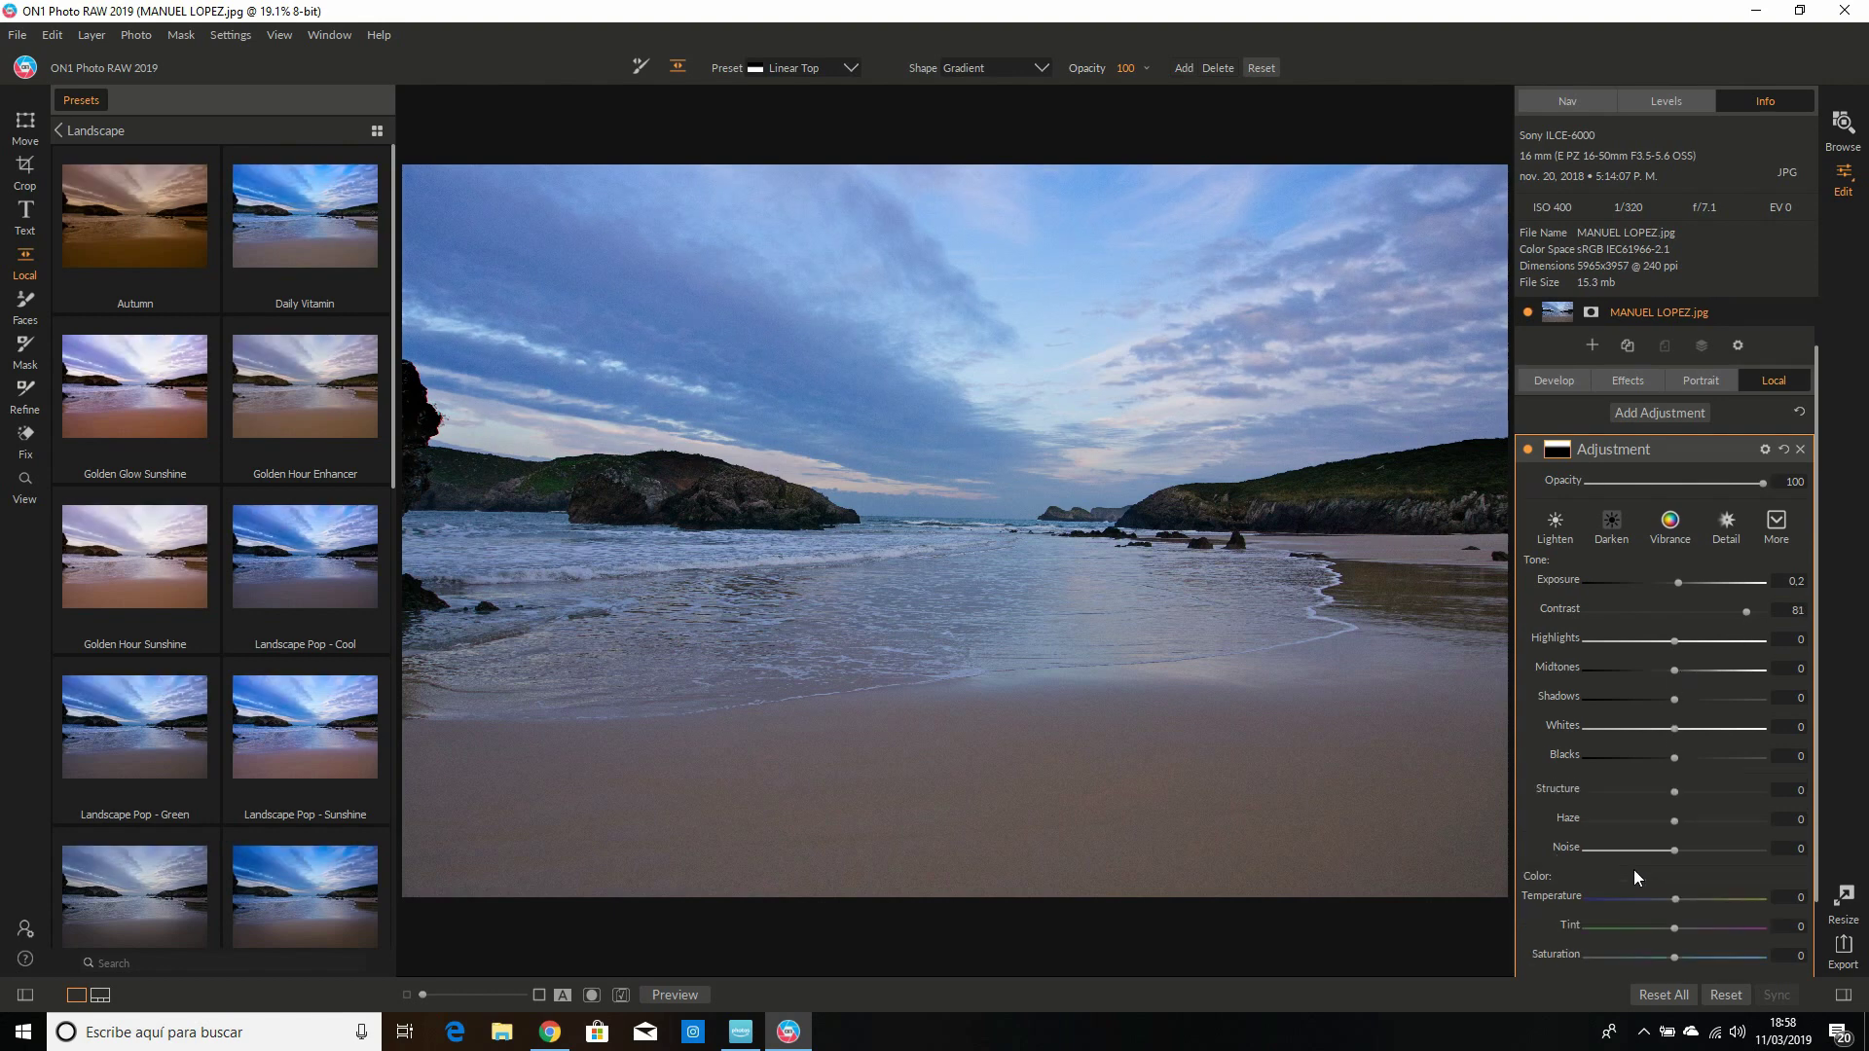
scroll(1634, 868, down, 2)
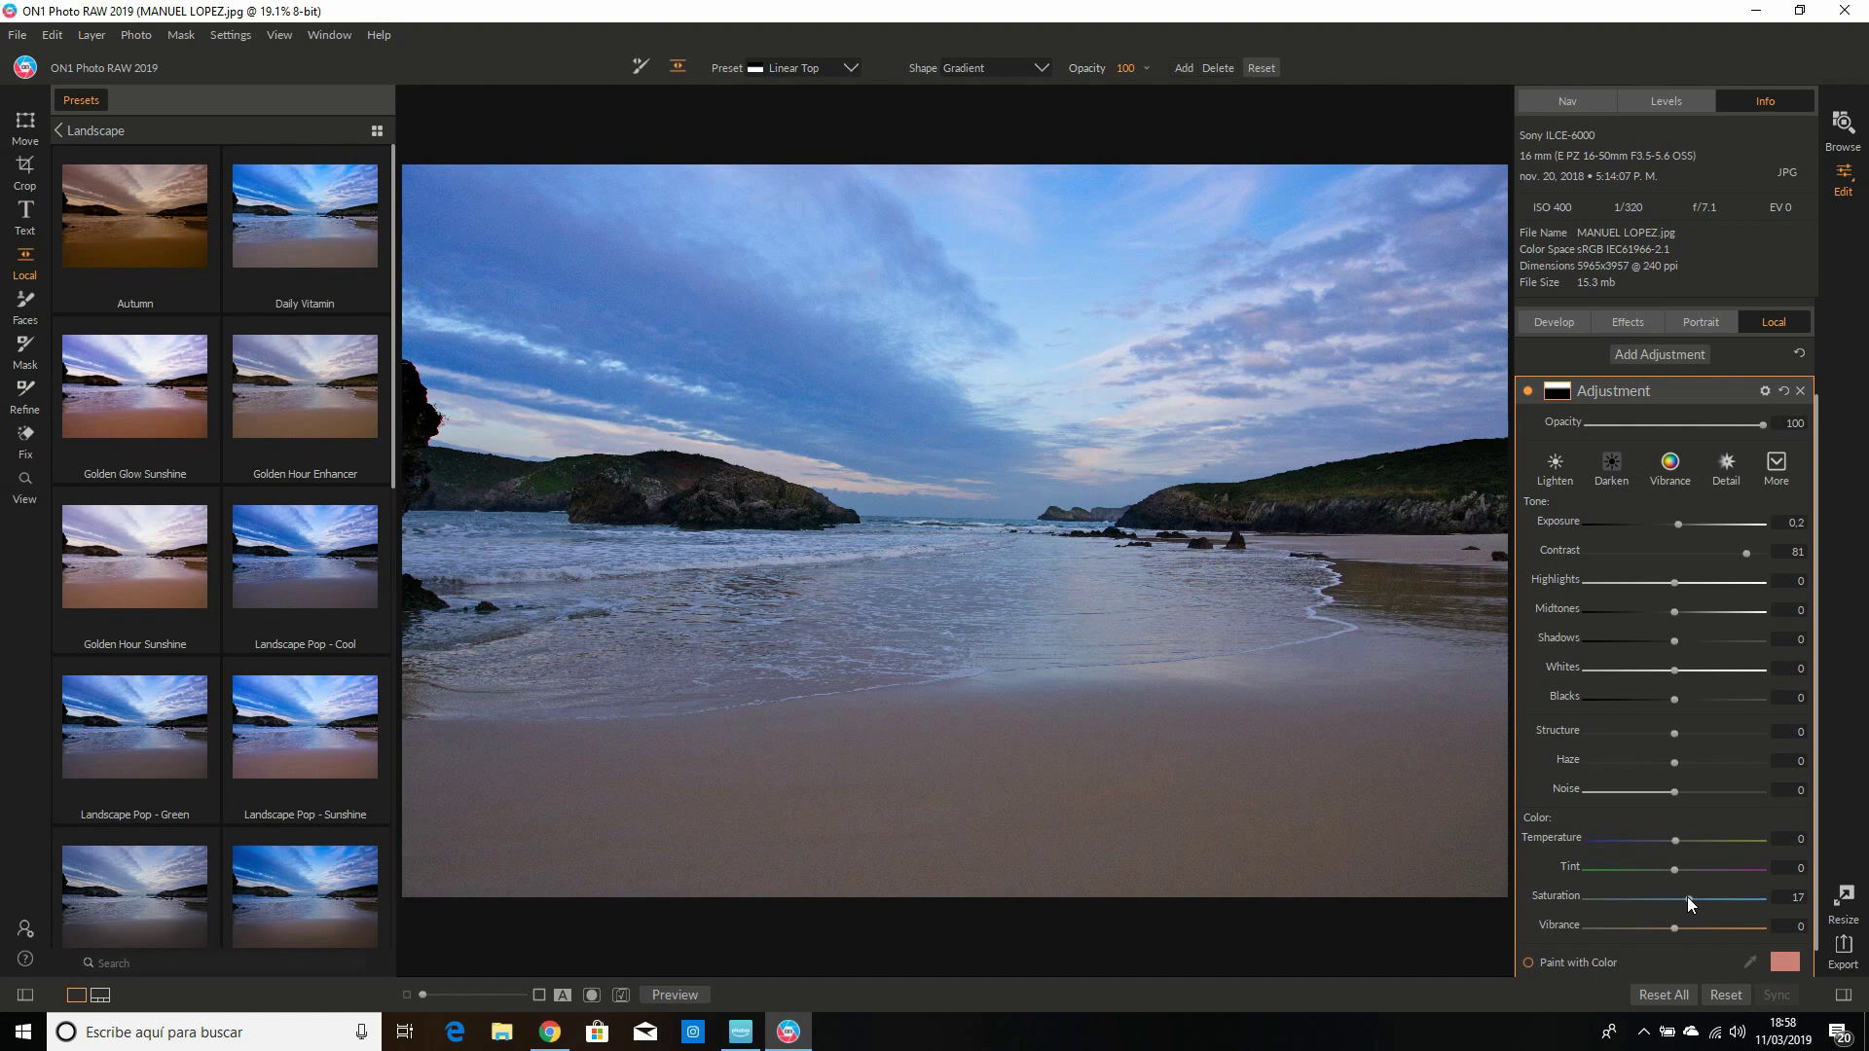
scroll(1625, 889, down, 1)
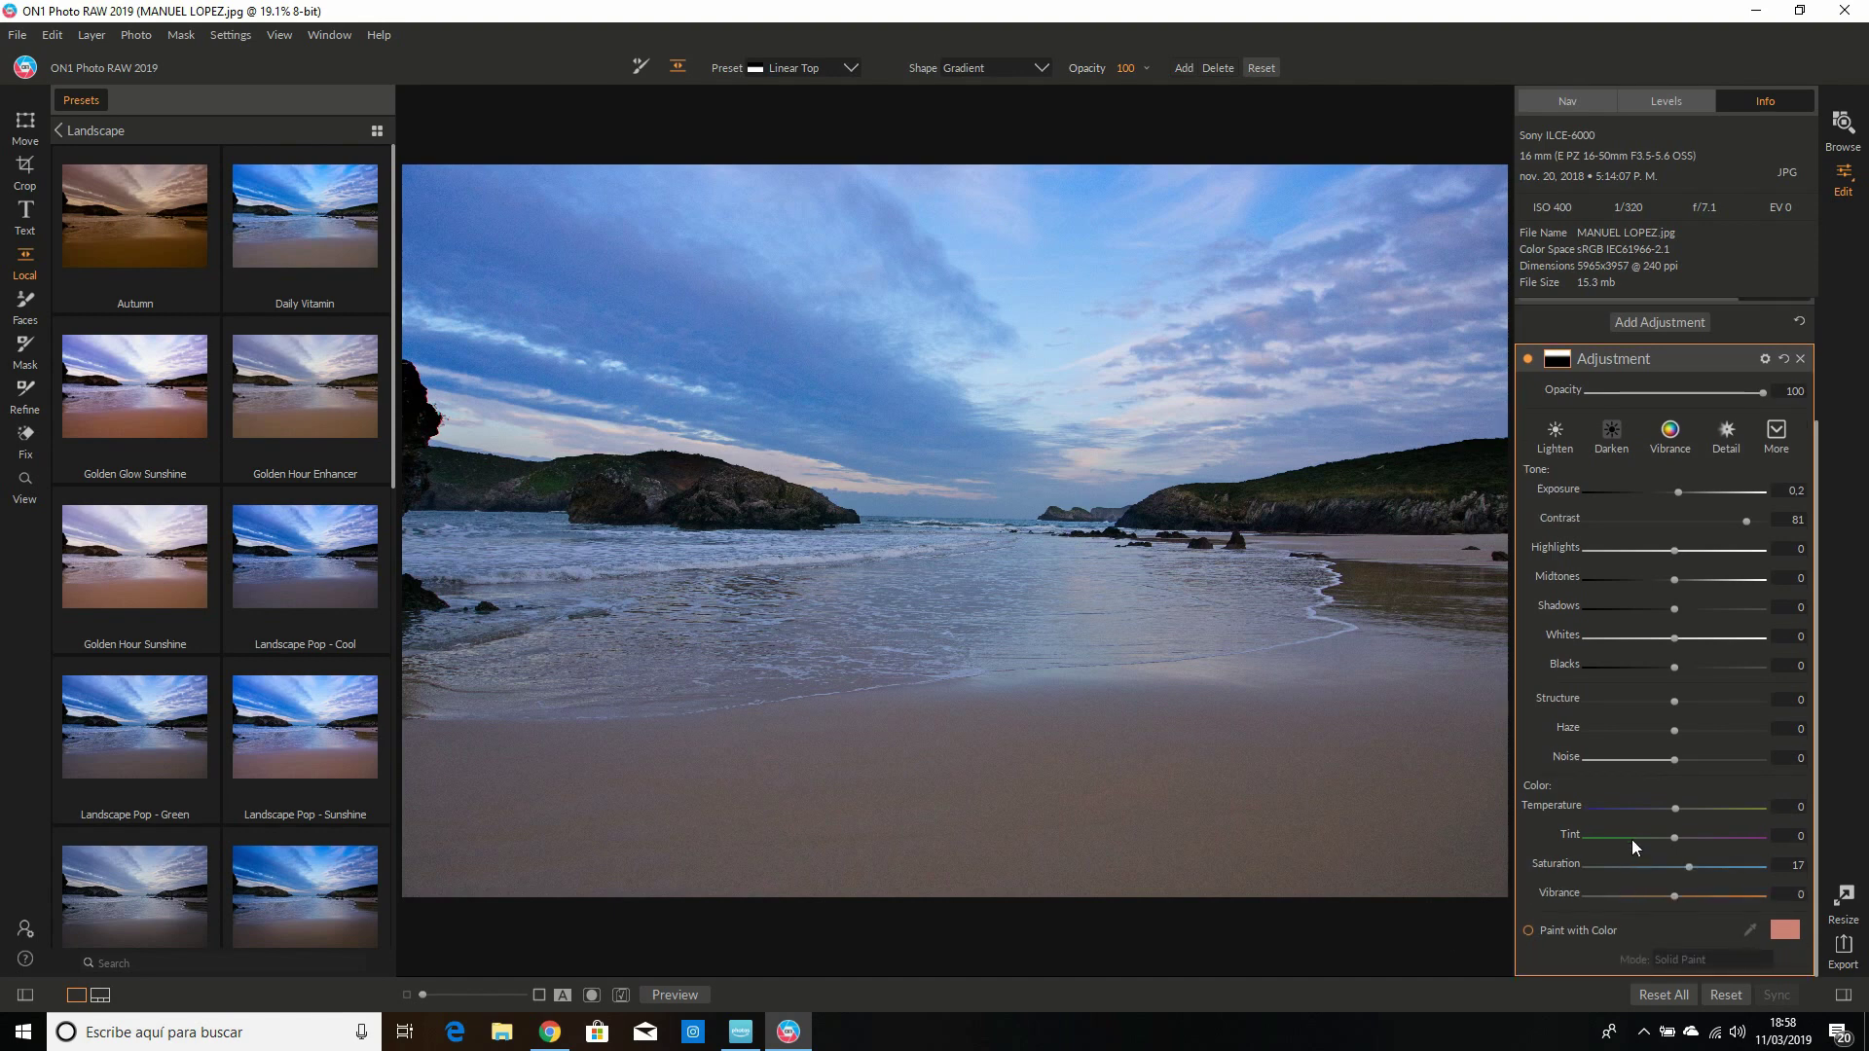
Step: Check the sky gradient's placement and compare the edited beach photo with the original
click(449, 448)
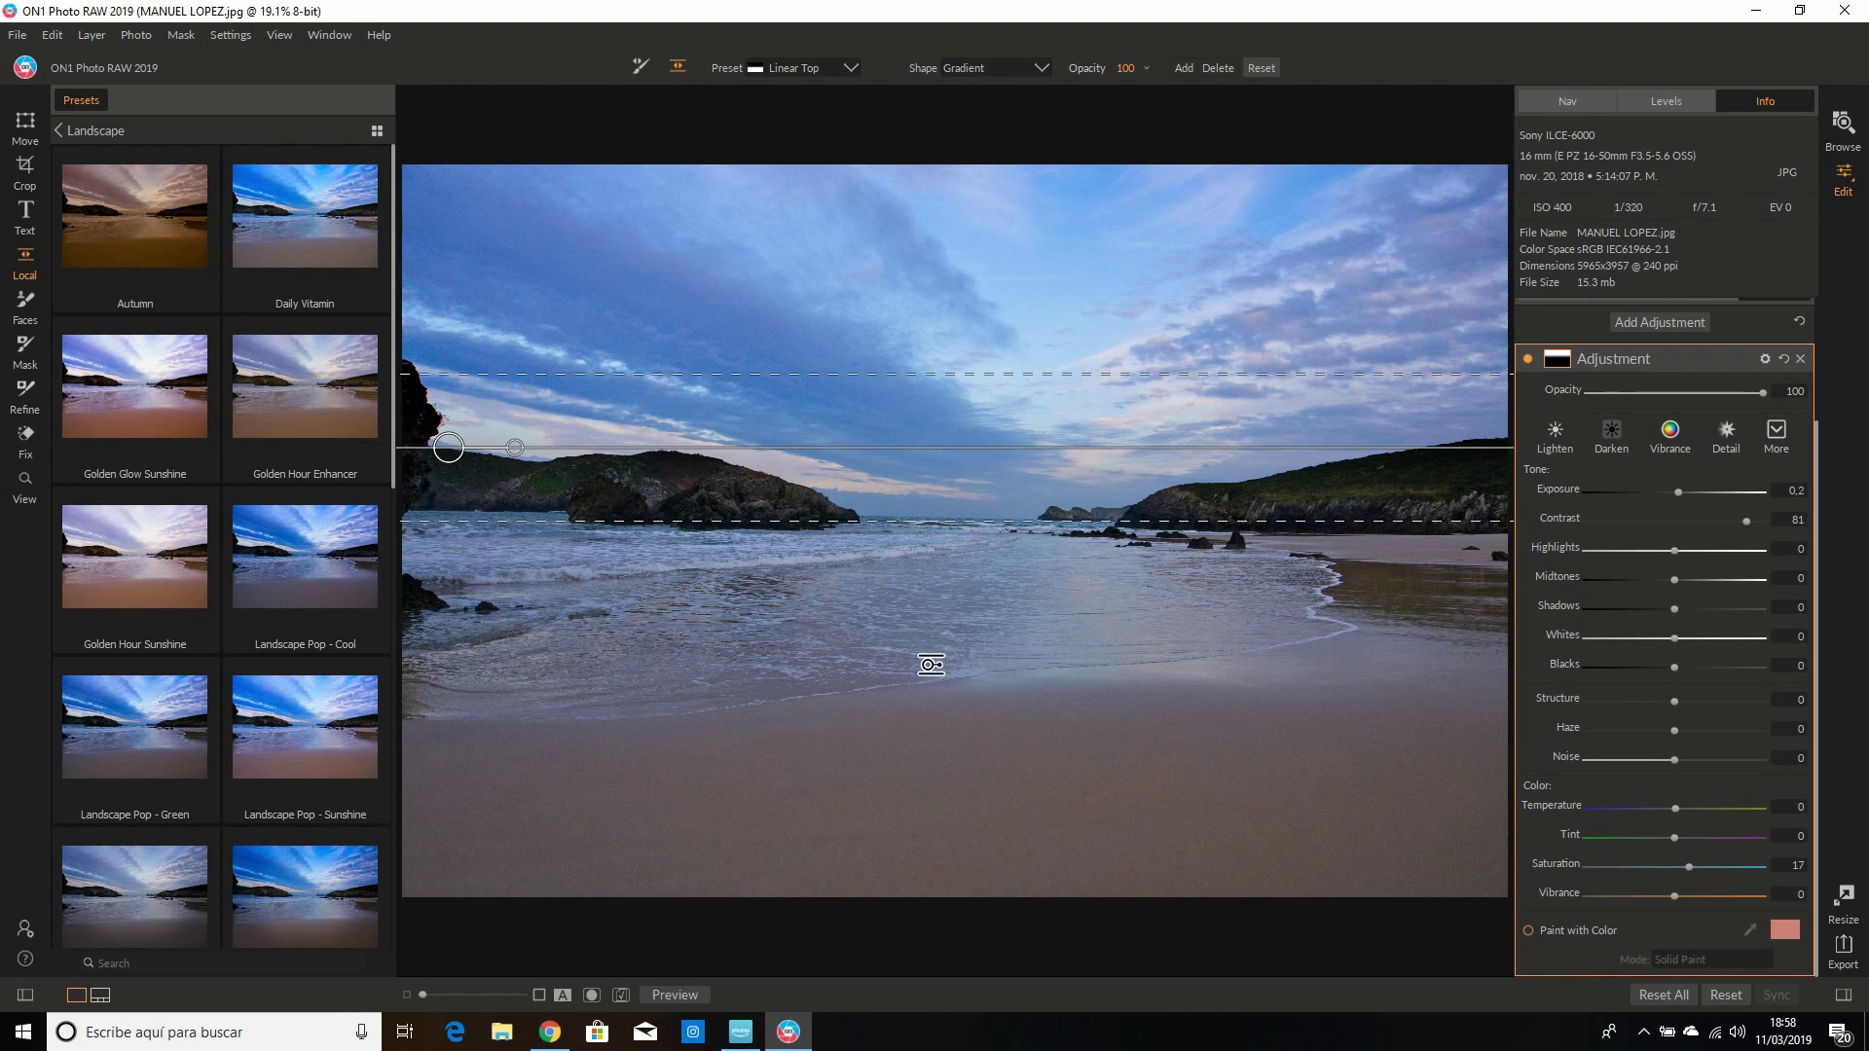
click(25, 127)
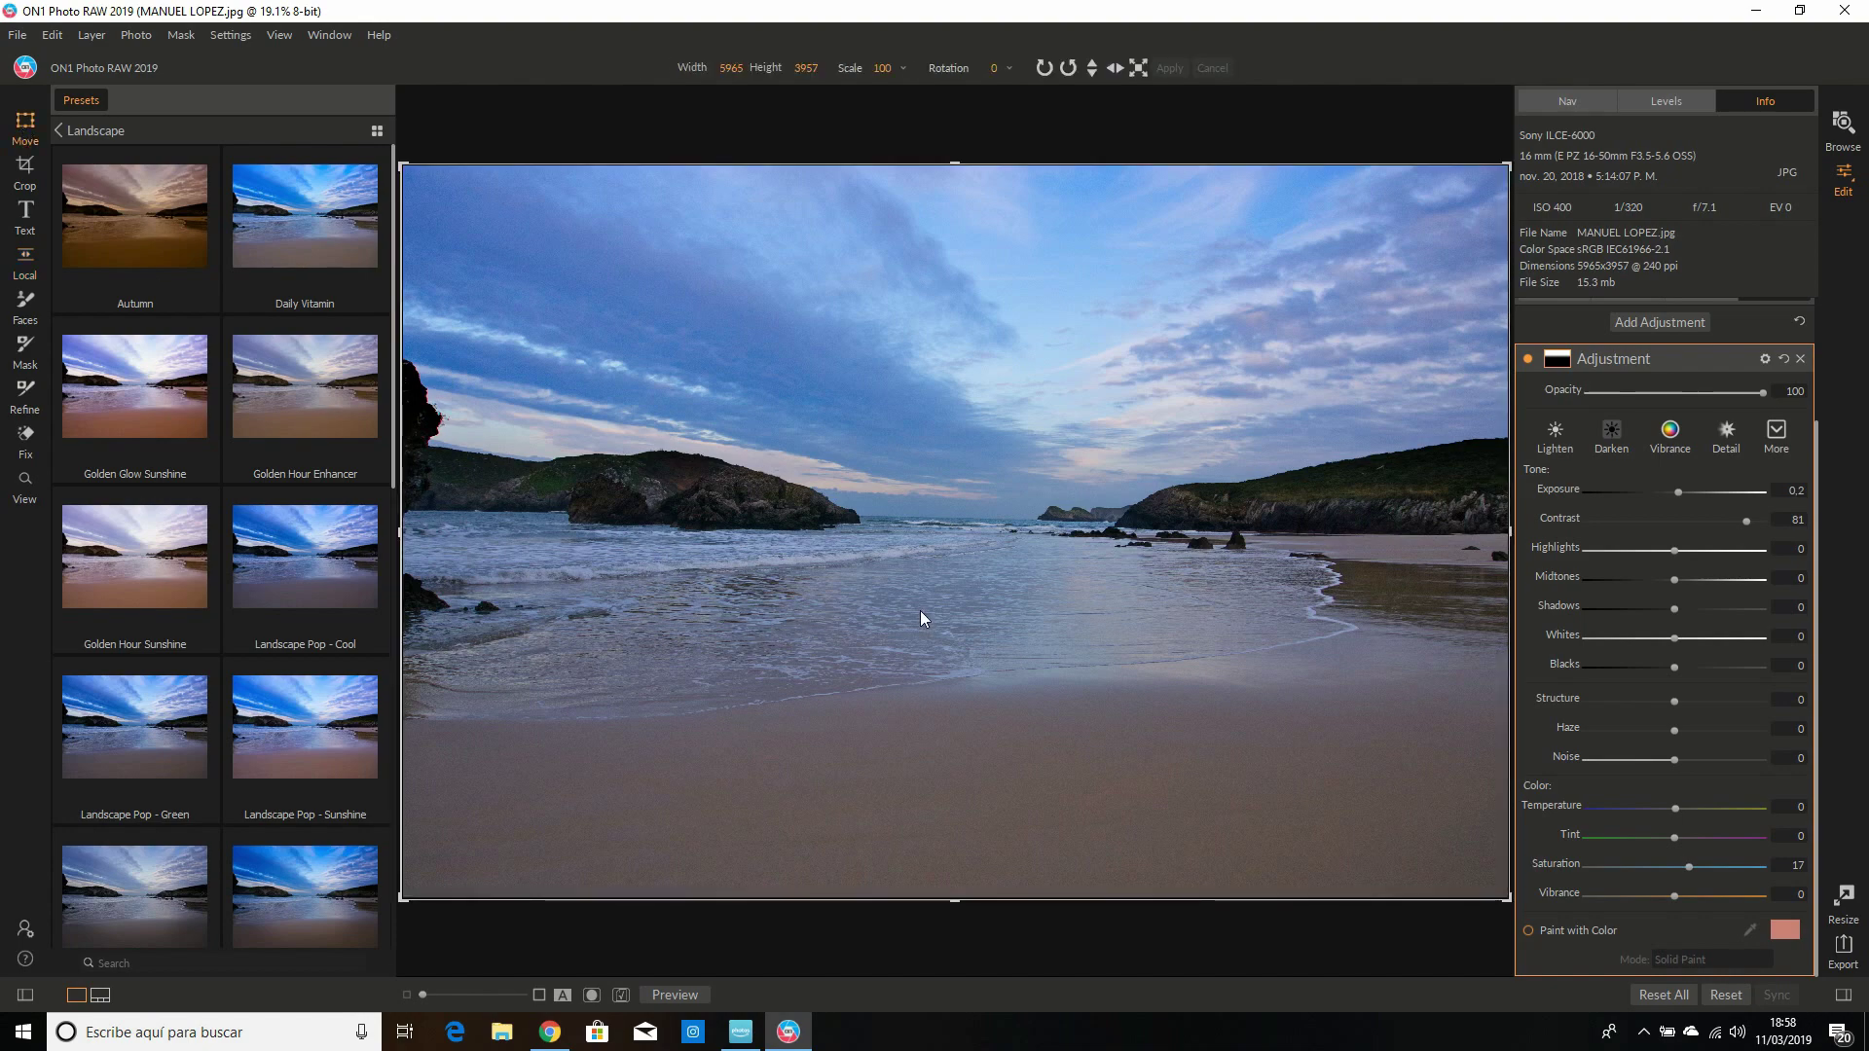
click(671, 994)
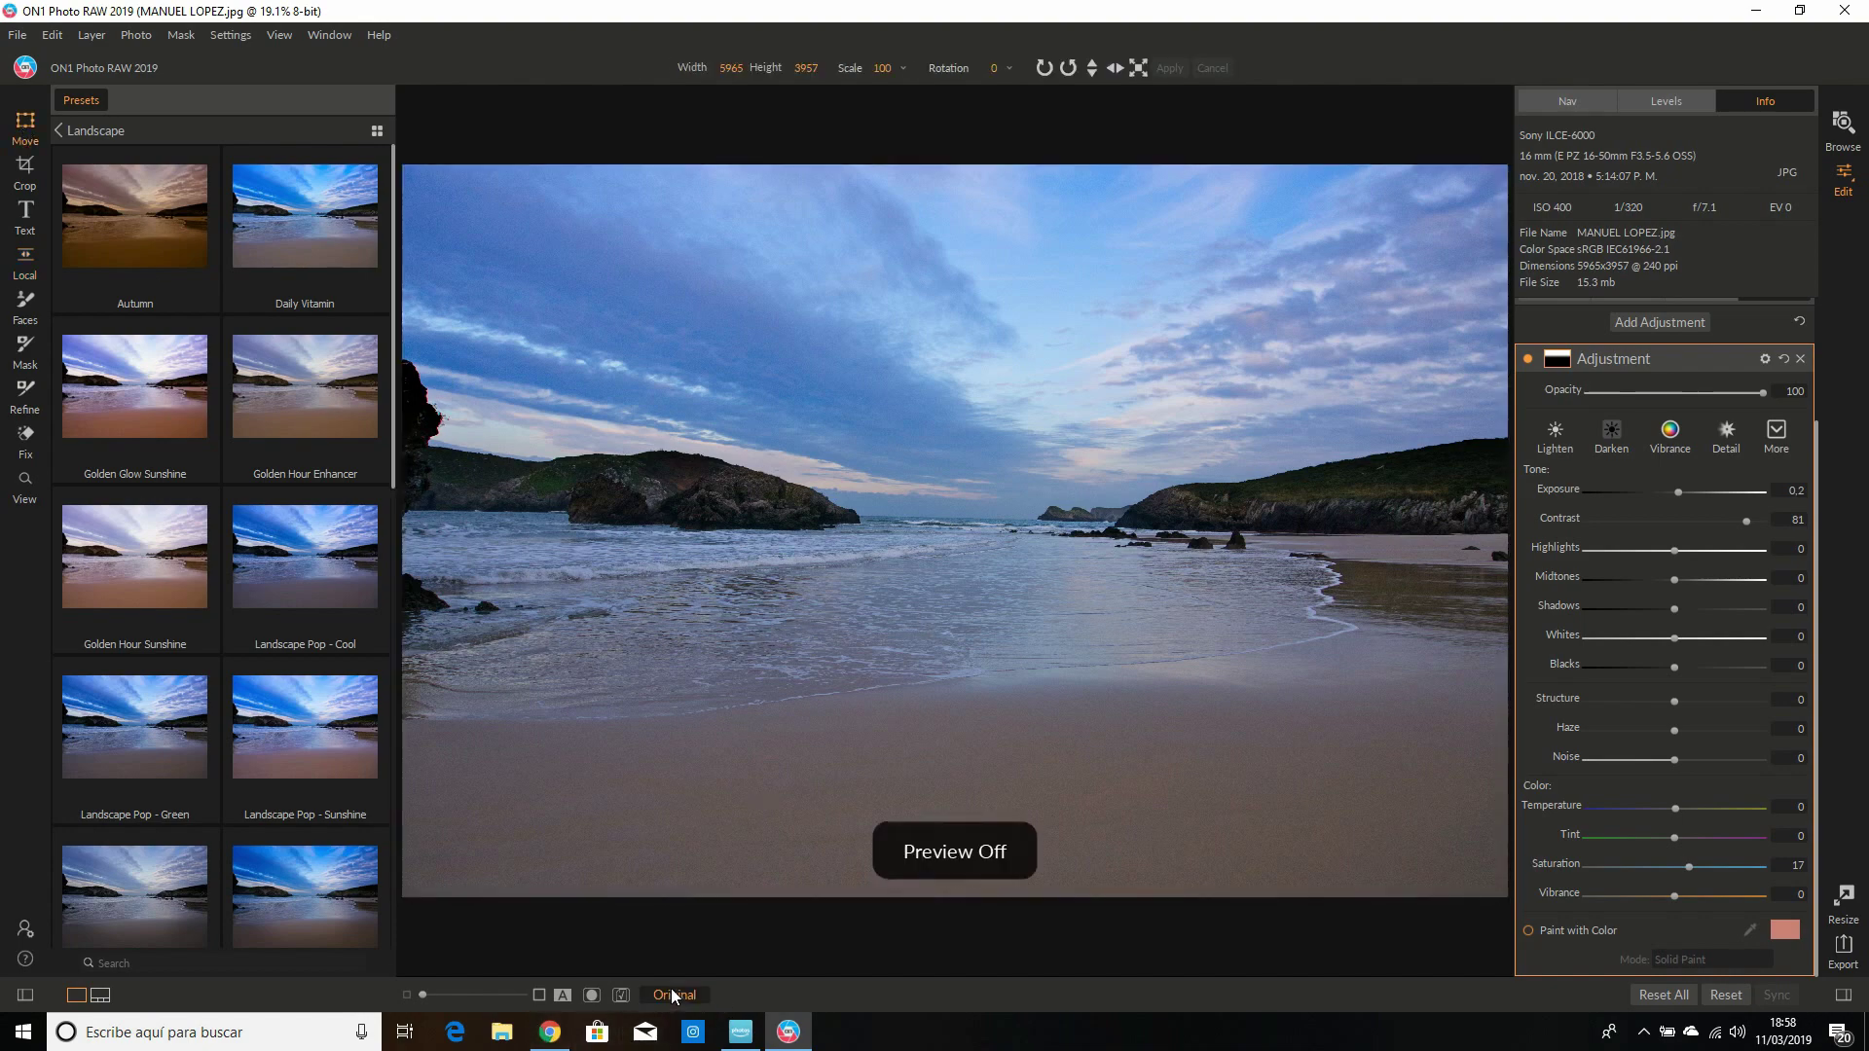
click(672, 994)
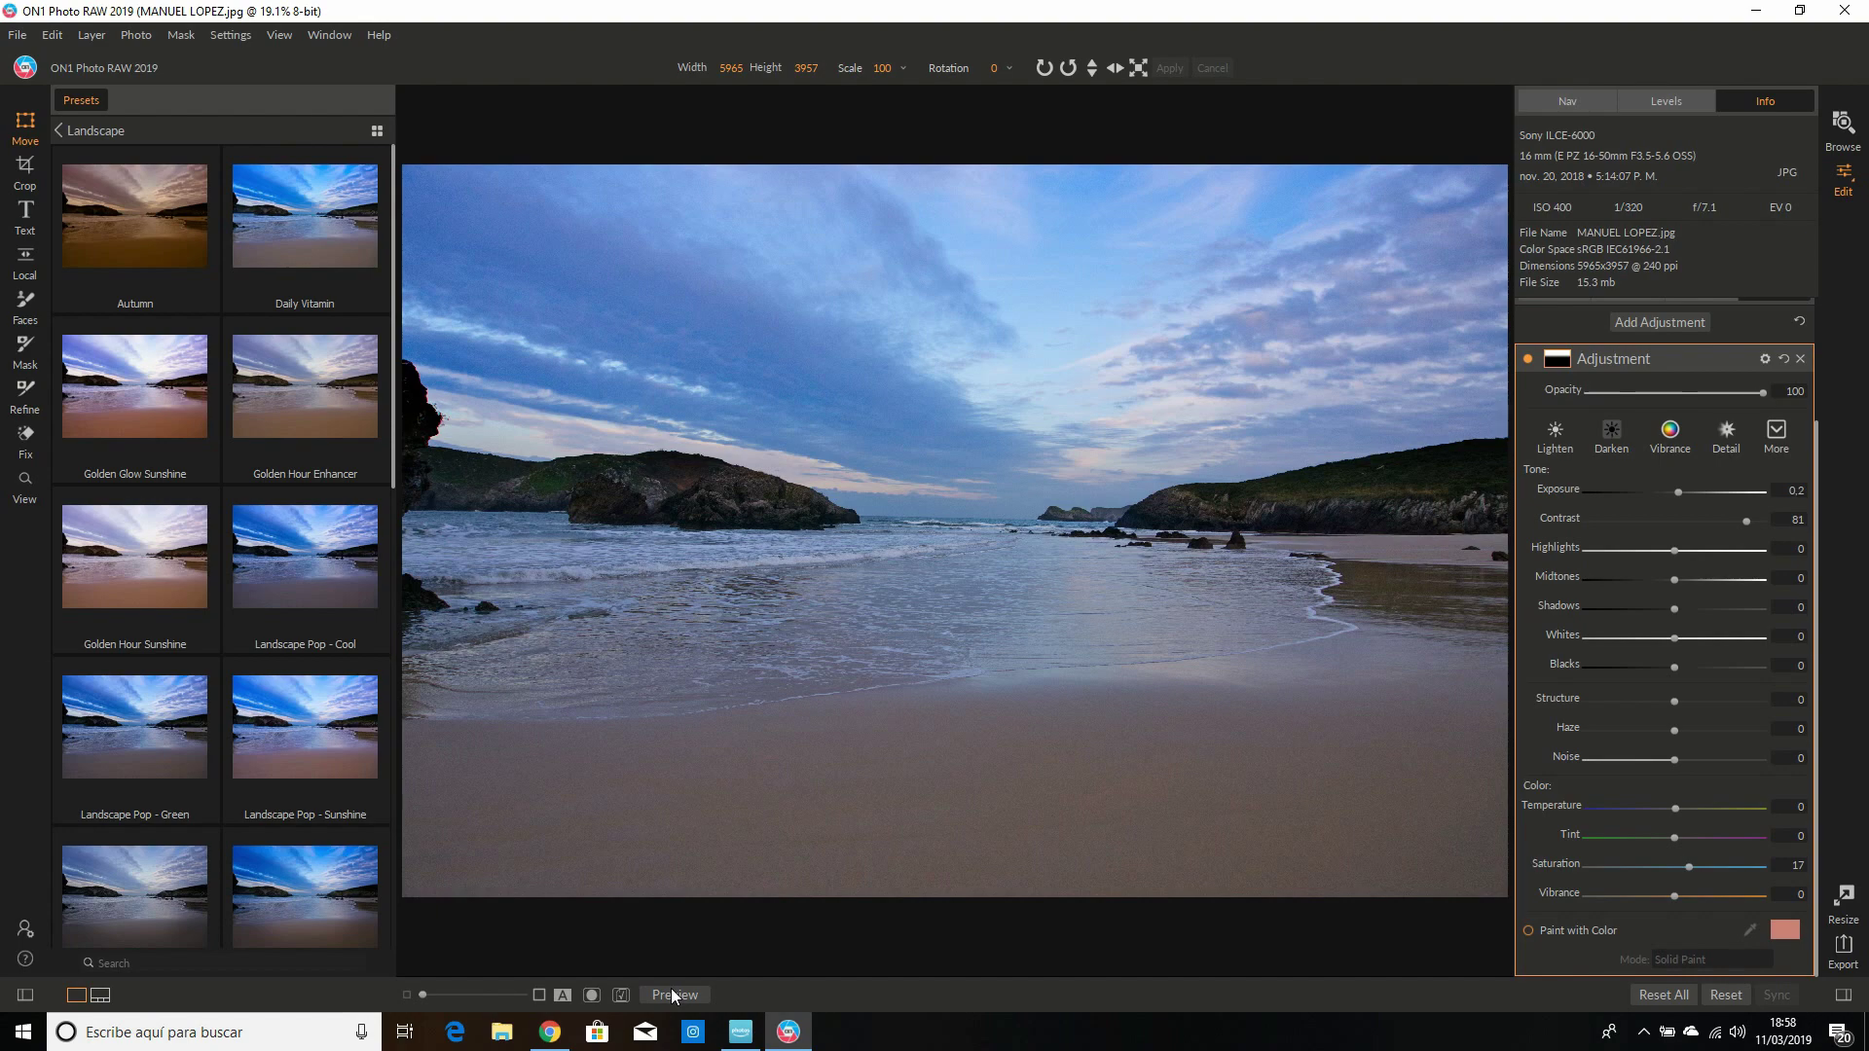
click(672, 994)
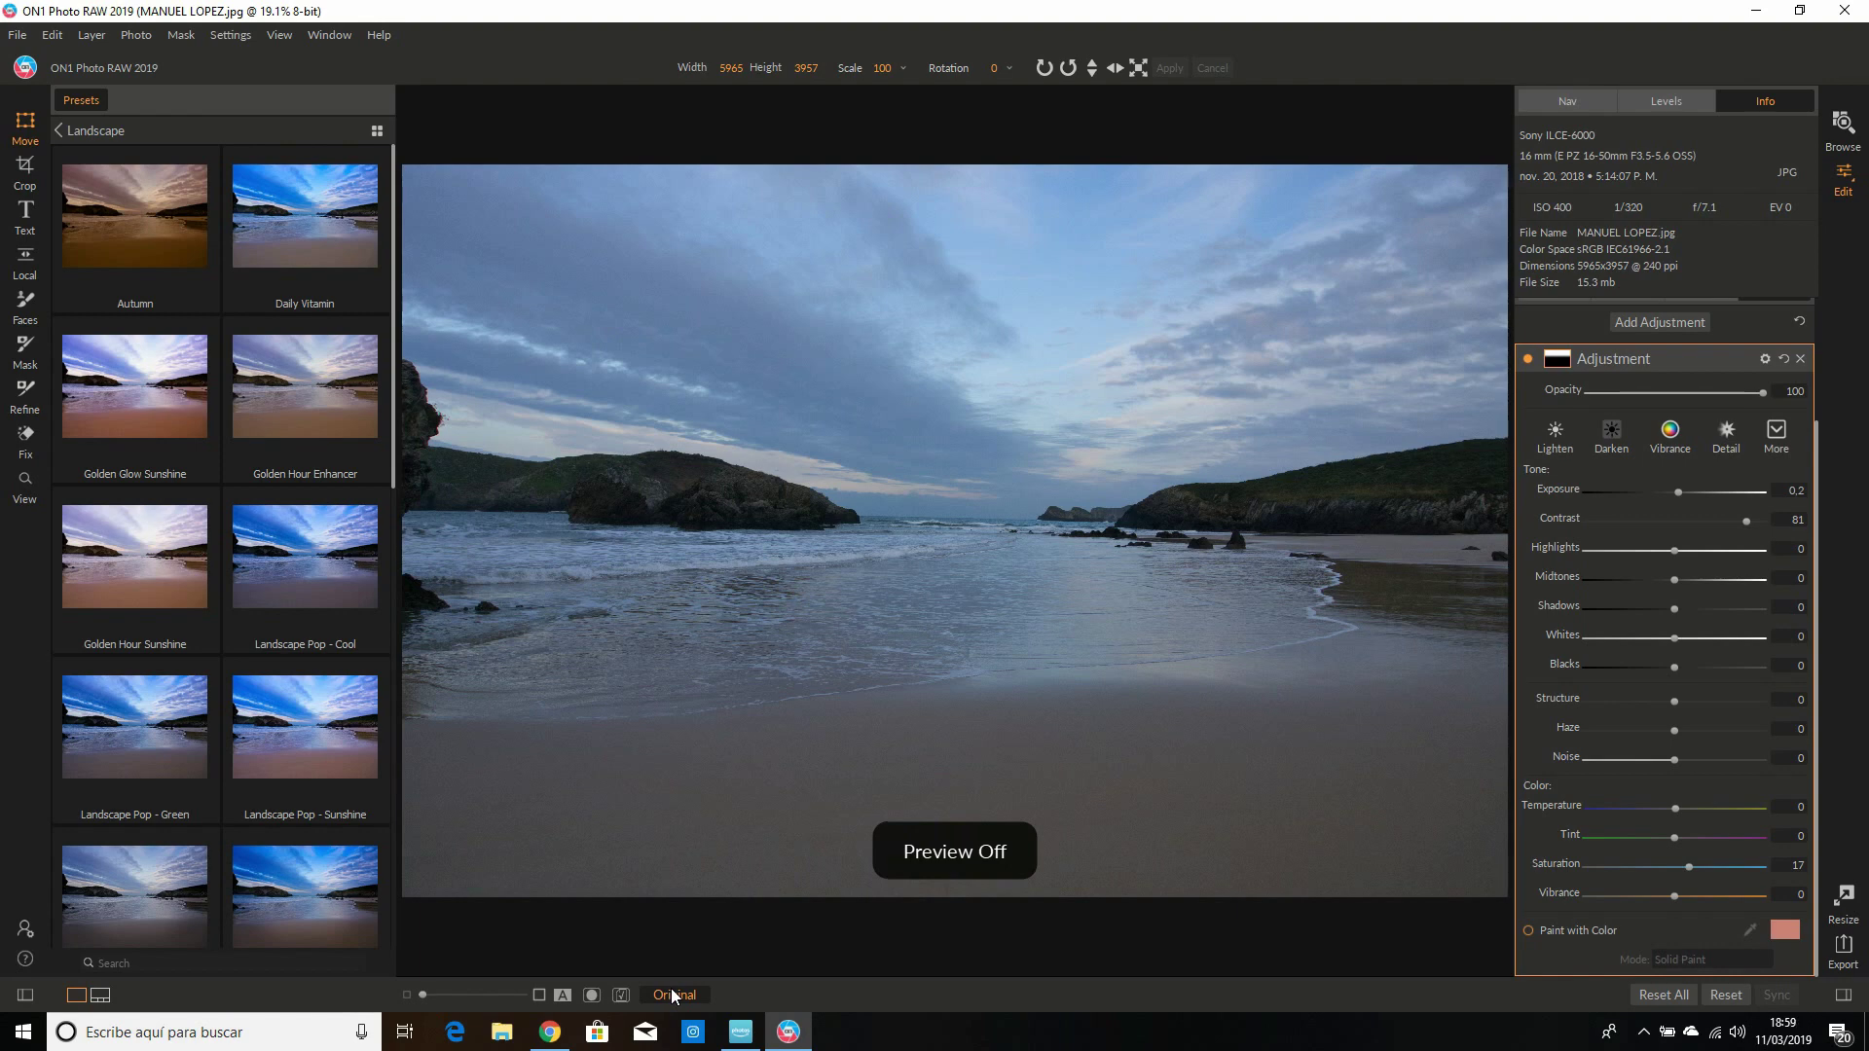
click(672, 994)
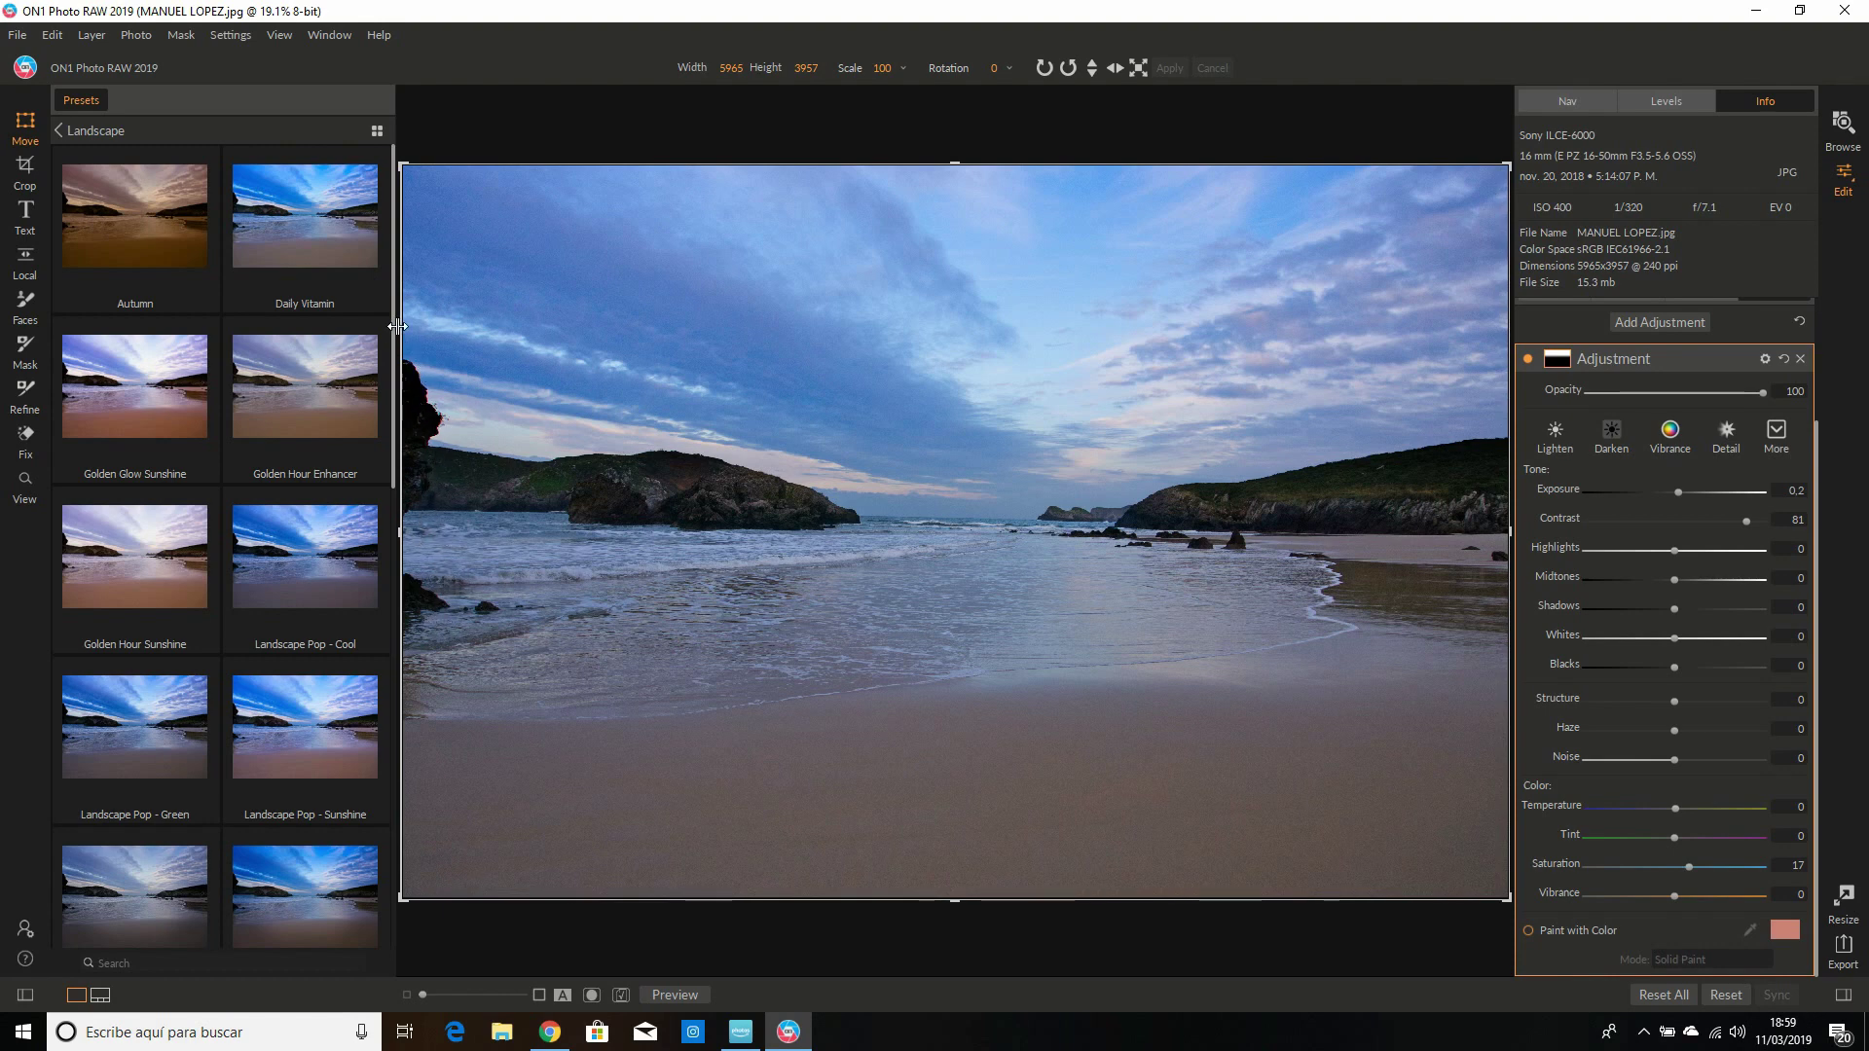
Step: Frame a Freeform crop of about 5703 by 3884 pixels on the beach photo, trimming its edges, and return to the photo browser
click(26, 173)
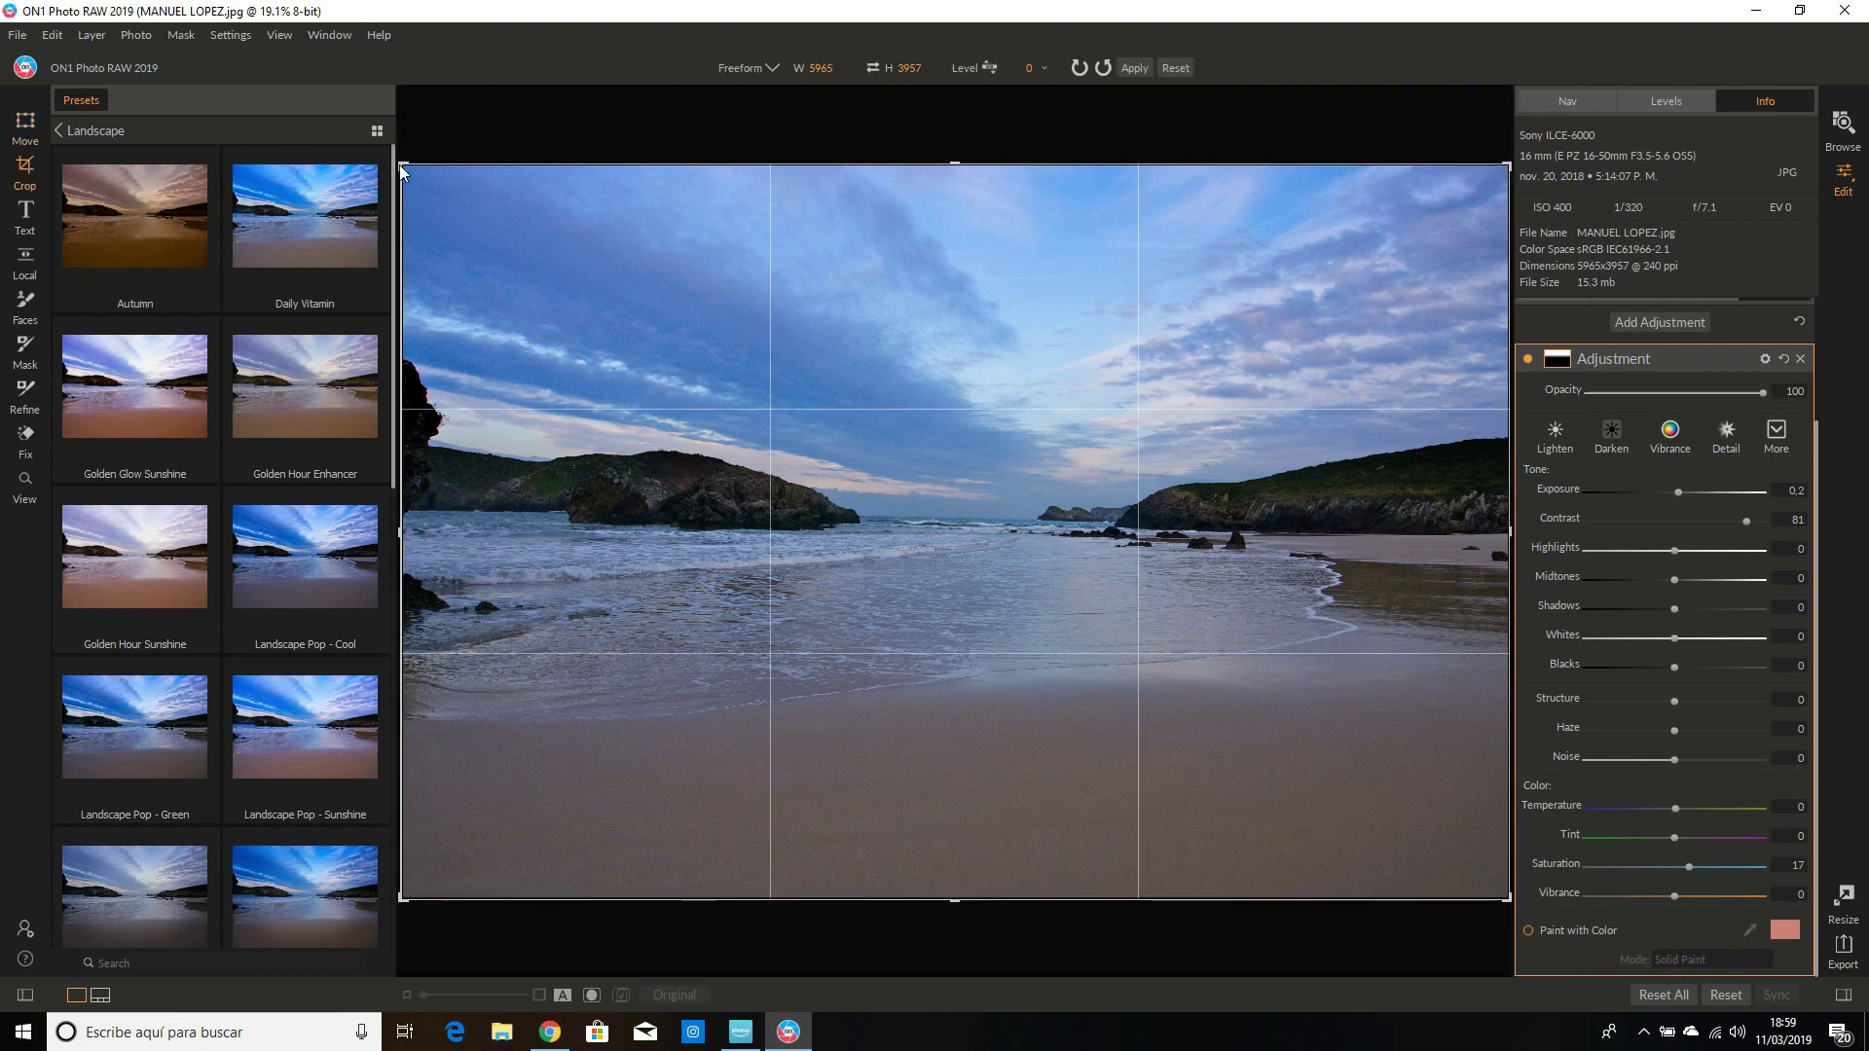
drag(404, 171, 426, 171)
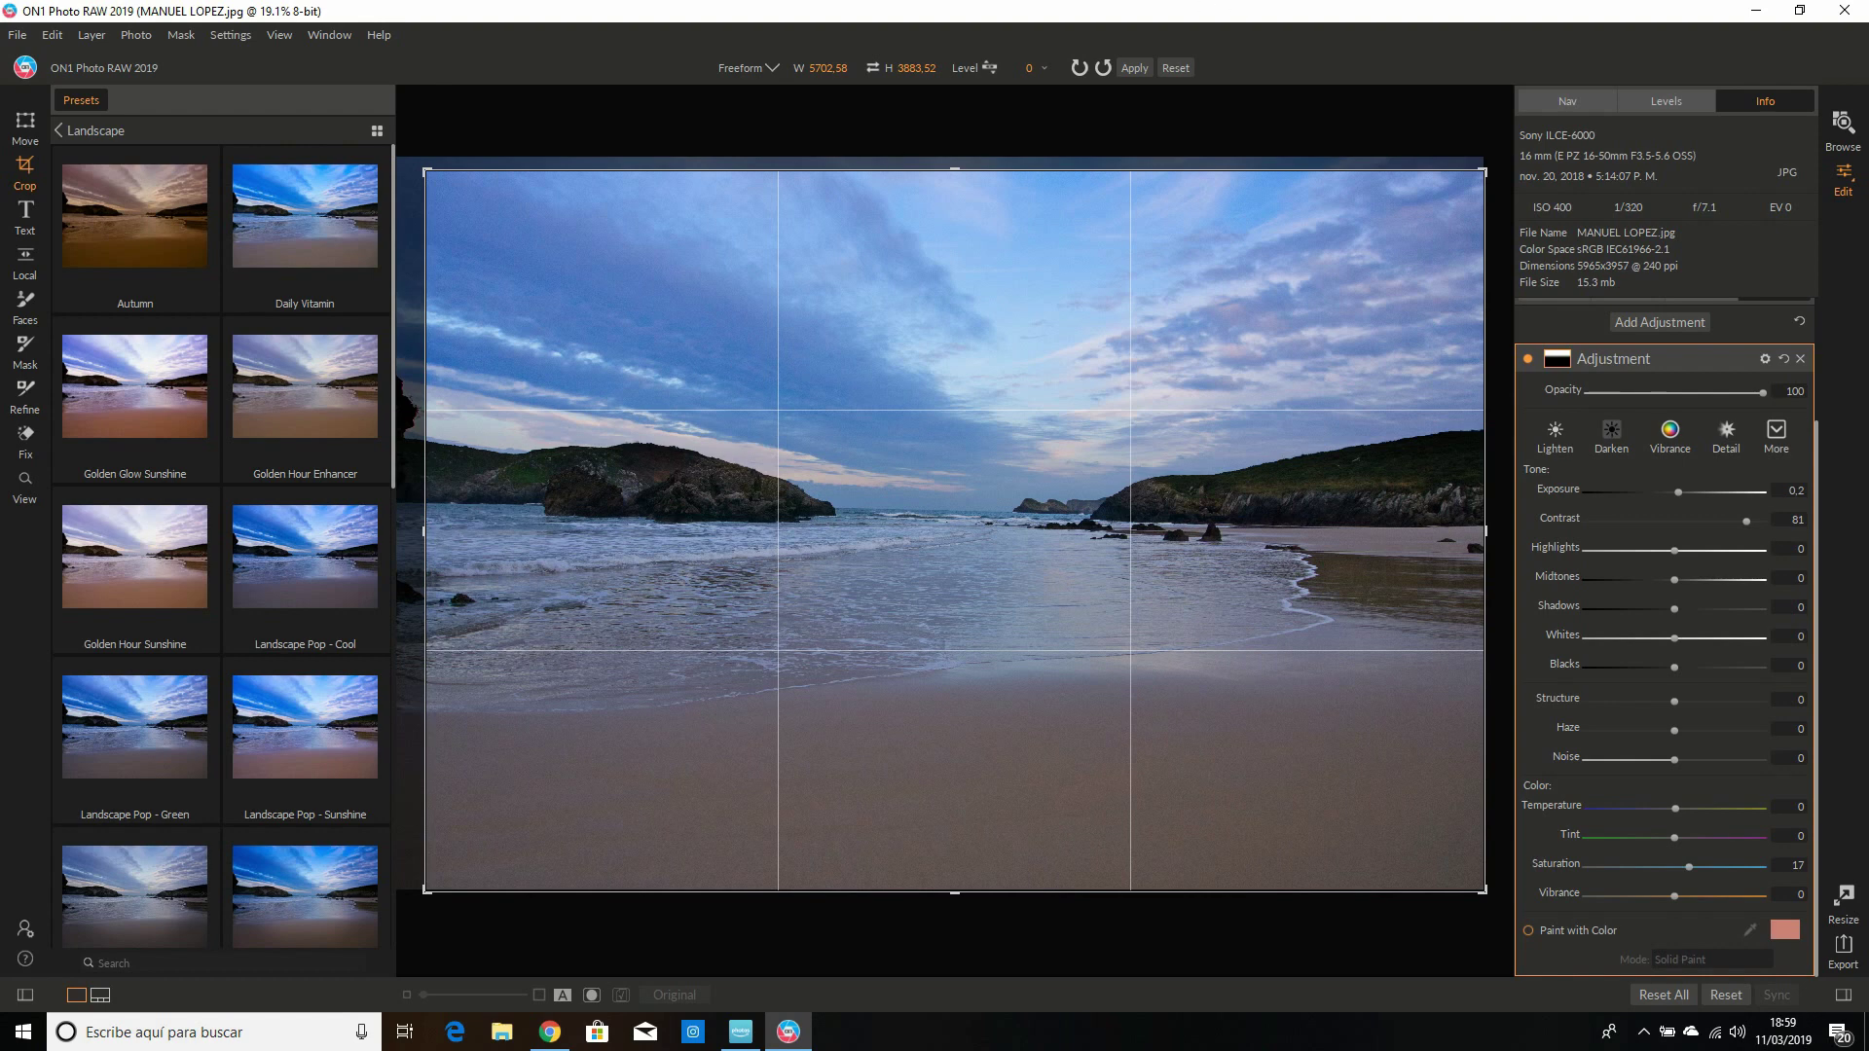
click(1842, 125)
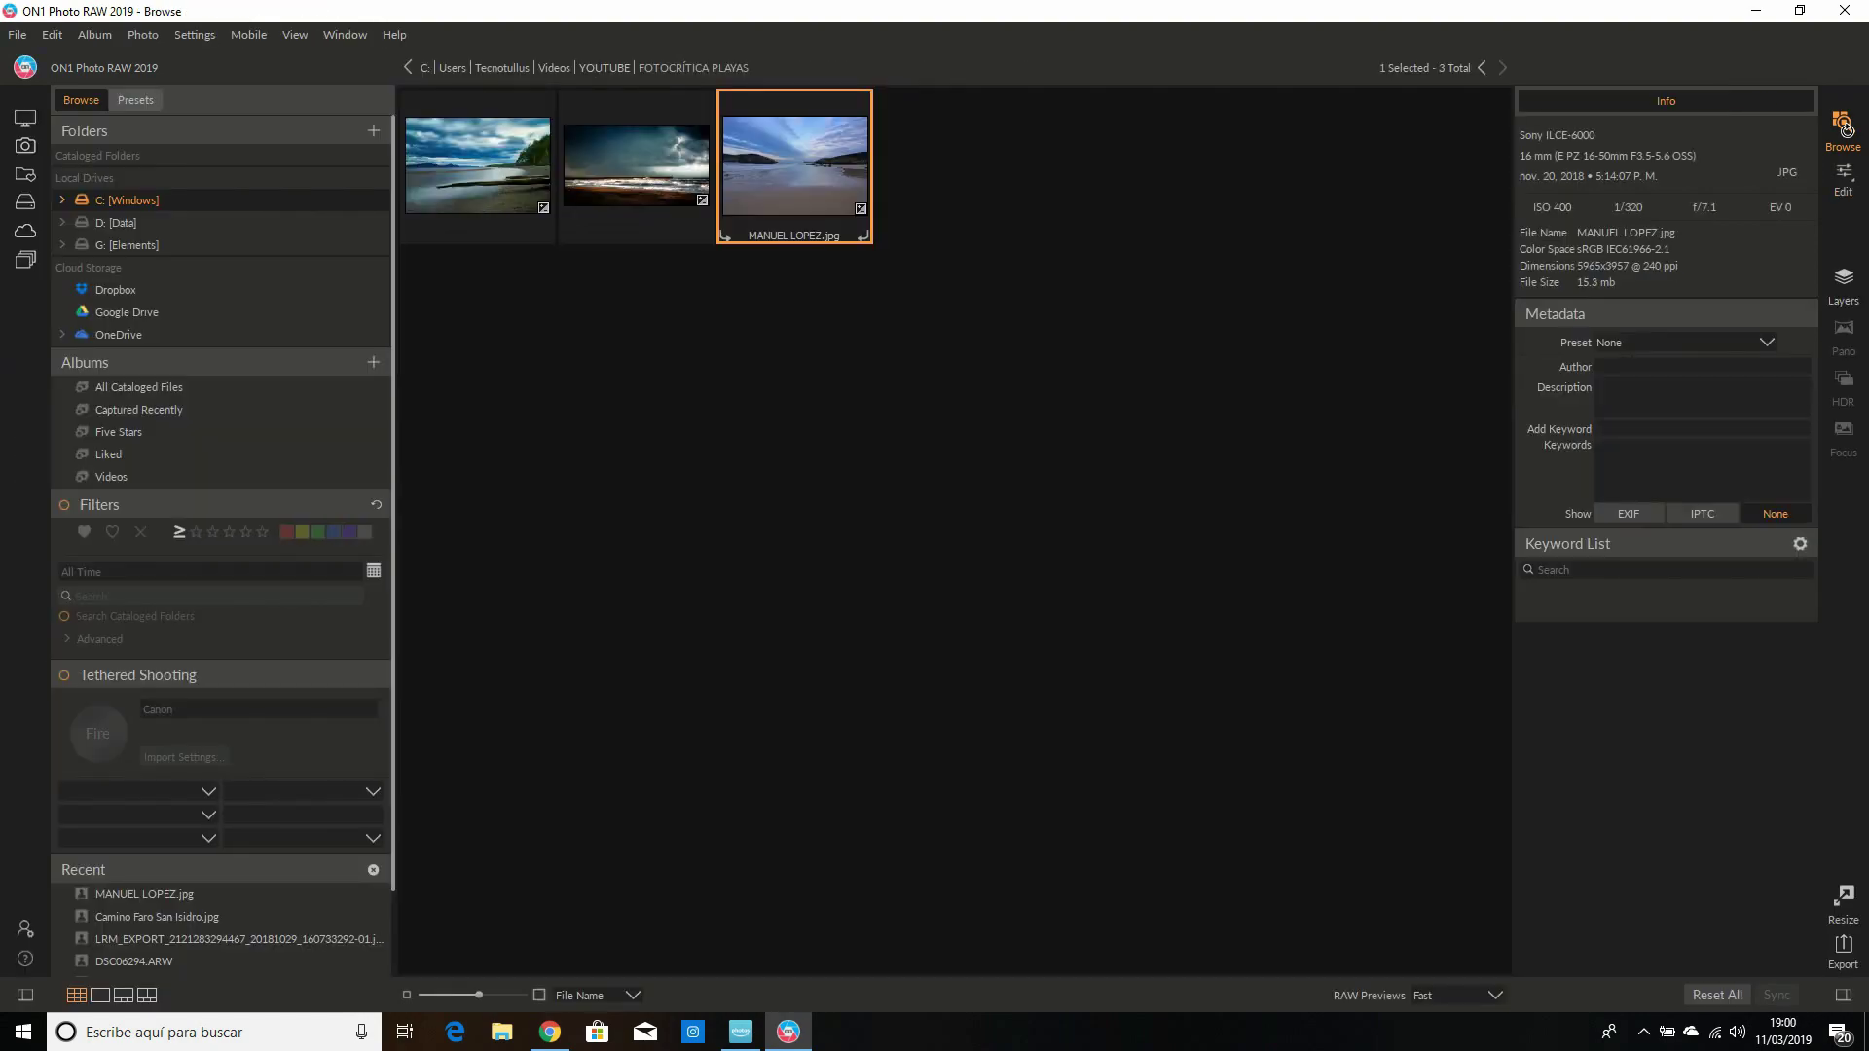